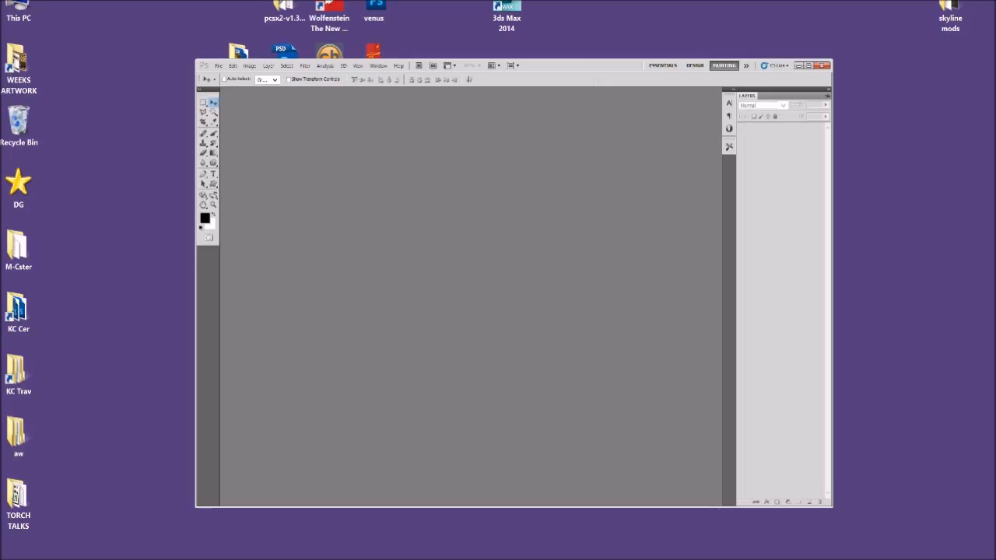
Create a new RGB document 2560 by 1440 pixels at 72 pixels/inch with a white background
click(219, 66)
click(233, 77)
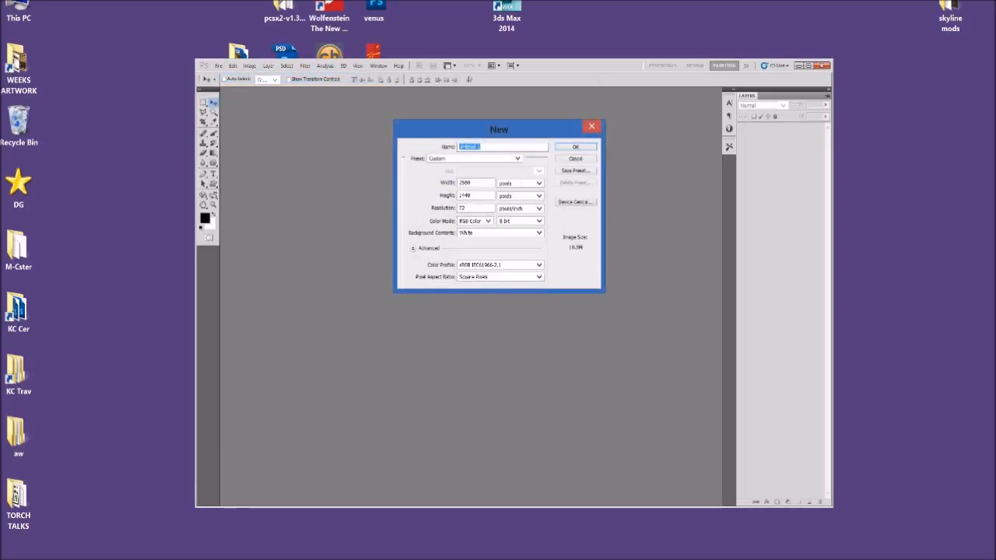
key(Return)
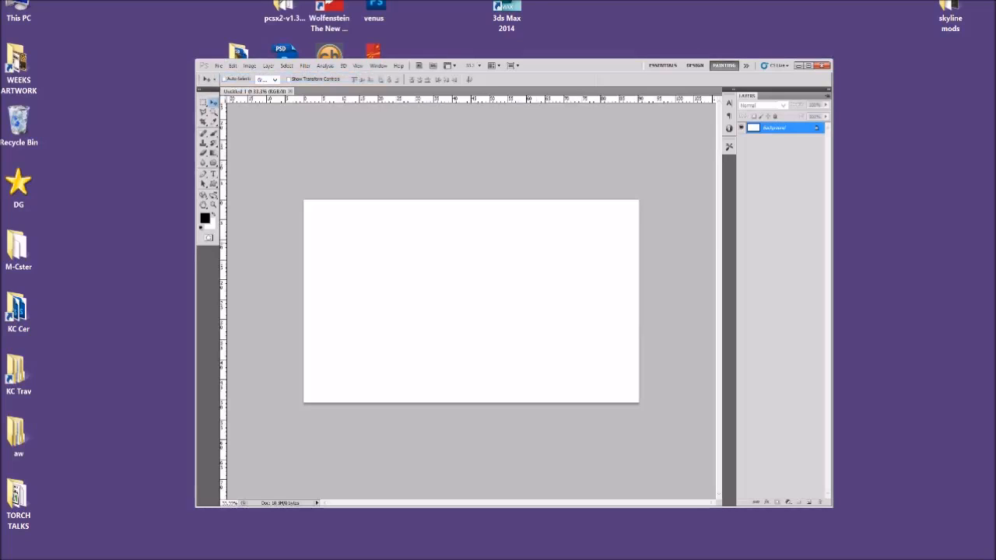
Paint soft grey, soft black and hard black Brush strokes across the canvas, and close the document without saving
key(b)
mouse_move(454, 272)
mouse_down()
mouse_move(379, 354)
mouse_move(437, 354)
mouse_move(542, 288)
mouse_up()
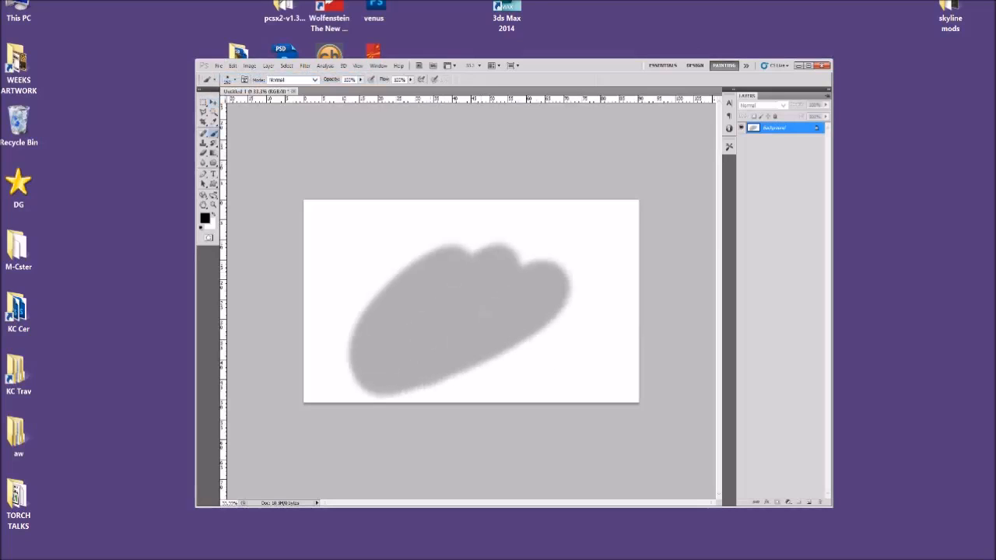
mouse_move(434, 319)
mouse_down()
mouse_move(452, 308)
mouse_move(451, 358)
mouse_move(457, 334)
mouse_up()
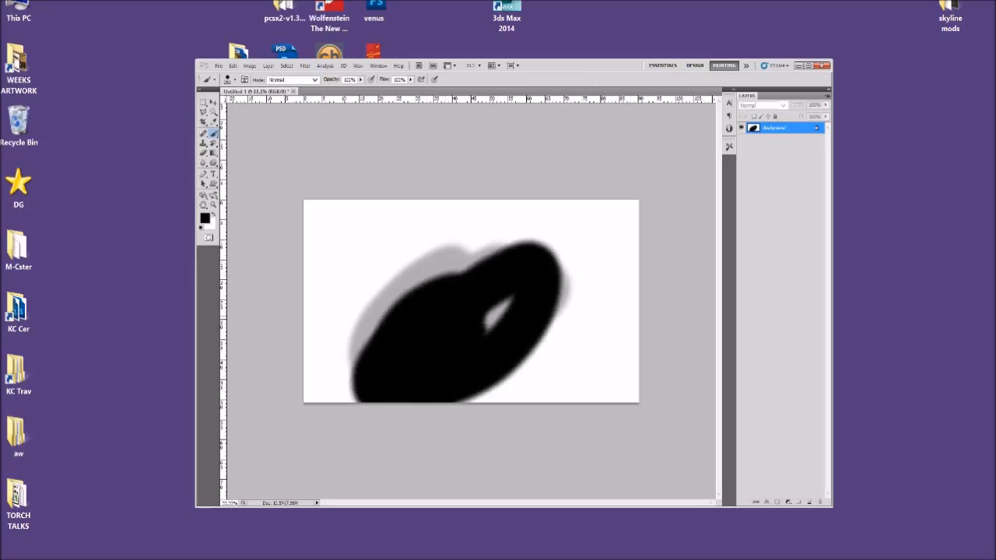
mouse_move(588, 269)
mouse_down()
mouse_move(581, 385)
mouse_move(602, 294)
mouse_up()
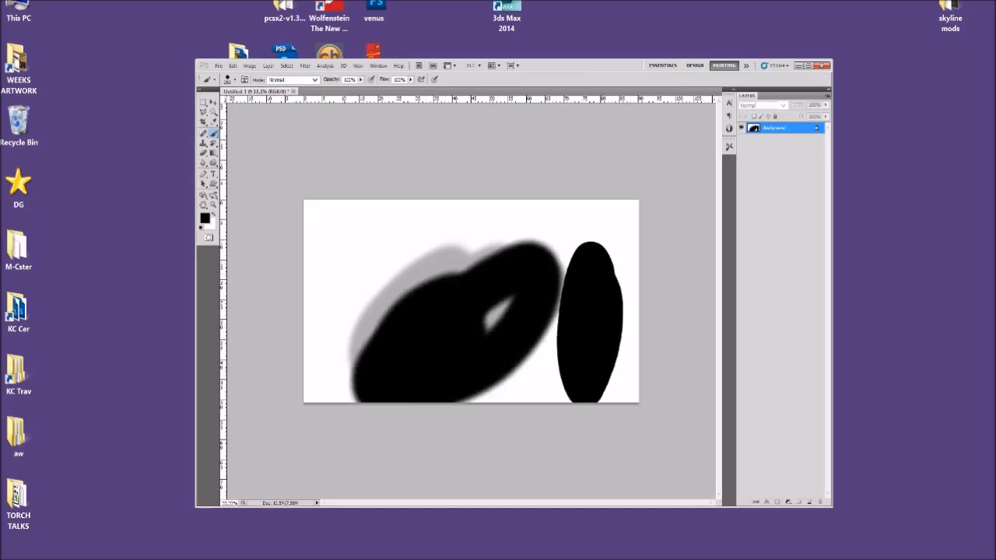
mouse_move(467, 218)
mouse_down()
mouse_move(322, 276)
mouse_move(498, 311)
mouse_up()
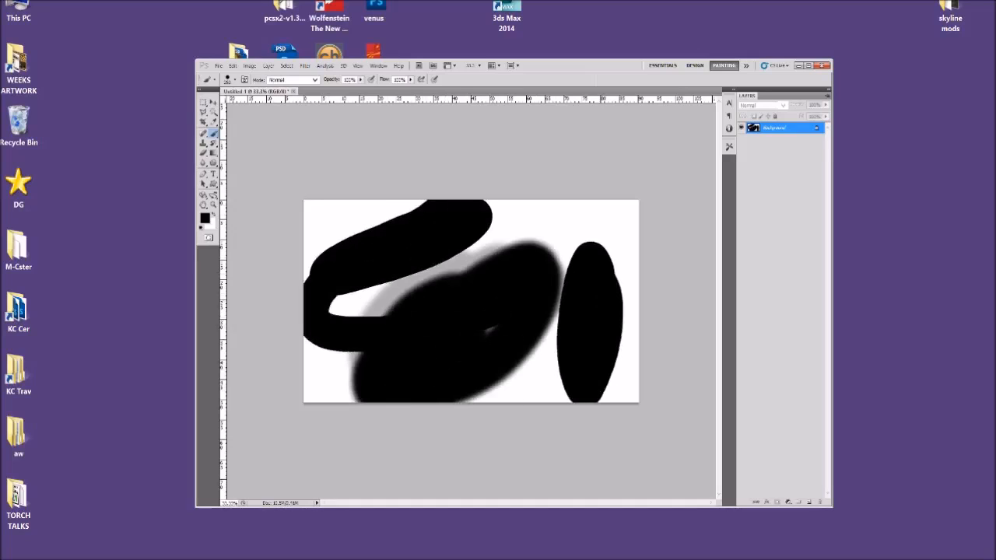
key(ctrl+w)
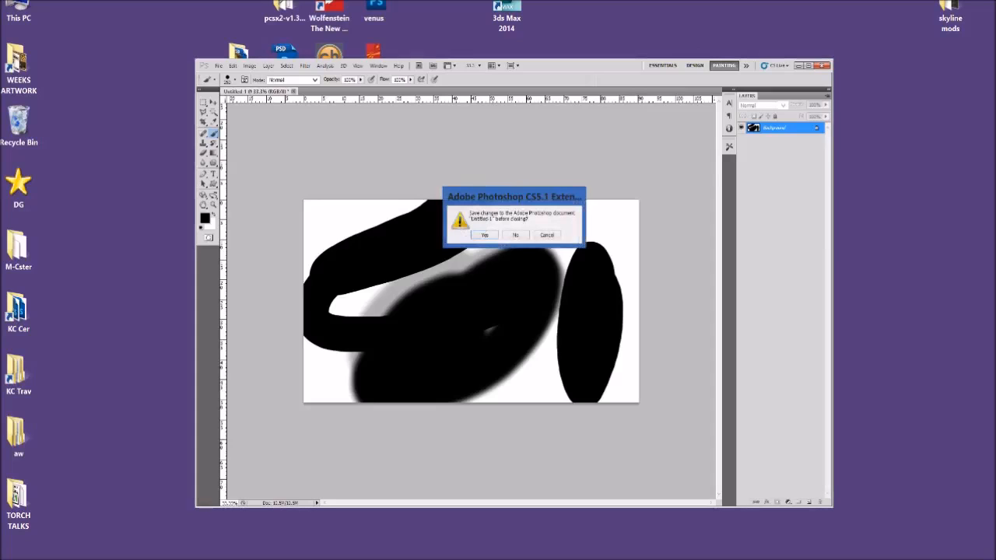
key(n)
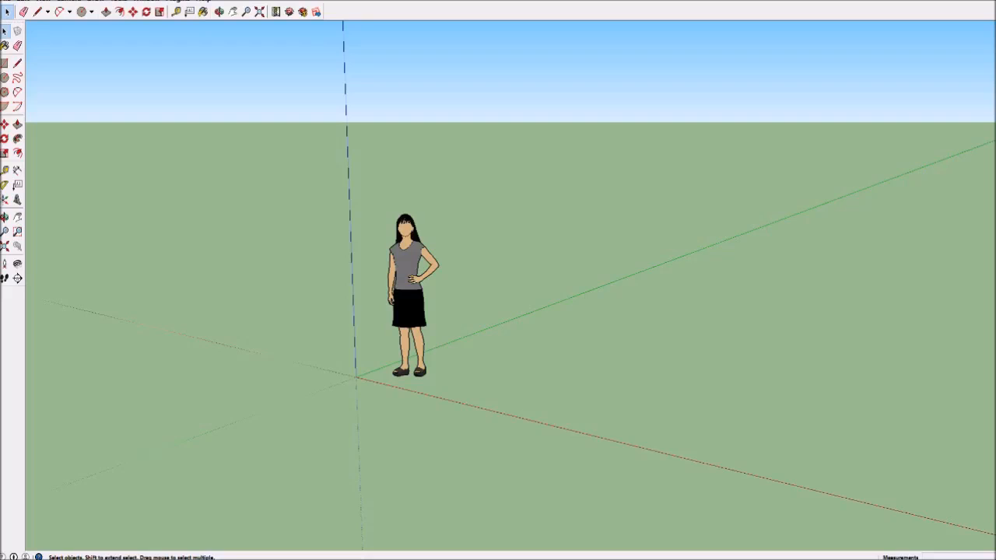
Switch to SketchUp and delete the default standing figure near the origin
middle_drag(498, 280, 515, 293)
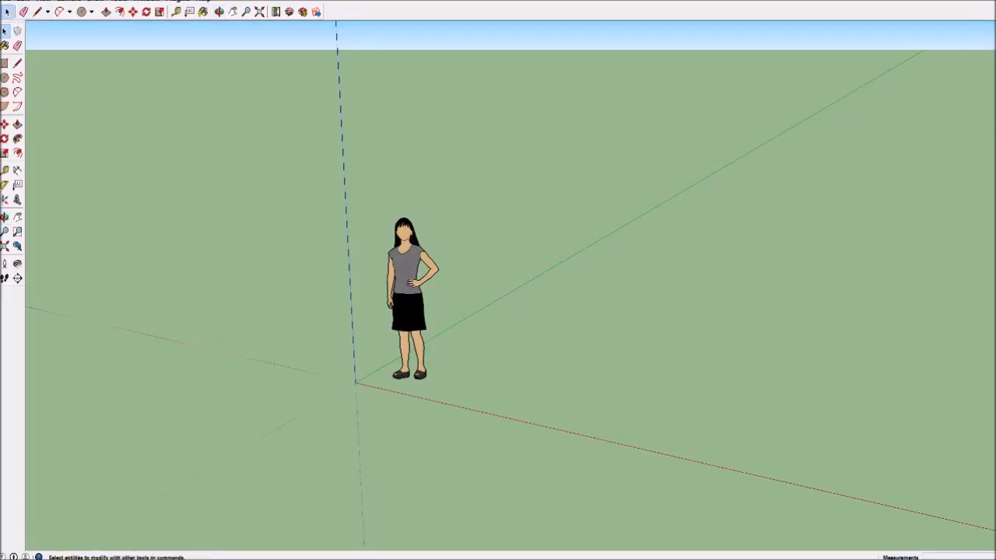
click(408, 304)
key(Delete)
Draw a ground rectangle about 18' 7" by 18' 1" with its first corner on the origin
middle_drag(420, 299, 381, 330)
click(106, 11)
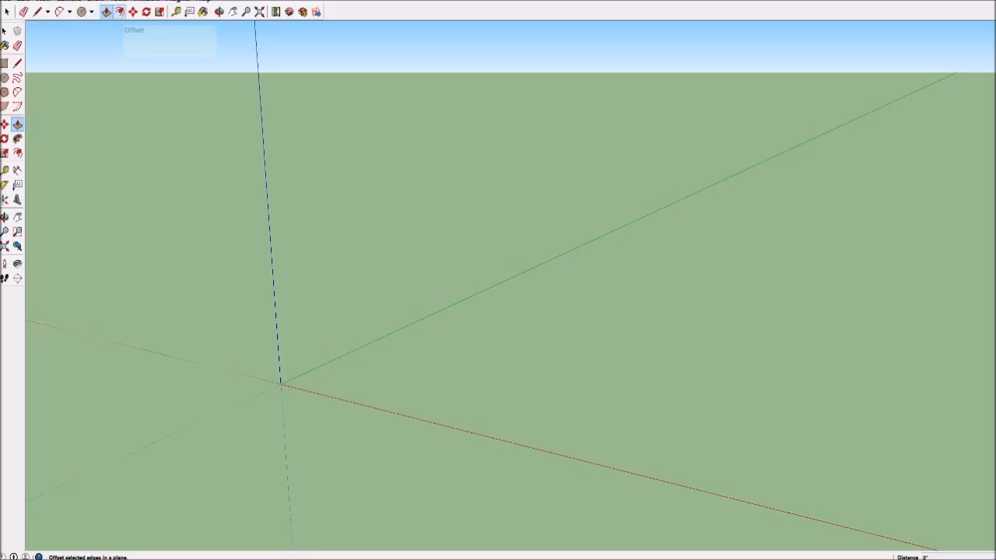
mouse_move(497, 280)
middle_down()
mouse_move(486, 354)
mouse_move(463, 272)
mouse_move(486, 266)
middle_up()
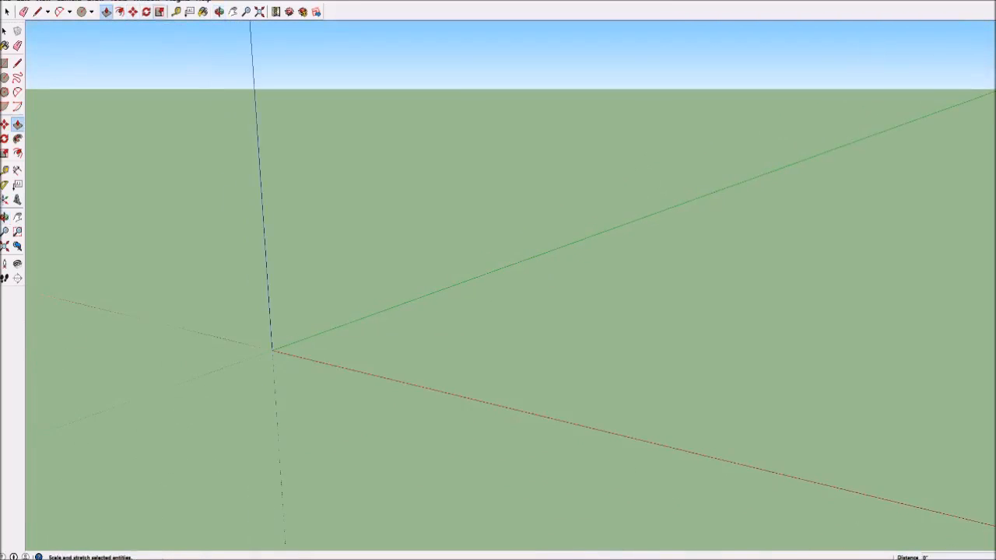
click(91, 12)
click(105, 26)
middle_drag(467, 233, 470, 311)
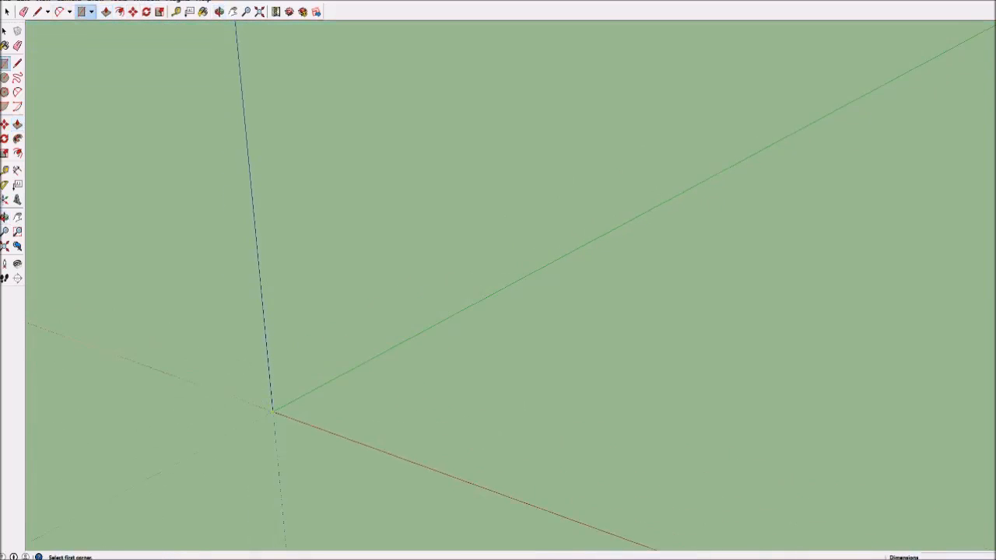
click(273, 411)
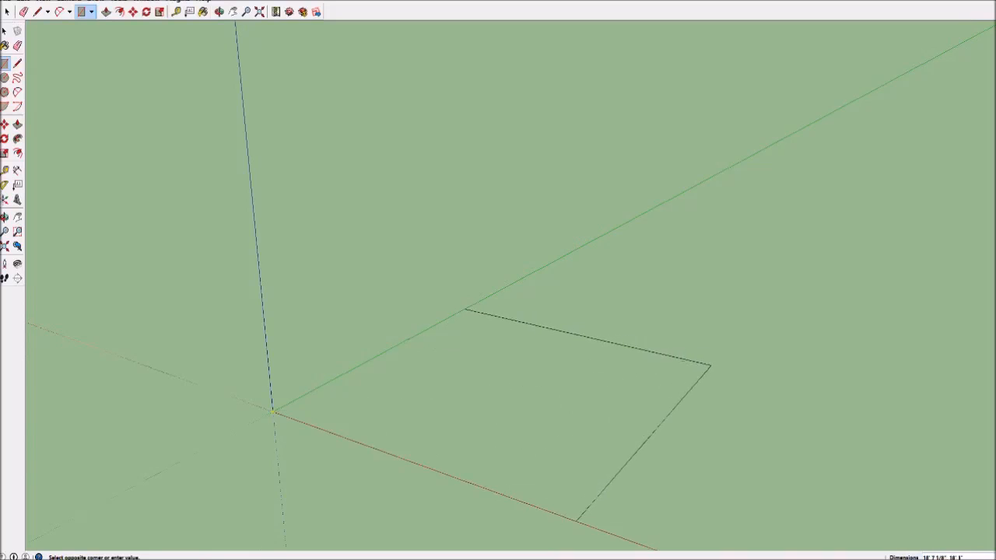
click(710, 365)
Push/Pull the rectangle up into a box and push its side faces inward, the last one by about 5' 5"
click(106, 11)
drag(466, 354, 467, 187)
middle_drag(444, 374, 487, 326)
drag(662, 327, 597, 315)
middle_drag(598, 315, 397, 307)
middle_drag(529, 311, 374, 344)
drag(622, 327, 538, 306)
middle_drag(381, 322, 598, 386)
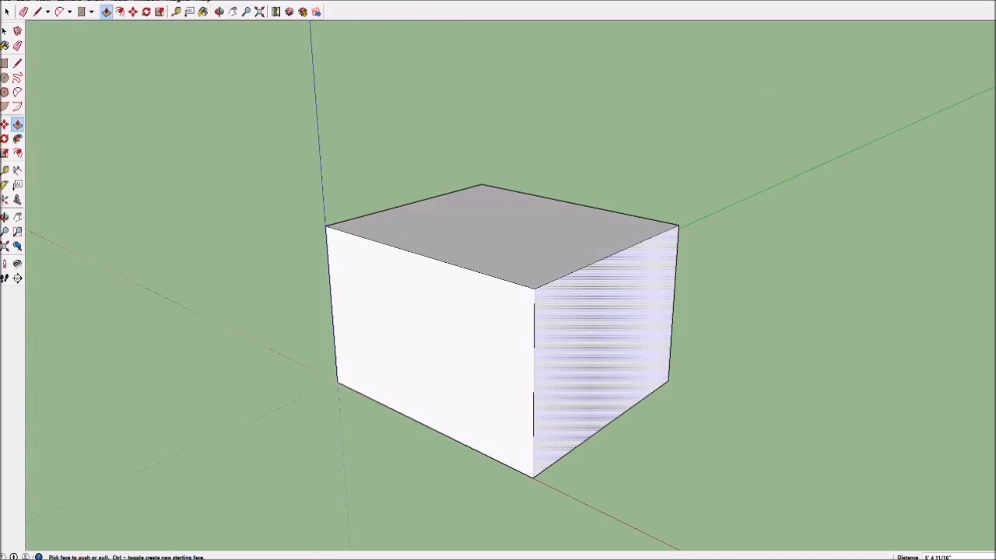
Draw an upright door rectangle about 3' wide on the front wall, starting from the middle of its base edge
middle_drag(553, 366, 528, 289)
key(o)
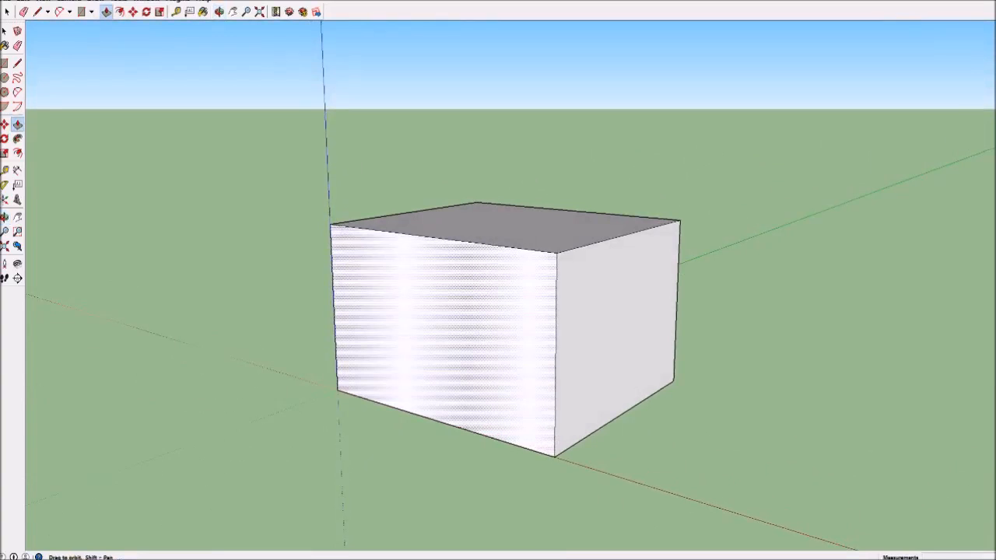
middle_drag(529, 288, 634, 266)
click(82, 11)
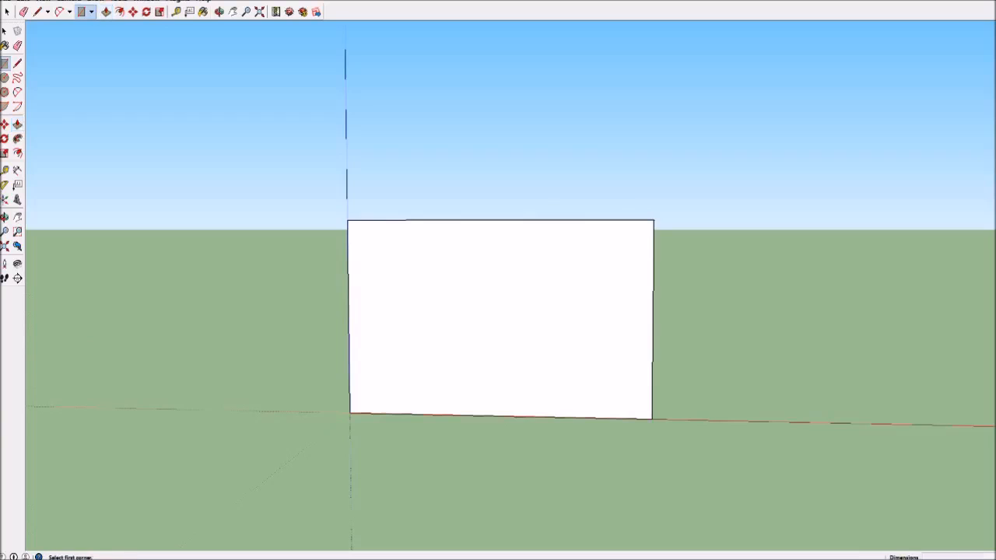
middle_drag(393, 374, 430, 359)
middle_drag(507, 391, 498, 397)
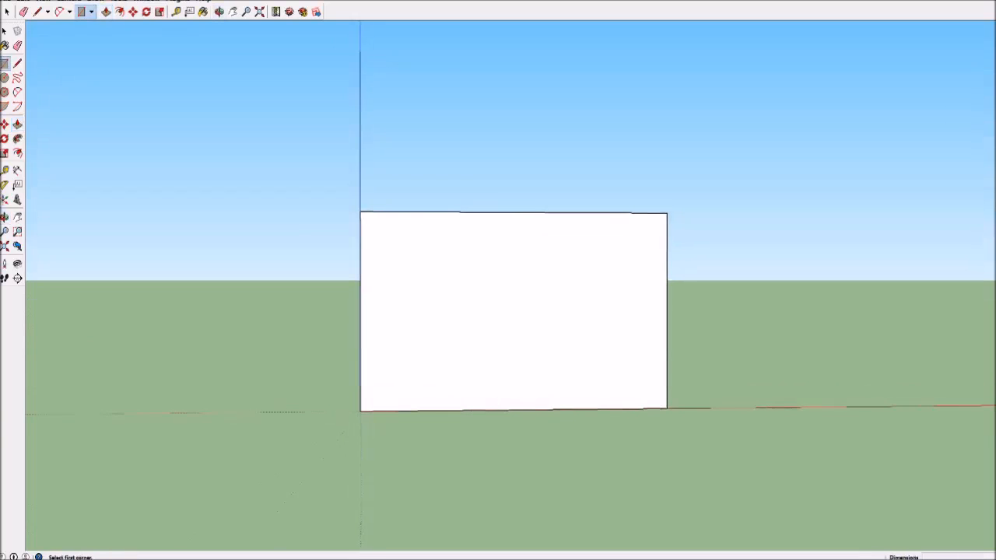
click(479, 409)
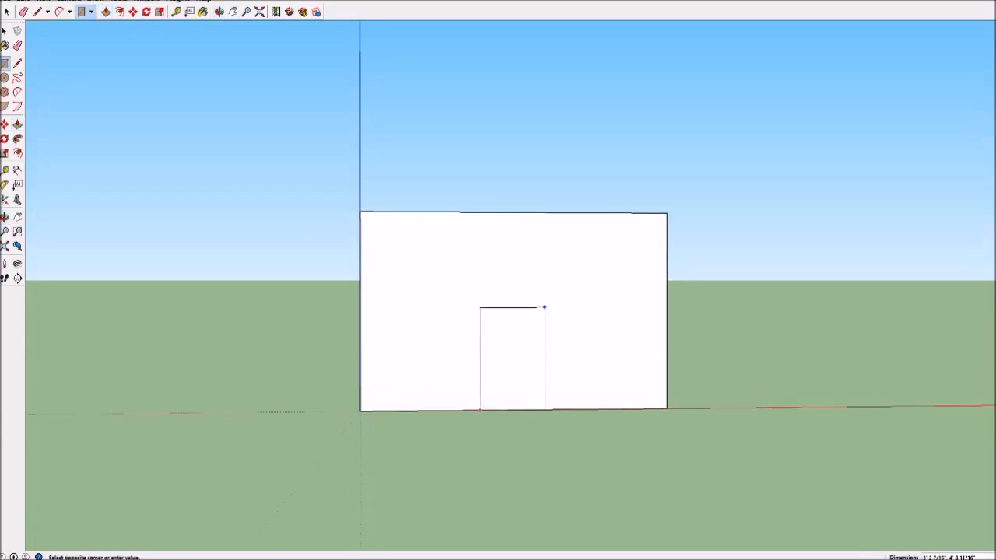
click(546, 293)
middle_drag(547, 295, 447, 339)
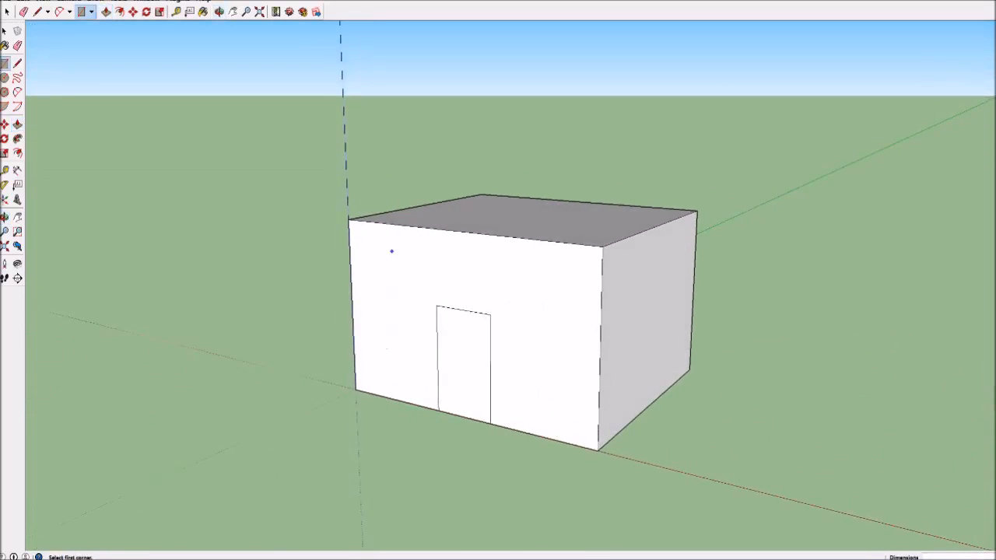
Recess the door face slightly into the front wall and lower the roof by about 1' 11" with Push/Pull
scroll(391, 251, up, 1)
key(p)
click(106, 11)
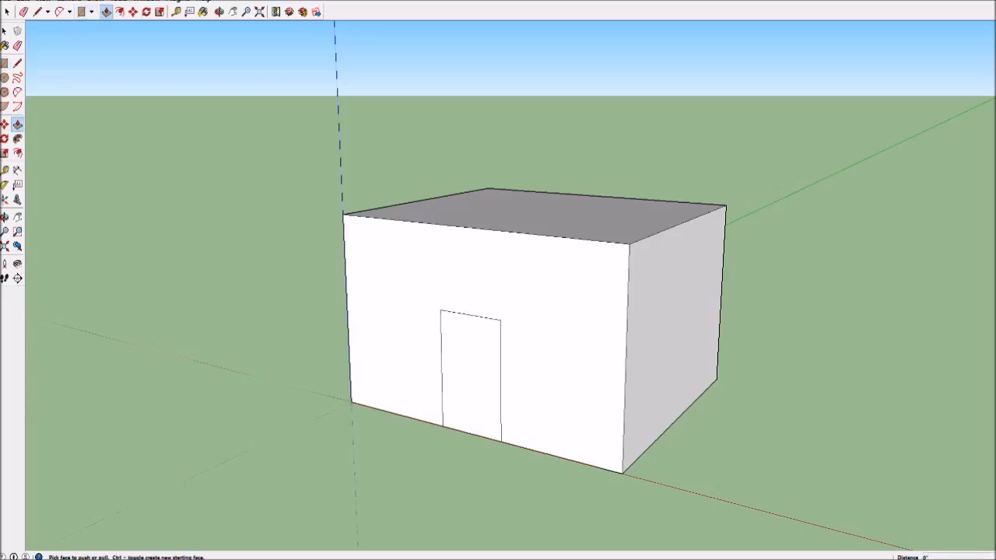
click(470, 374)
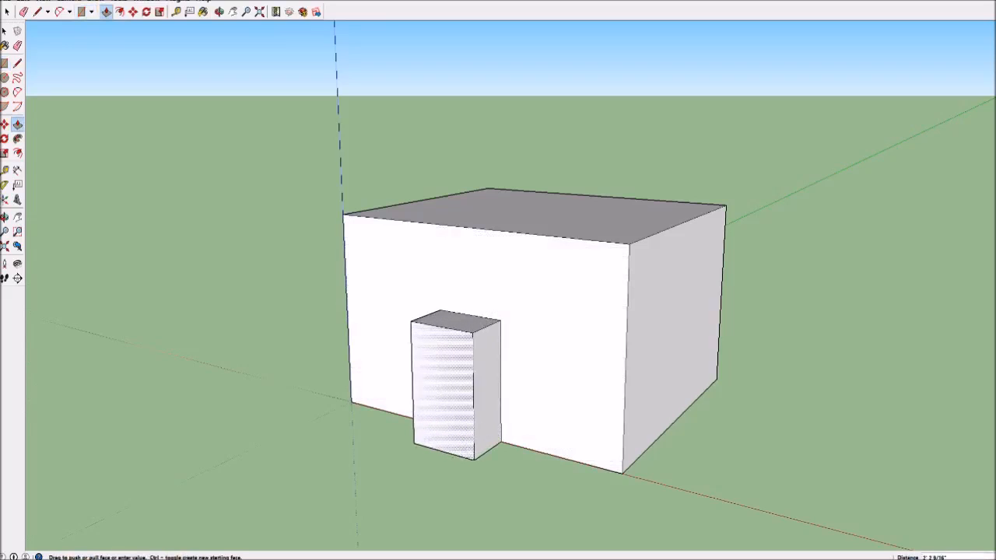
click(475, 370)
click(529, 216)
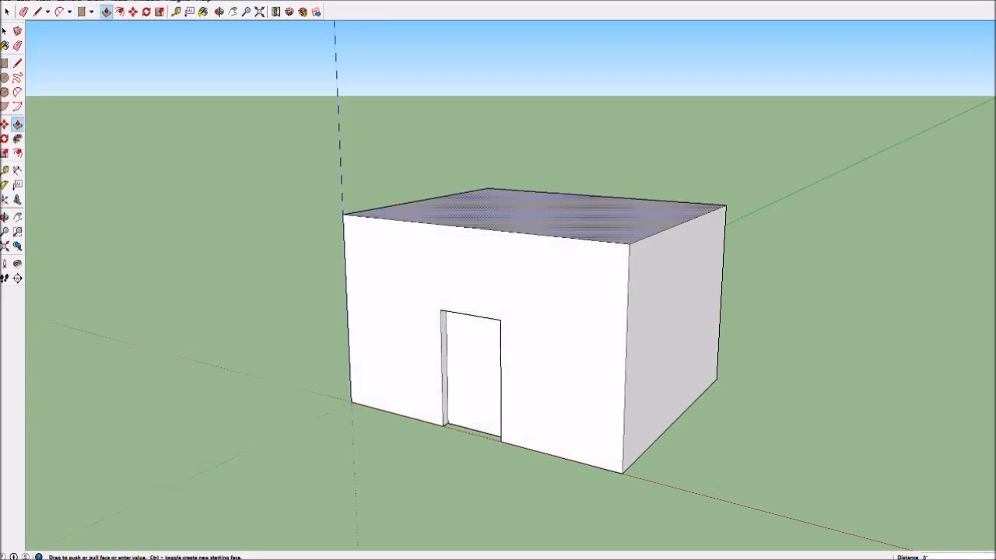
click(530, 253)
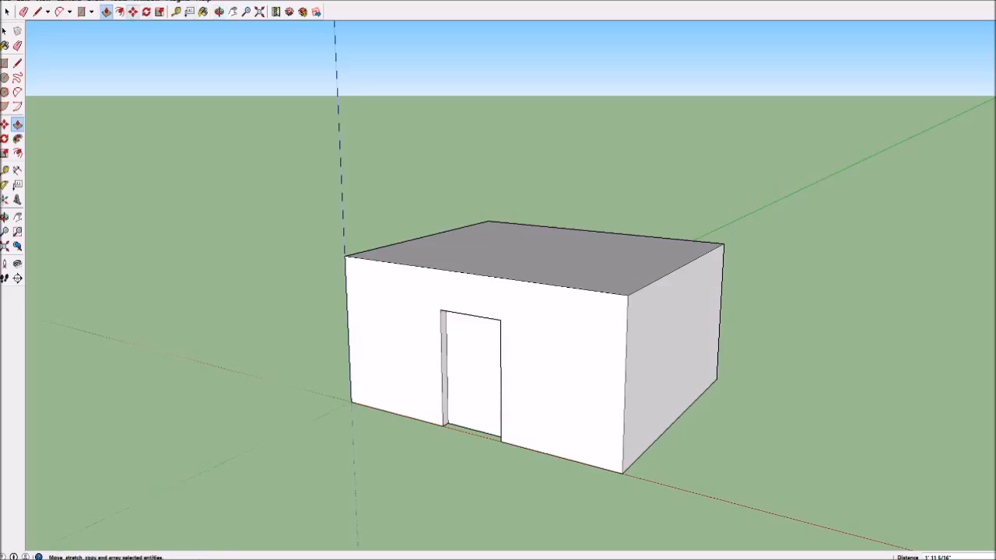
Draw a circle with a radius of about 1' 4" beside the building's front corner and extrude it into a cylinder taller than the roof
click(91, 11)
click(101, 39)
click(681, 457)
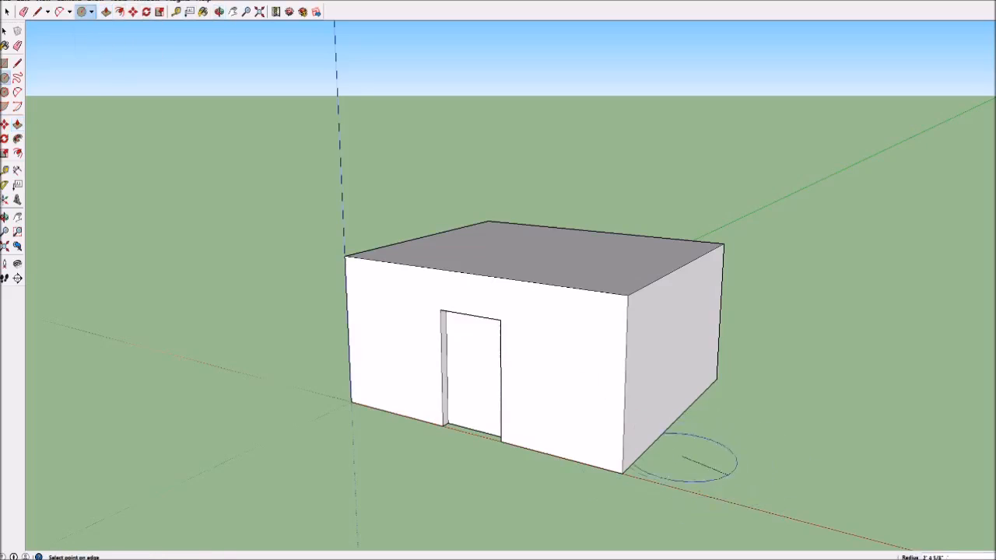
click(711, 457)
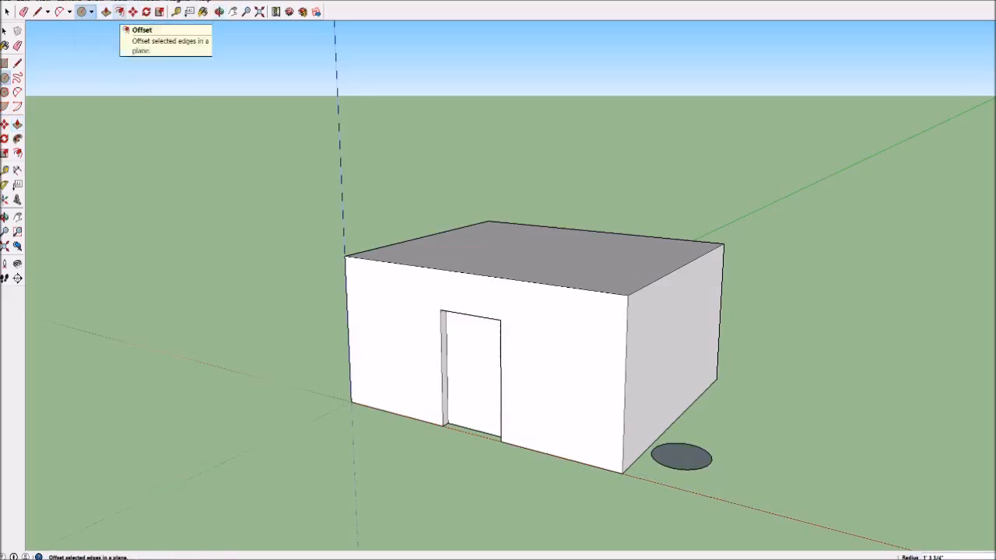
click(106, 11)
drag(681, 457, 693, 196)
Move the cylinder's side face toward the building's corner and inspect where the two shapes meet
click(133, 11)
drag(678, 275, 661, 285)
scroll(644, 308, up, 3)
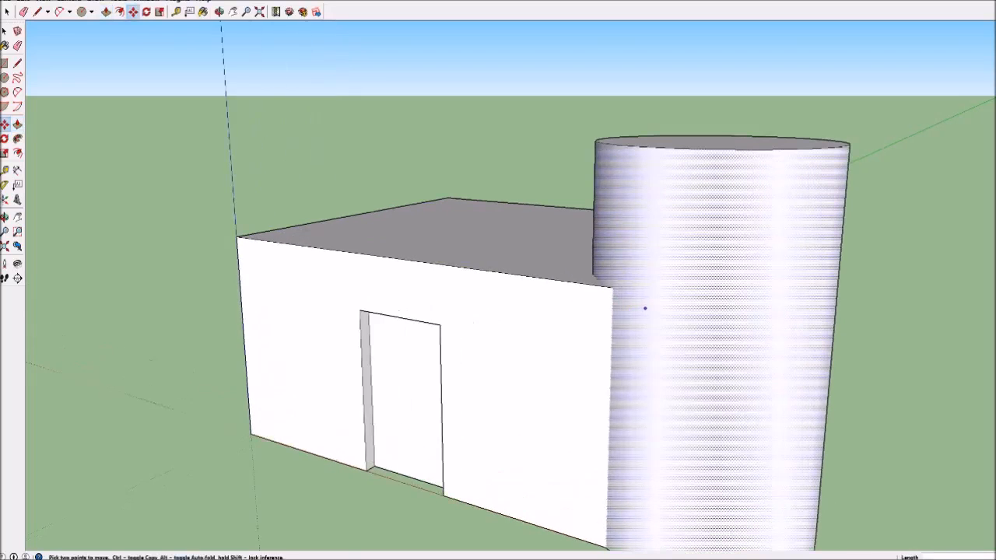
middle_drag(629, 289, 670, 306)
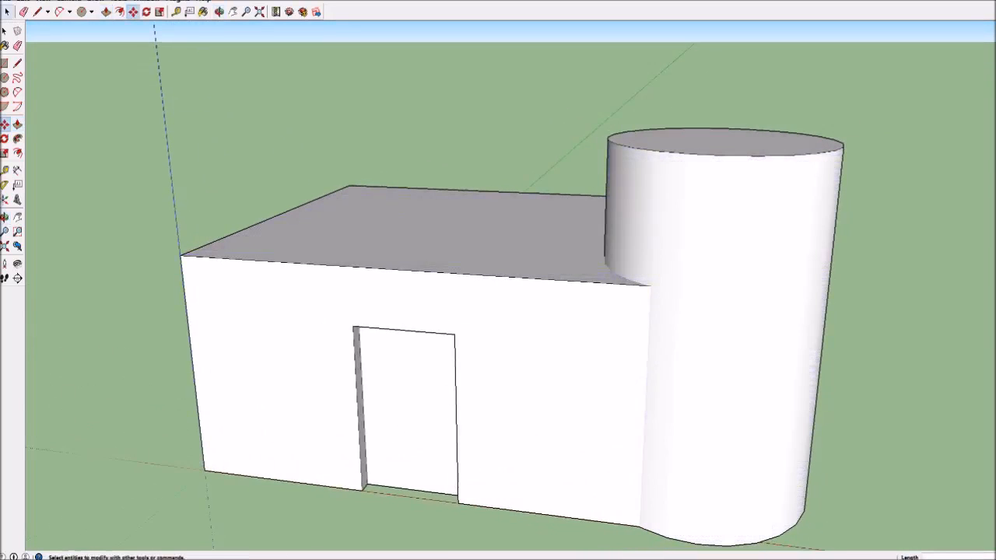
click(7, 12)
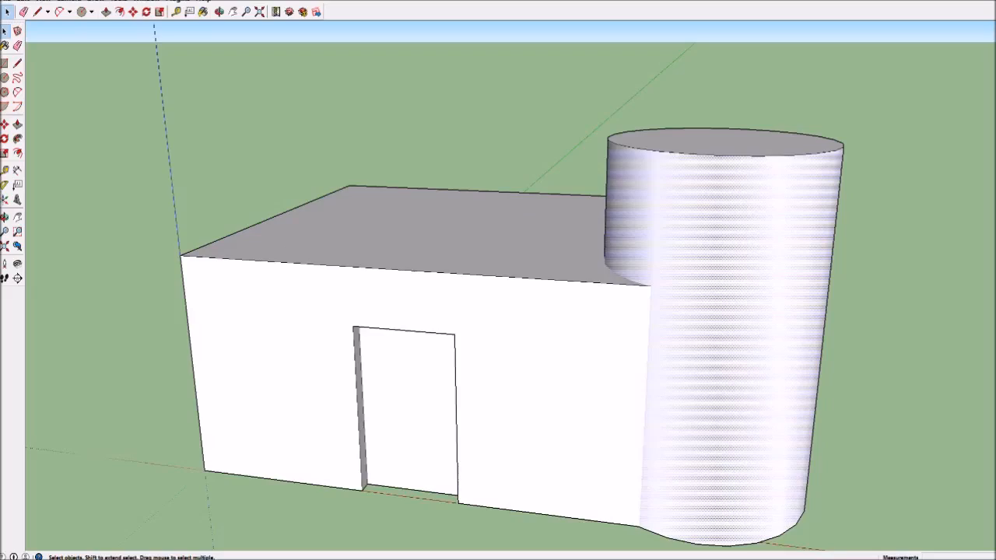
scroll(650, 287, up, 5)
middle_drag(649, 288, 303, 358)
scroll(388, 276, up, 2)
scroll(388, 276, down, 8)
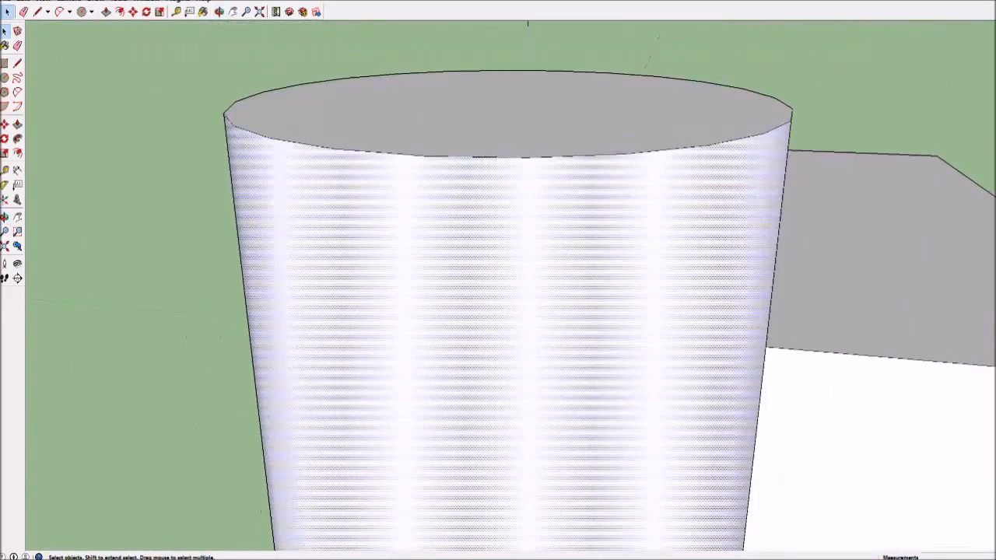
middle_drag(388, 277, 591, 209)
Undo the cylinder's move, its extrusion and the circle beside the building
key(ctrl+z)
key(ctrl+z)
key(ctrl+z)
Draw a window rectangle about 4' 8" by 3' 1" on the front wall between the doorway and the nearer corner
shift+middle_drag(498, 311, 642, 187)
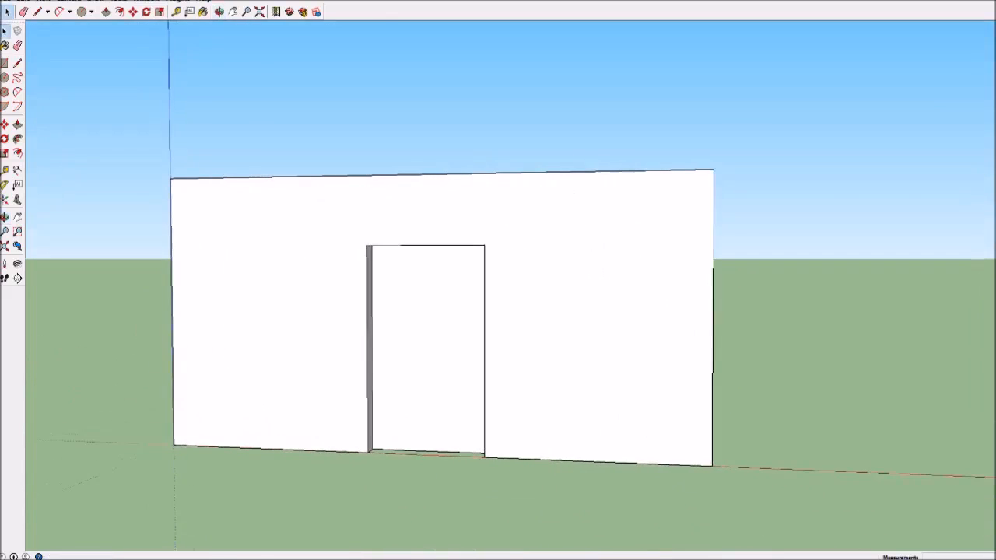
click(69, 11)
click(91, 12)
click(104, 27)
middle_drag(349, 179, 378, 166)
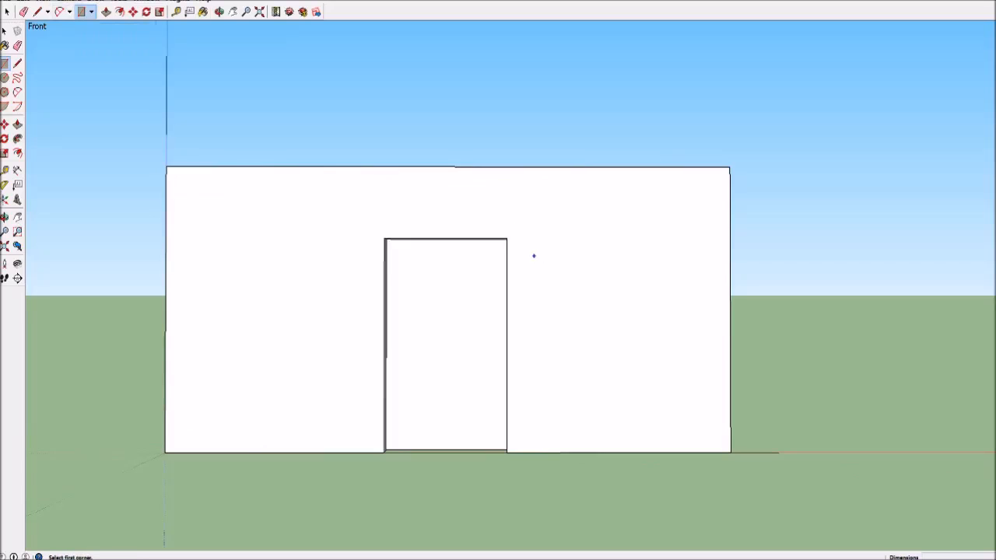
click(521, 240)
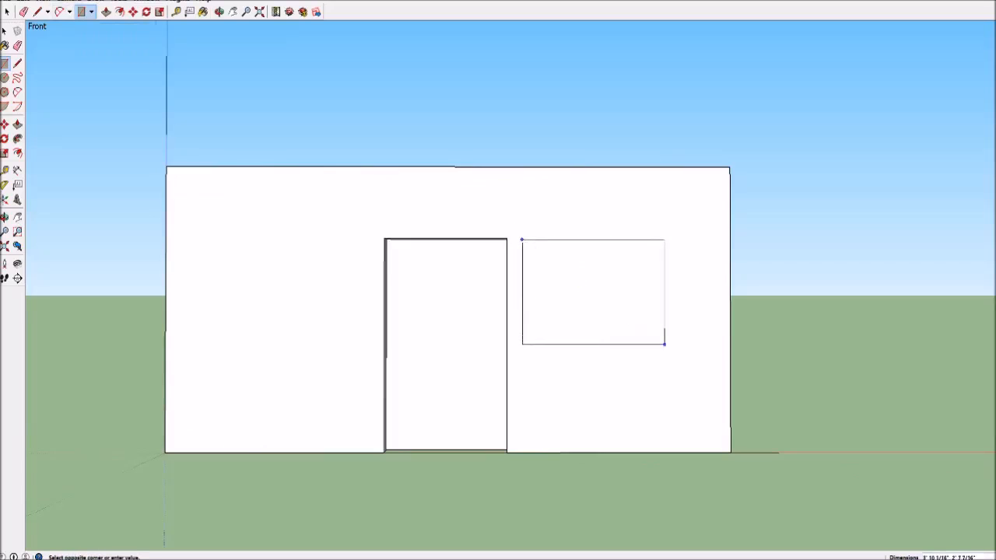
click(695, 363)
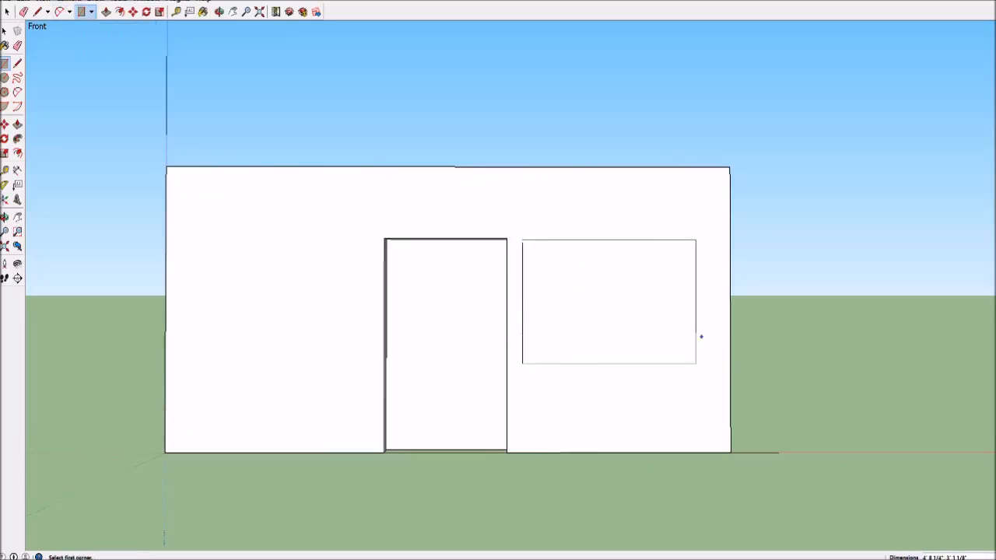
Push the window rectangle inward with Push/Pull so it forms a recess in the front wall beside the doorway
scroll(681, 282, up, 3)
middle_drag(467, 180, 453, 208)
middle_drag(401, 245, 322, 262)
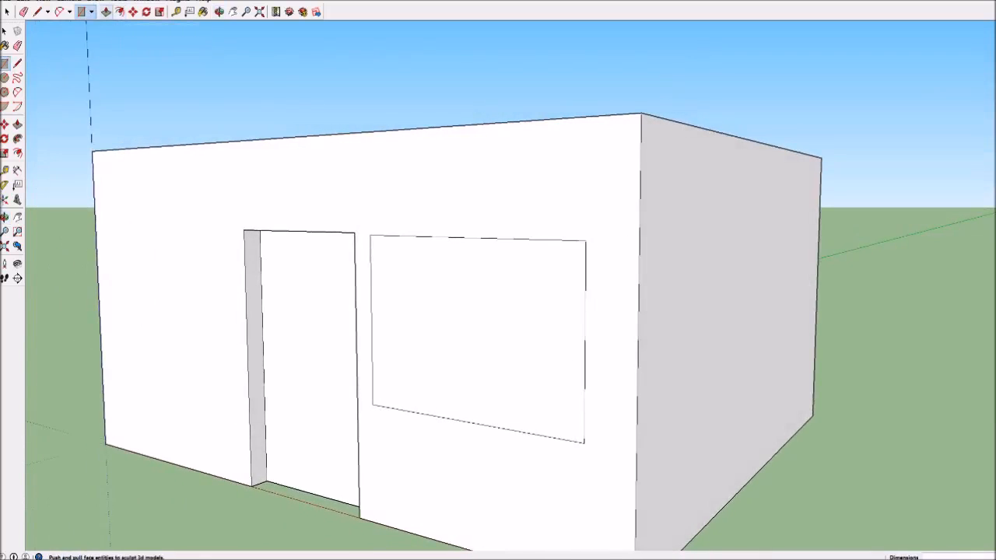
click(106, 12)
click(476, 334)
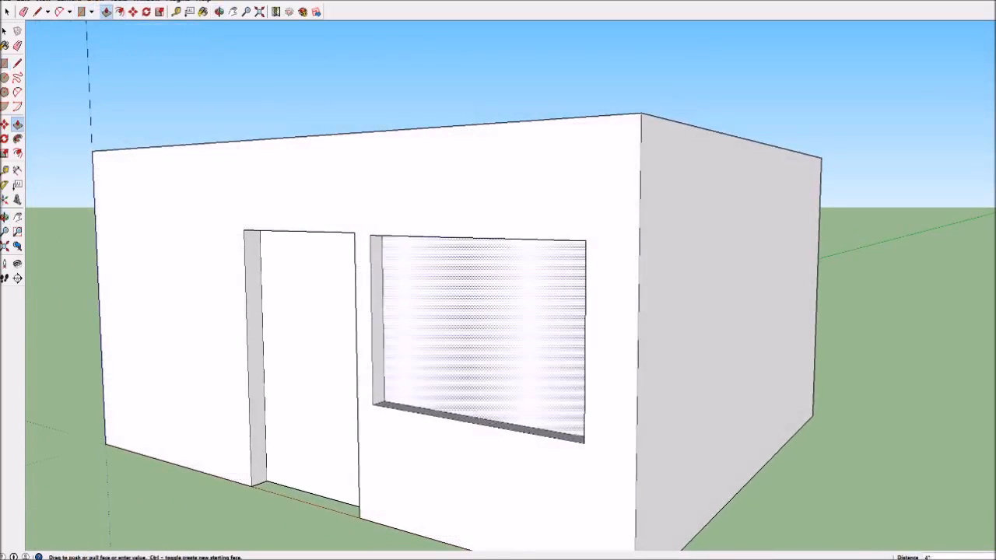
Push the building's rear wall toward the front by about 4' 9" to make the house shallower
middle_drag(489, 343, 540, 320)
scroll(540, 318, down, 2)
mouse_move(513, 420)
middle_down()
mouse_move(561, 429)
mouse_move(506, 379)
mouse_move(426, 377)
mouse_move(549, 401)
mouse_move(641, 393)
middle_up()
scroll(378, 253, down, 2)
scroll(653, 365, down, 2)
middle_drag(331, 395, 502, 417)
click(295, 389)
click(423, 381)
middle_drag(428, 378, 187, 397)
middle_drag(599, 403, 466, 374)
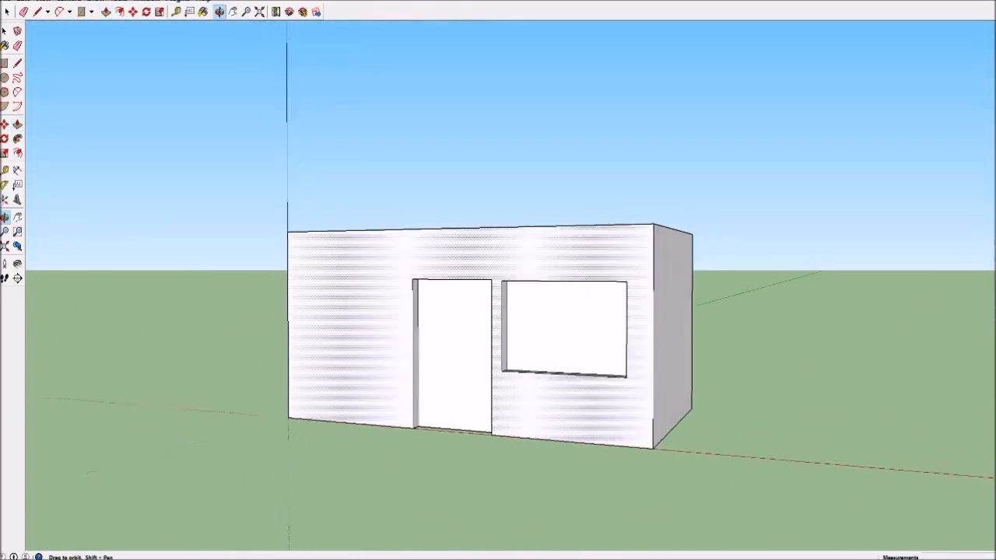
scroll(478, 408, up, 2)
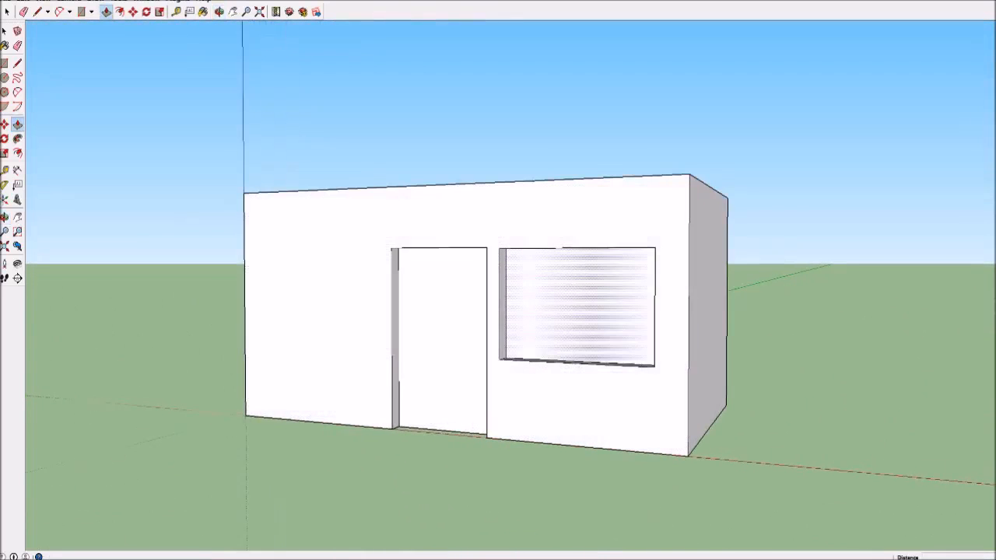
middle_drag(479, 408, 476, 423)
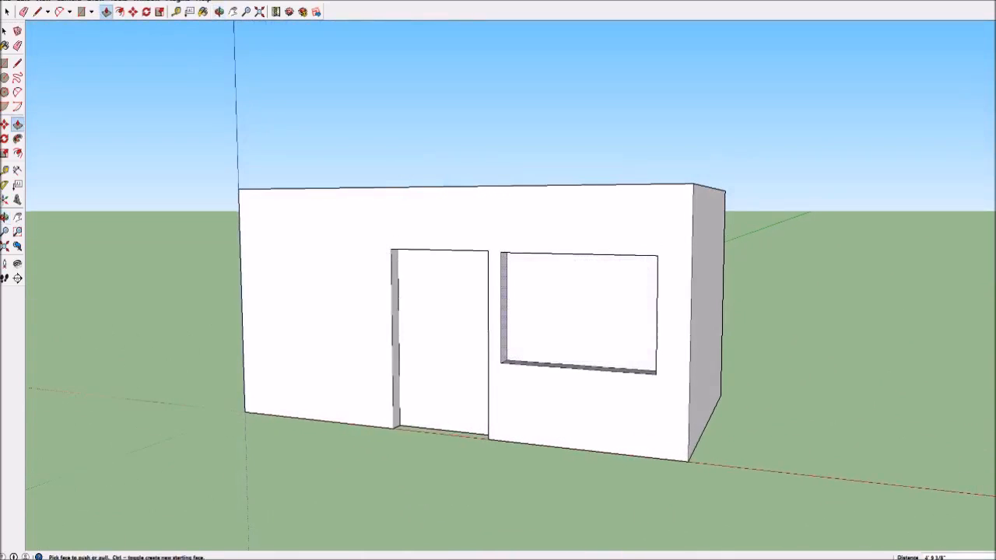
middle_drag(484, 343, 605, 389)
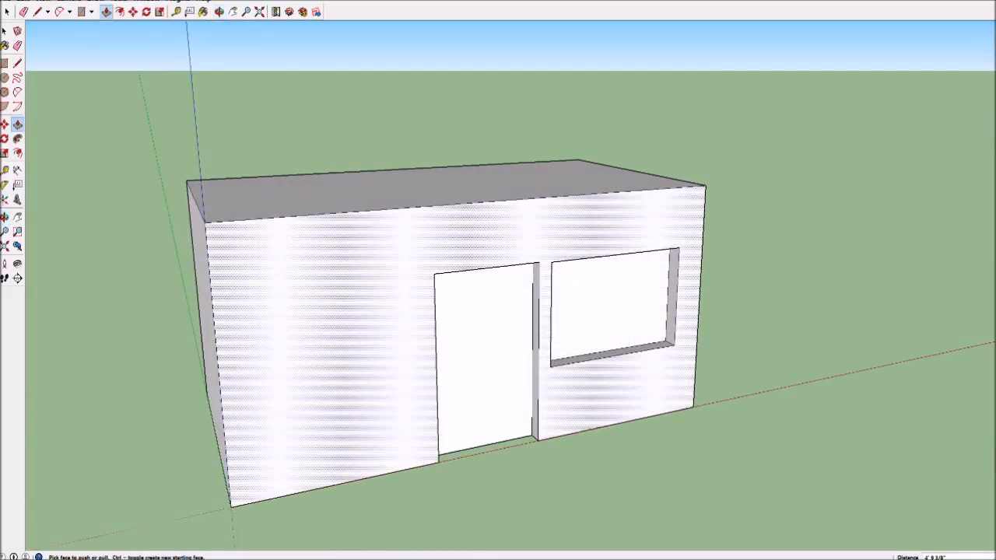
key(space)
key(p)
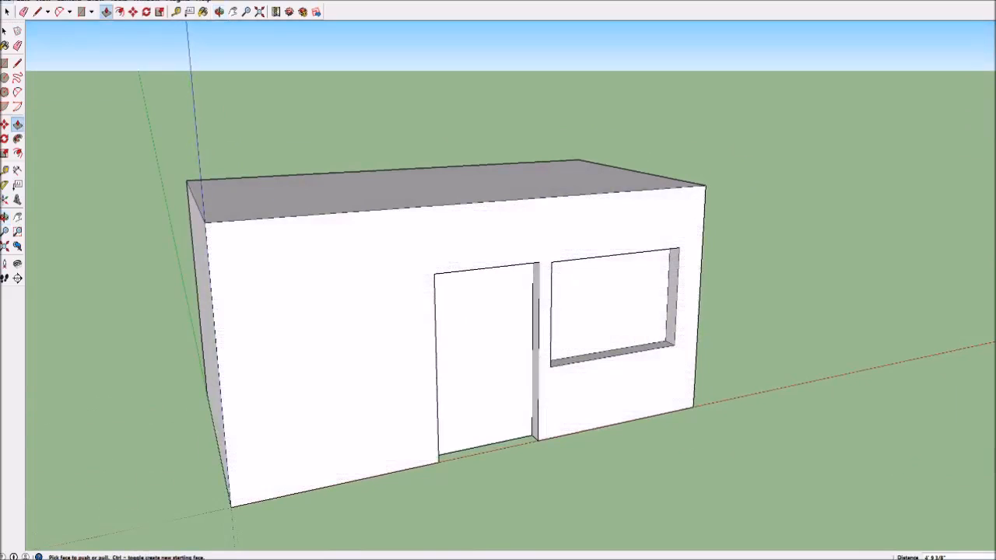
Save the house model to the Desktop under the name basic in SketchUp Version 8 format
click(7, 0)
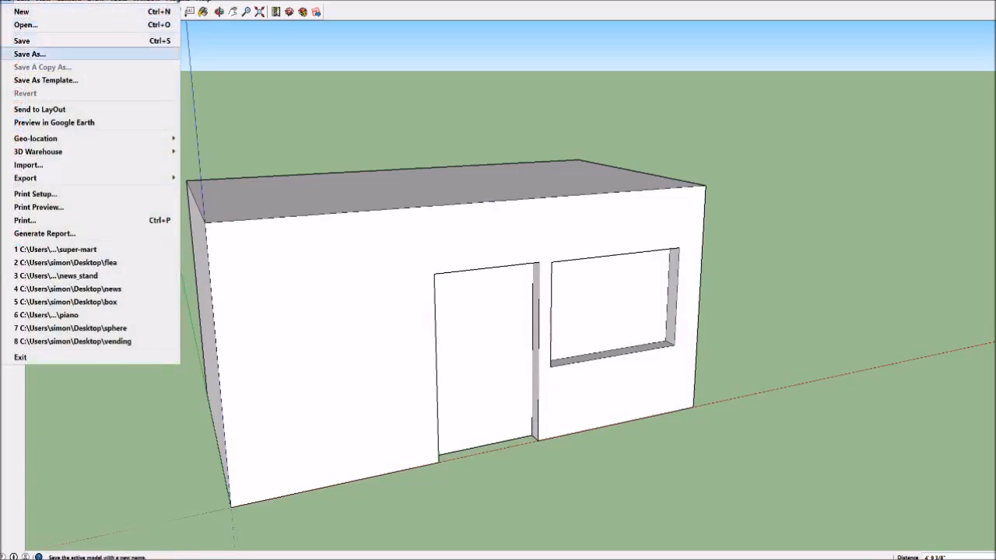
click(29, 54)
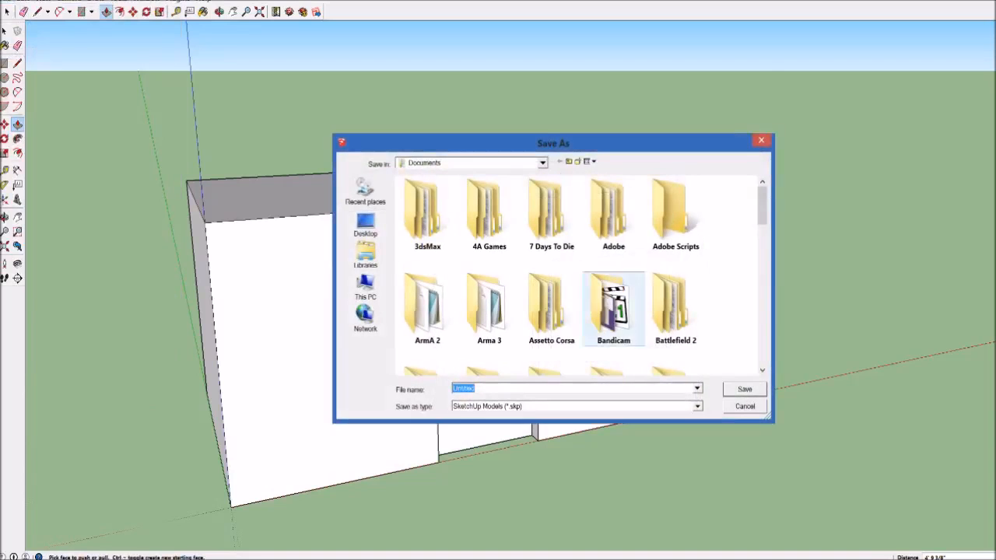
click(364, 225)
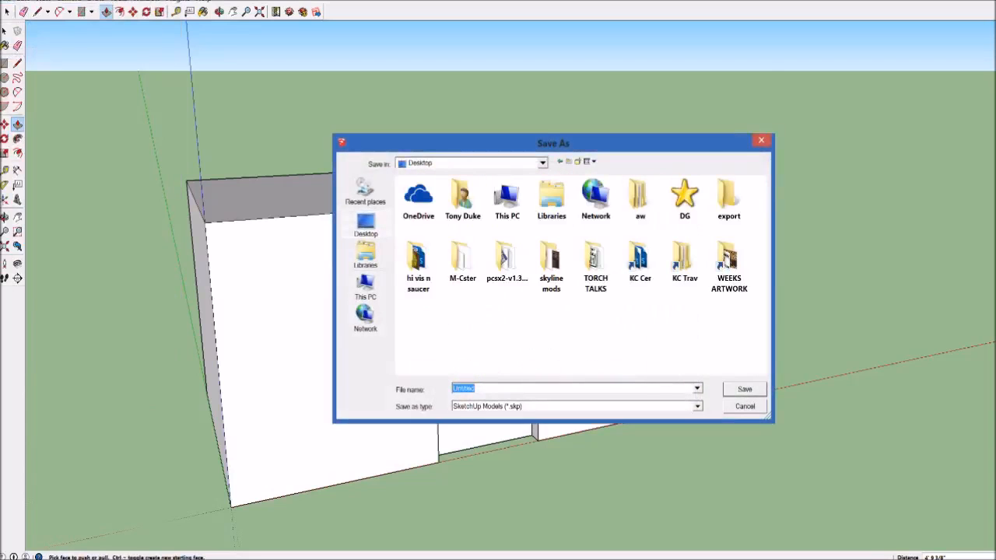
click(697, 406)
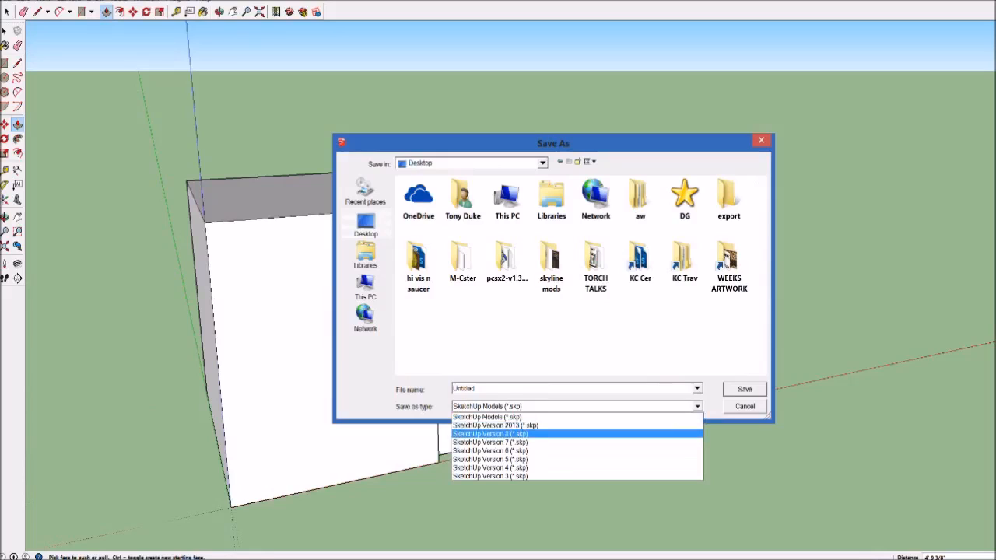
click(490, 433)
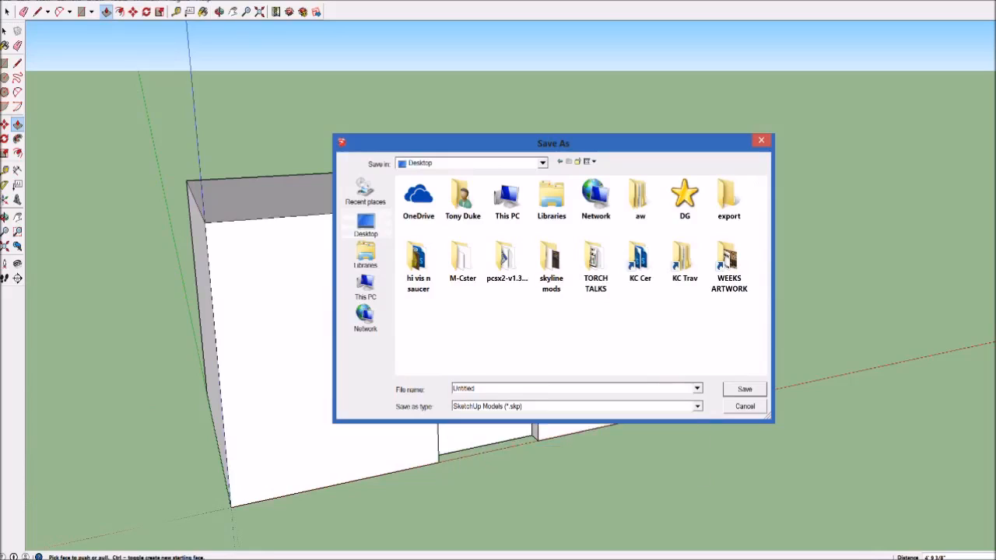
key(shift+Tab)
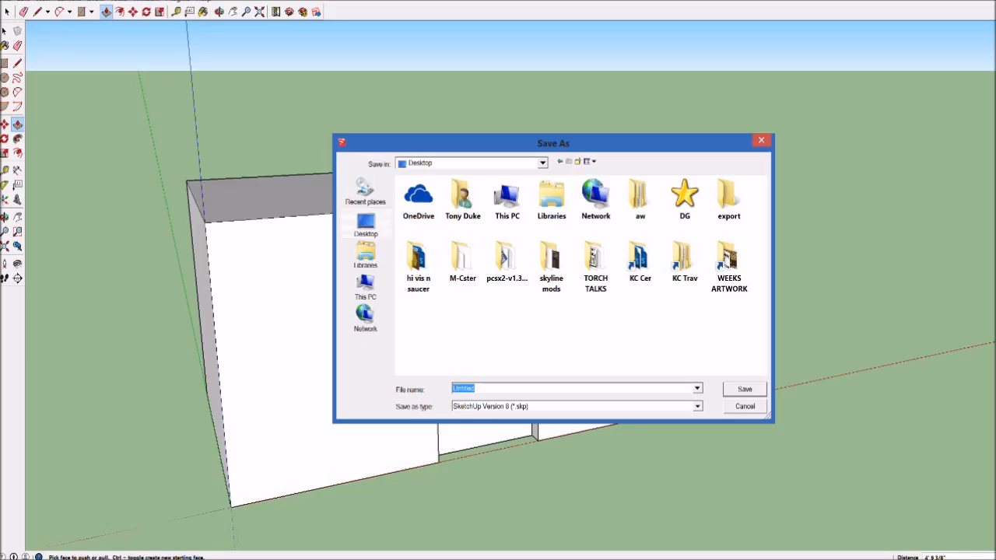
text(basic)
key(Return)
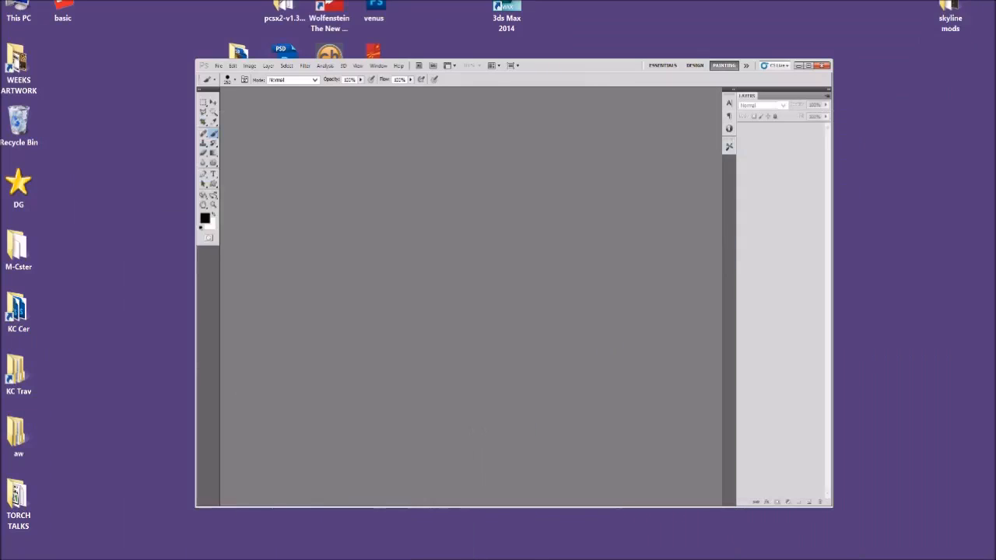
Minimise the empty Photoshop window and switch to 3ds Max
click(798, 65)
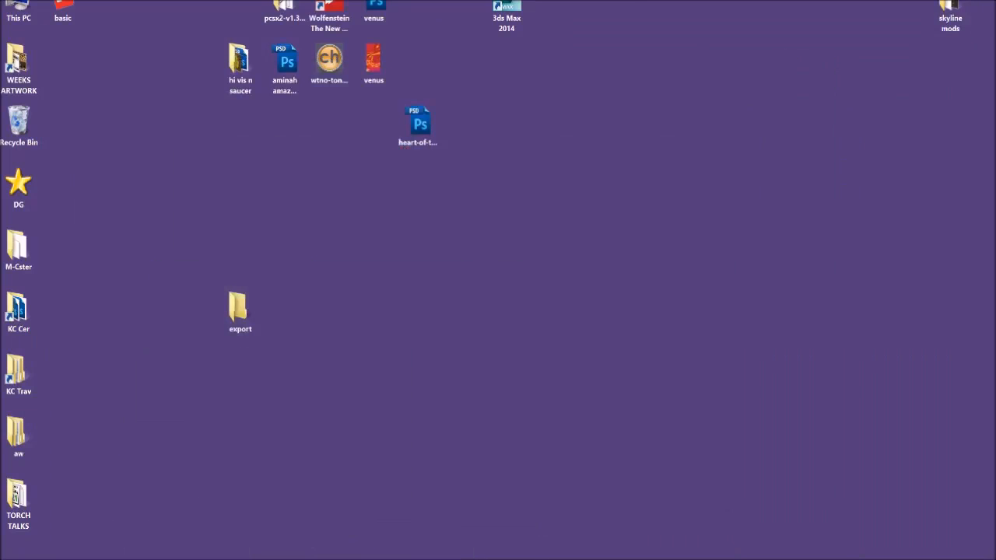
click(308, 558)
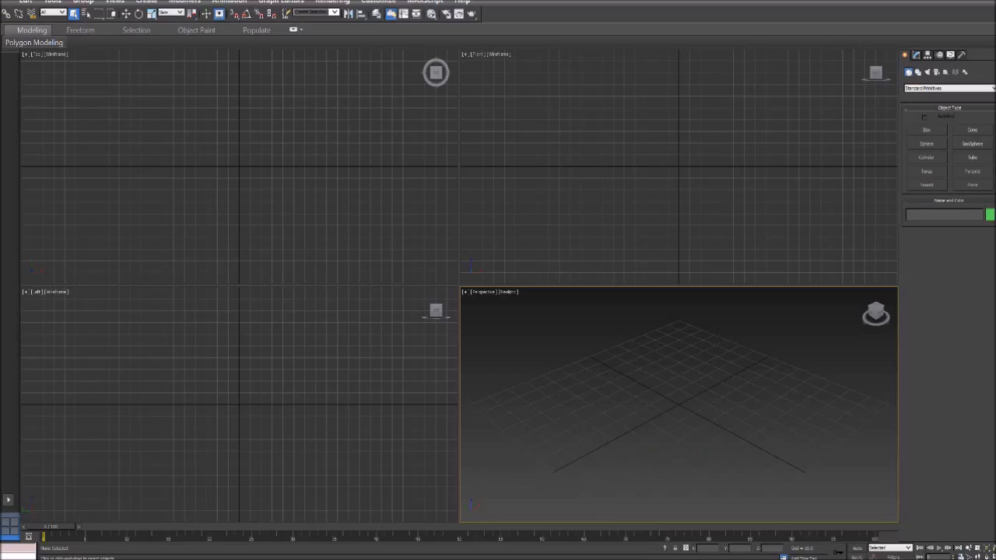
click(678, 166)
key(ctrl+o)
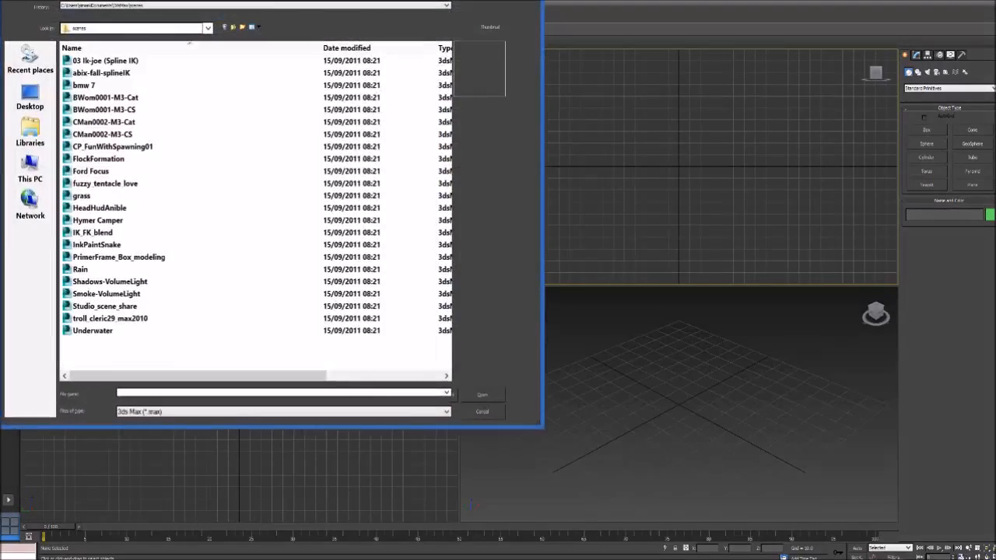
click(30, 96)
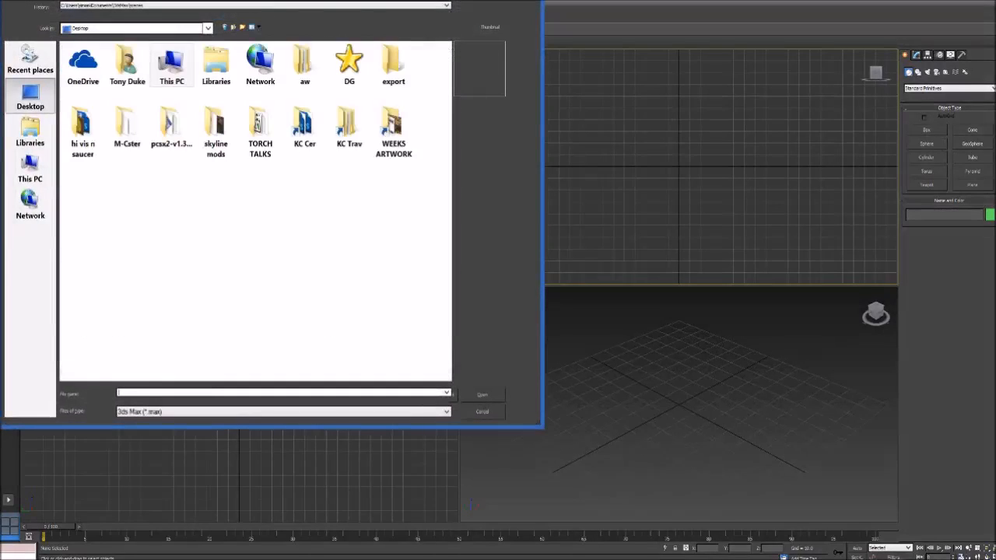
click(445, 411)
click(446, 411)
click(483, 411)
click(678, 404)
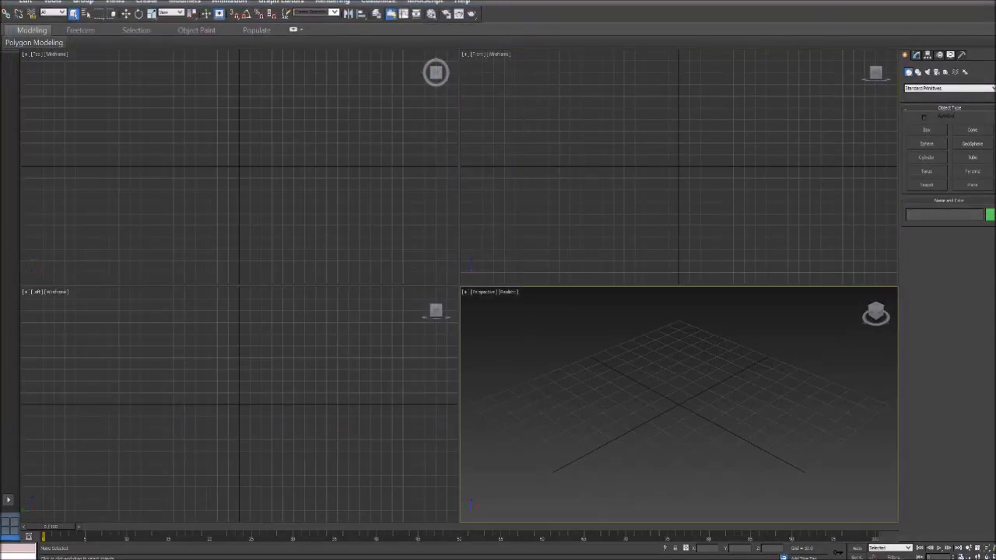
Open the SketchUp file basic from the Desktop with all file types listed, and accept the import options as they are
key(ctrl+o)
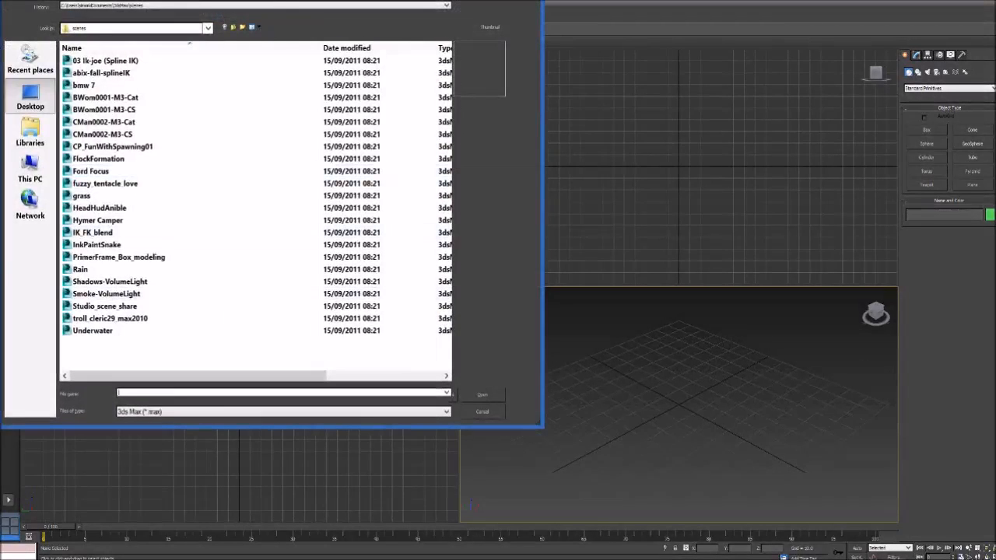
click(30, 97)
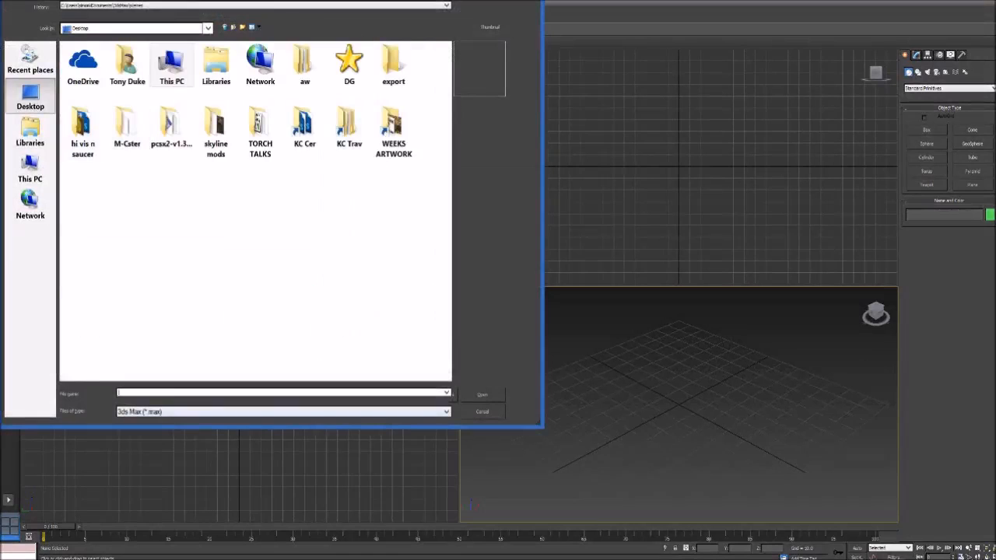
click(343, 412)
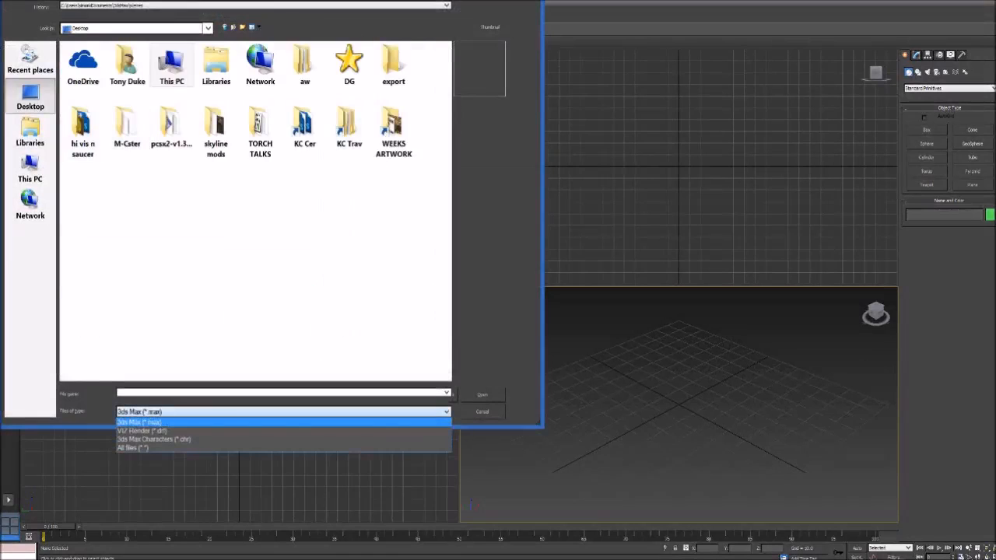
click(342, 413)
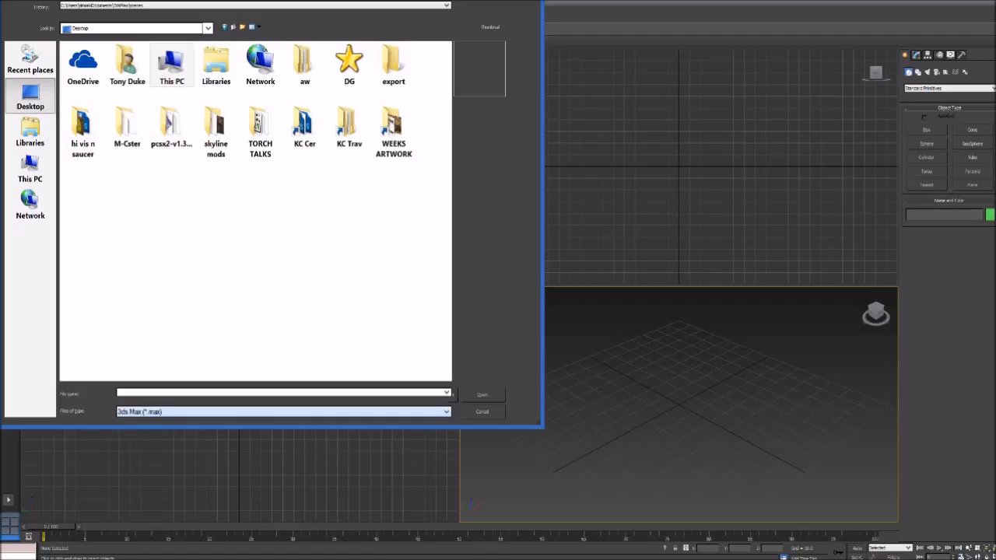
click(343, 435)
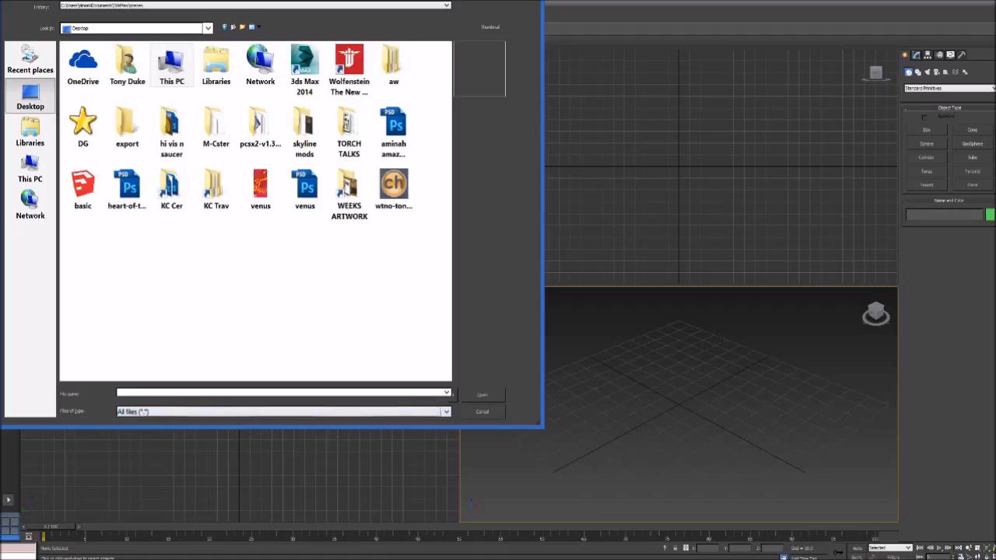
double_click(82, 187)
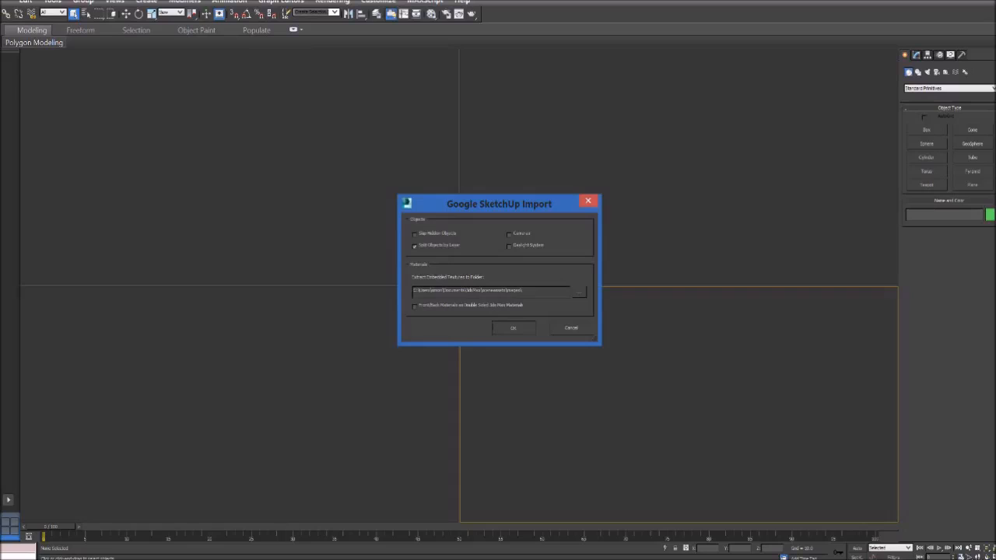
click(513, 327)
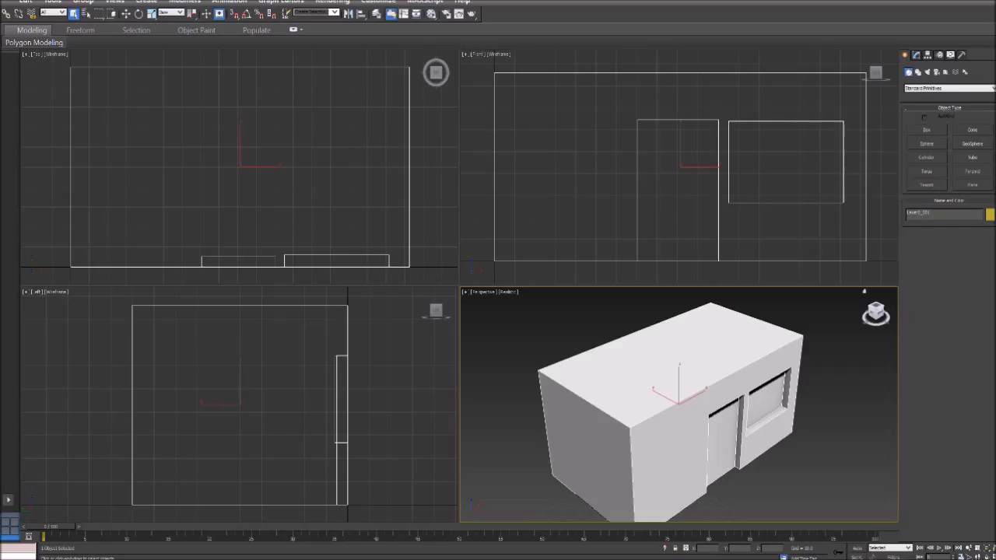
Enlarge the perspective viewport and examine the imported house's front, side and roof from different angles
drag(872, 312, 805, 297)
mouse_move(875, 311)
mouse_down()
mouse_move(816, 298)
mouse_move(829, 336)
mouse_move(880, 312)
mouse_move(875, 301)
mouse_move(902, 333)
mouse_move(910, 301)
mouse_move(891, 318)
mouse_move(885, 275)
mouse_move(875, 314)
mouse_up()
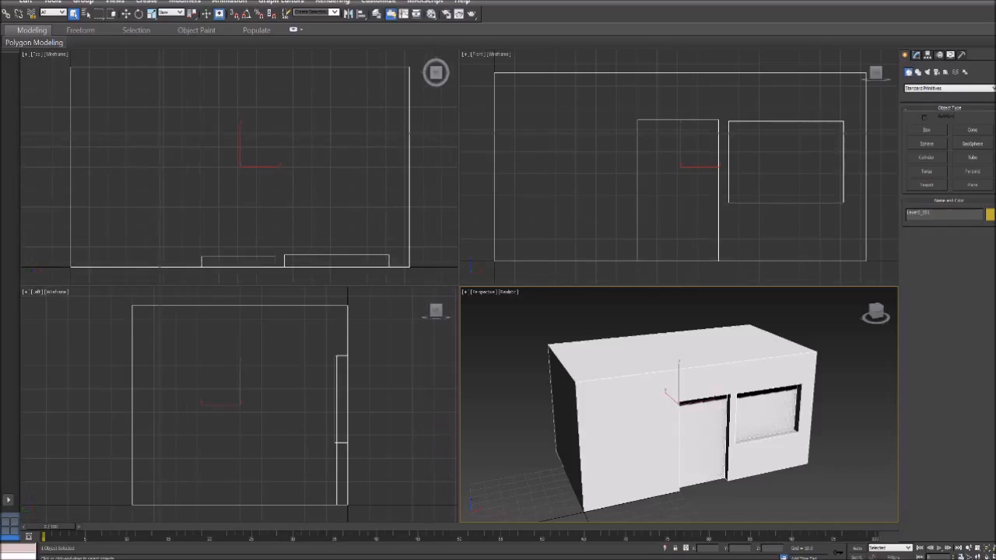
key(alt+w)
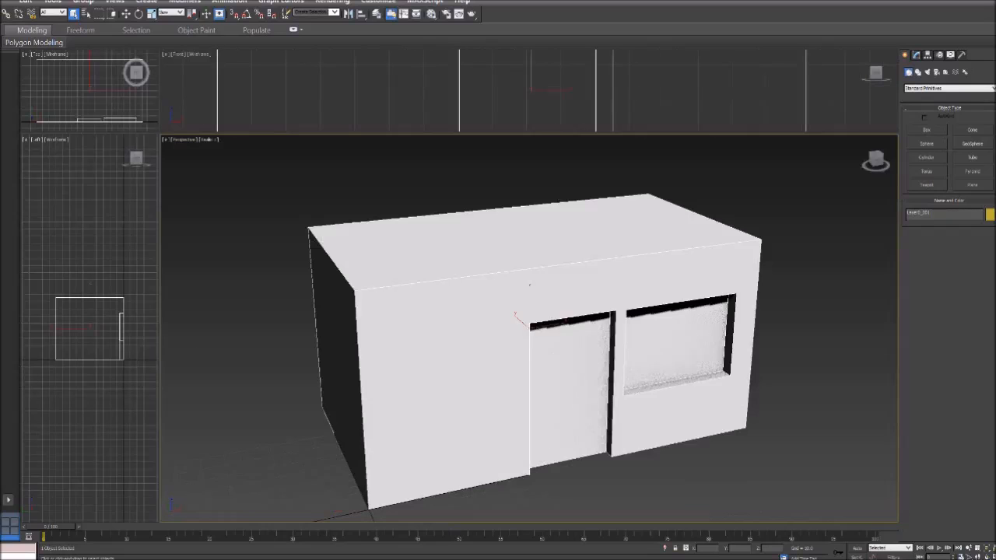
mouse_move(876, 159)
mouse_down()
mouse_move(898, 151)
mouse_move(866, 172)
mouse_up()
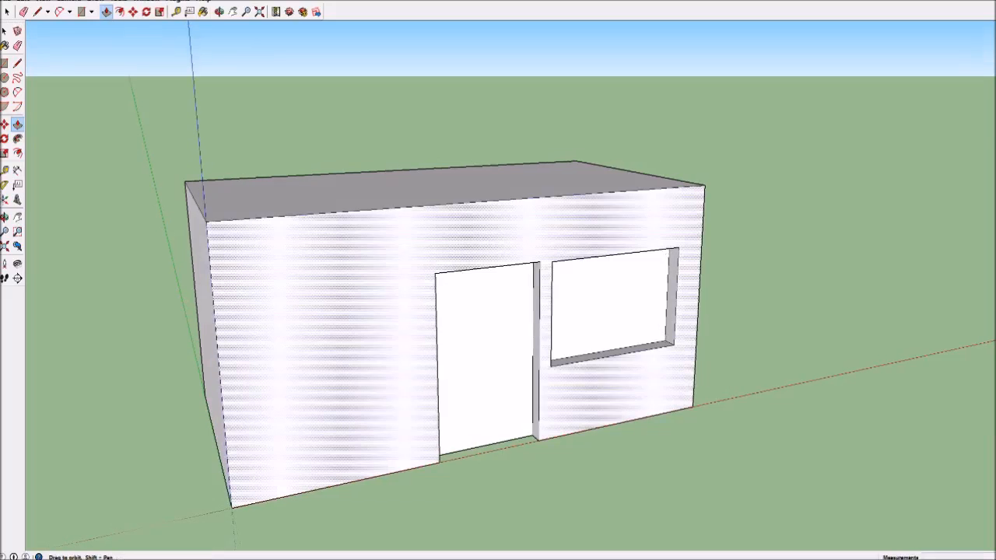
Examine the house's side wall and its front with the recessed door and window in SketchUp
middle_drag(311, 350, 475, 276)
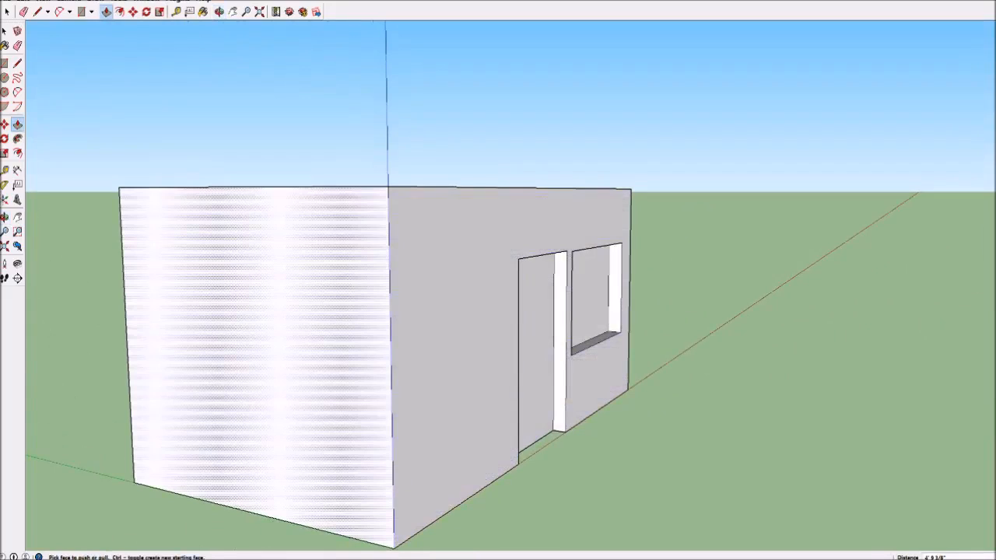
middle_drag(295, 319, 451, 303)
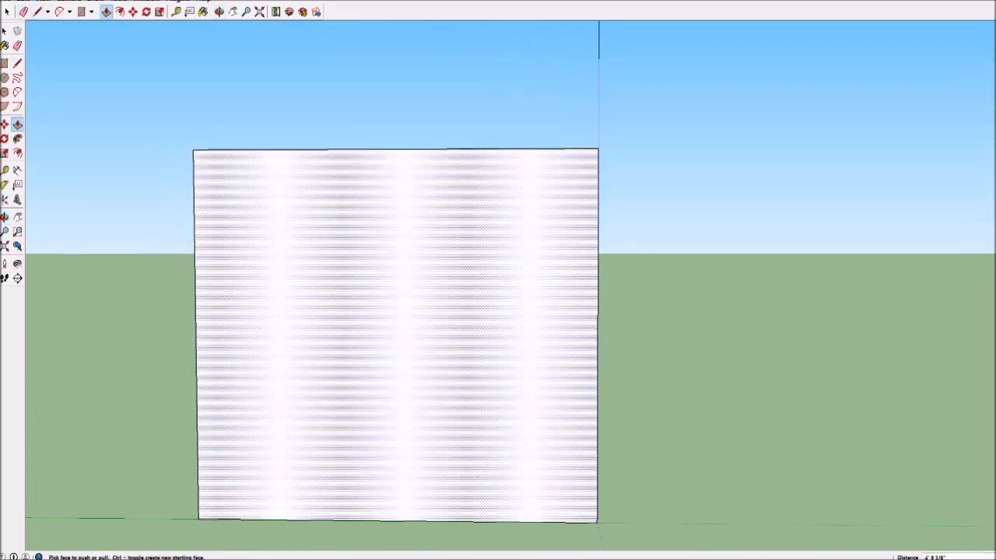
middle_drag(397, 326, 395, 330)
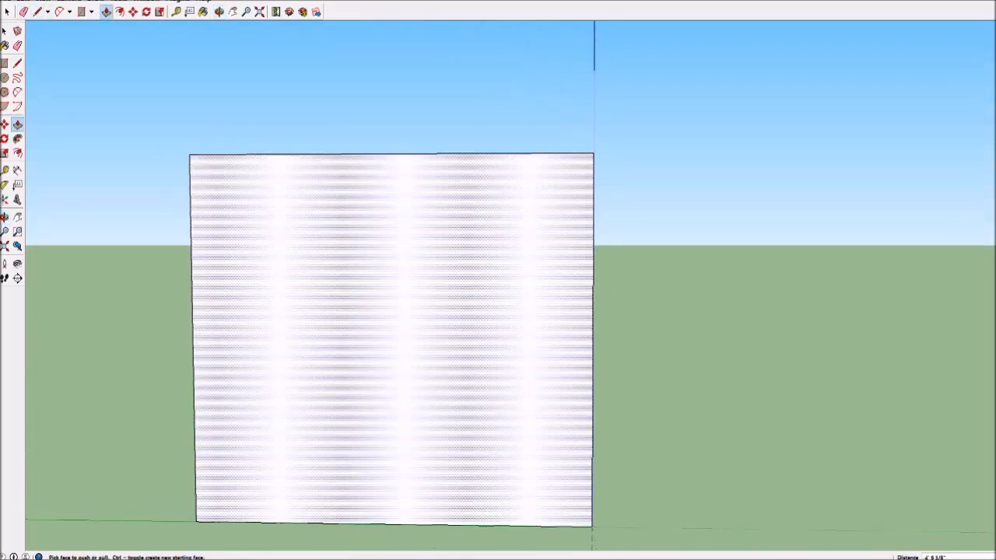
middle_drag(395, 331, 190, 325)
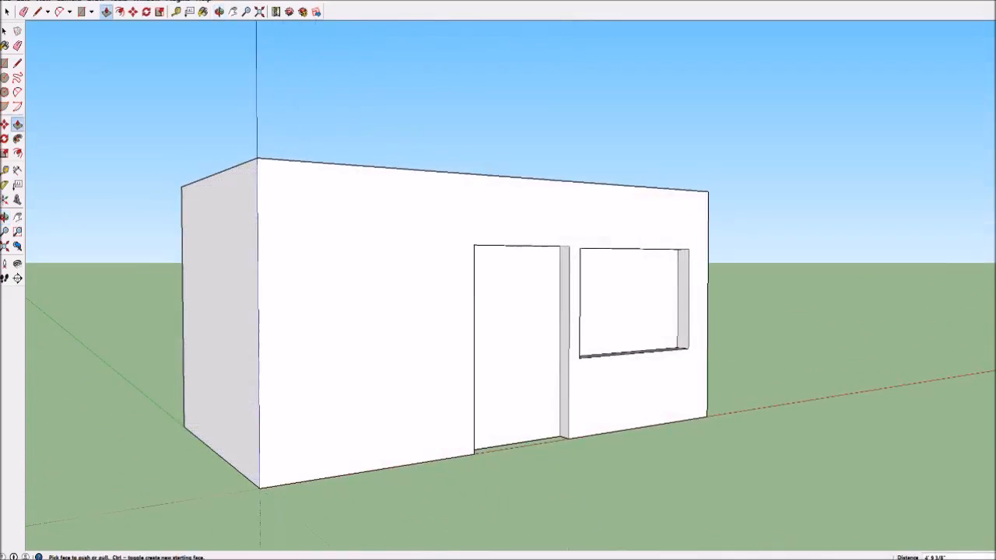
Switch back to 3ds Max and examine the imported house in the perspective viewport from its front corner
mouse_move(308, 558)
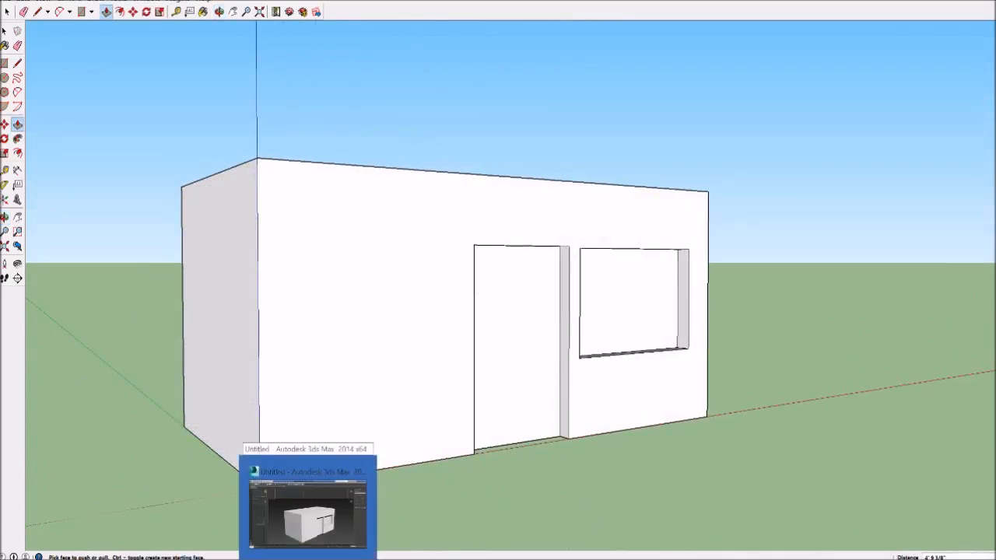
click(308, 510)
middle_drag(529, 327, 490, 312)
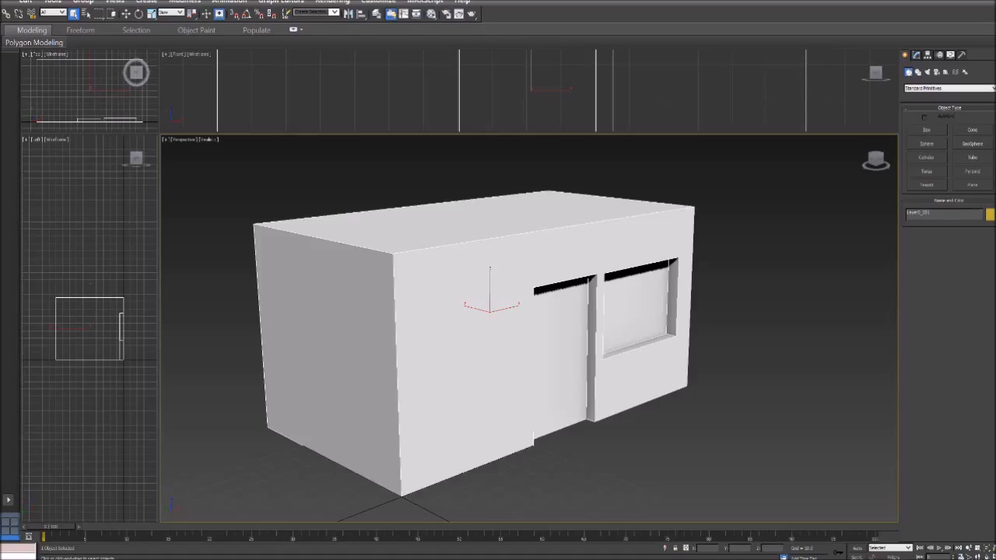
Switch to Photoshop and create a new document 512 pixels wide and 512 pixels high
key(alt+Tab)
click(219, 66)
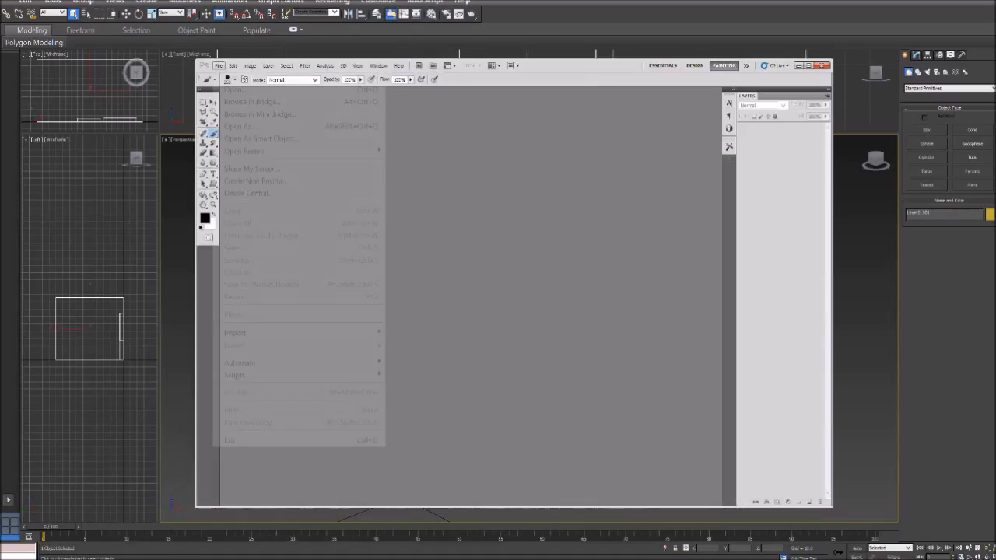
click(233, 78)
key(Tab)
key(Tab)
text(512)
key(Tab)
key(Tab)
text(512)
key(Return)
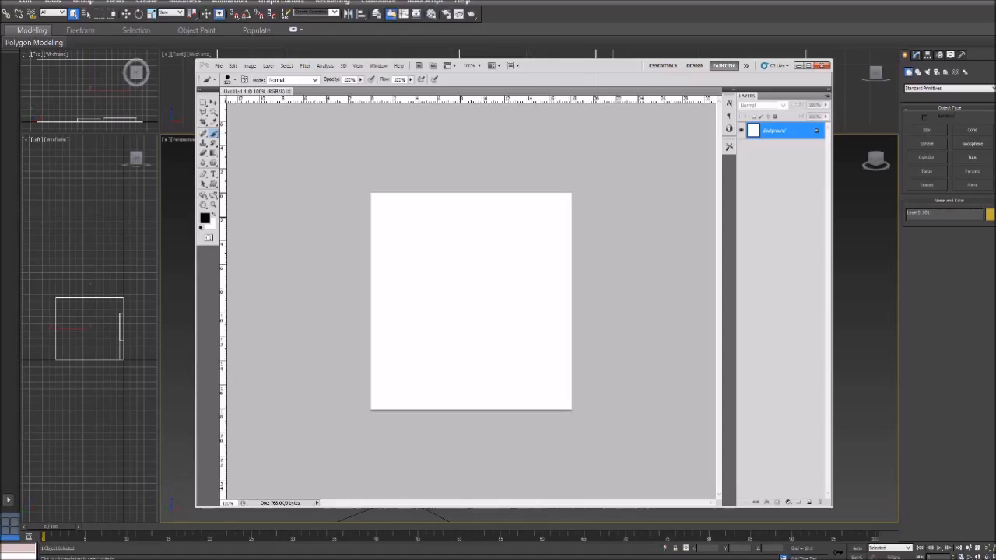
Paint four separate black blobs on the canvas: two near the upper edge, one at mid-left and a wide one near the lower edge
drag(551, 212, 551, 242)
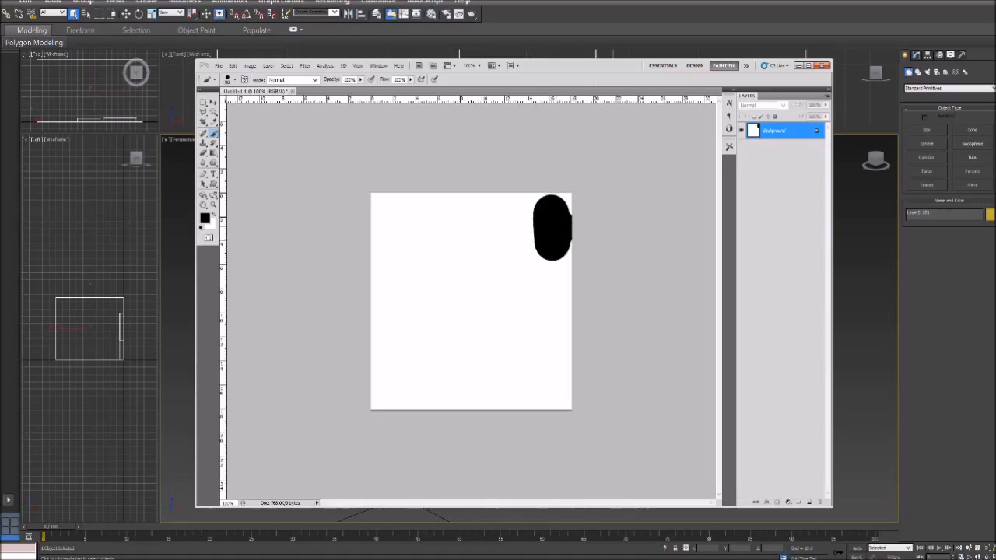
key(ctrl+z)
mouse_move(549, 217)
mouse_down()
mouse_move(549, 233)
mouse_move(533, 235)
mouse_move(537, 212)
mouse_up()
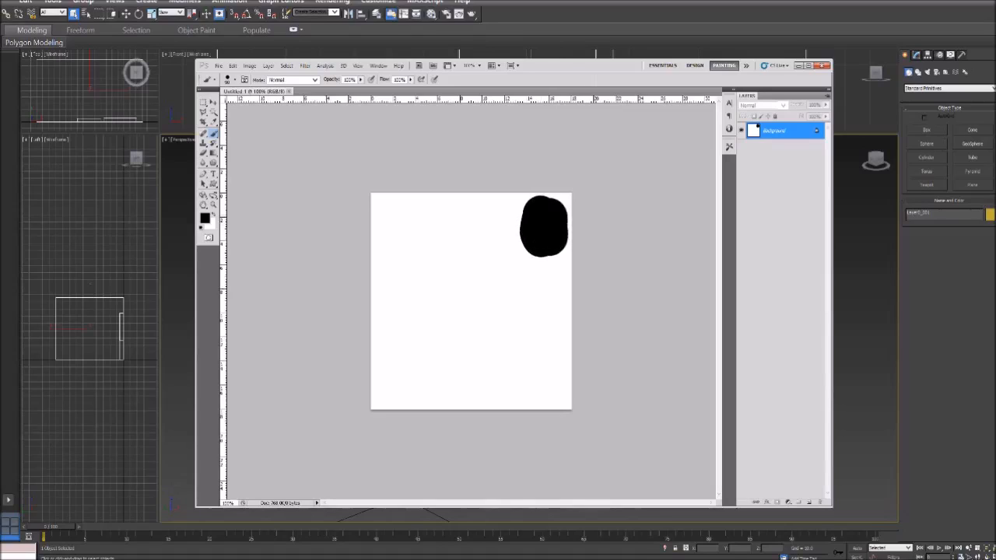
mouse_move(466, 208)
mouse_down()
mouse_move(463, 249)
mouse_move(466, 204)
mouse_up()
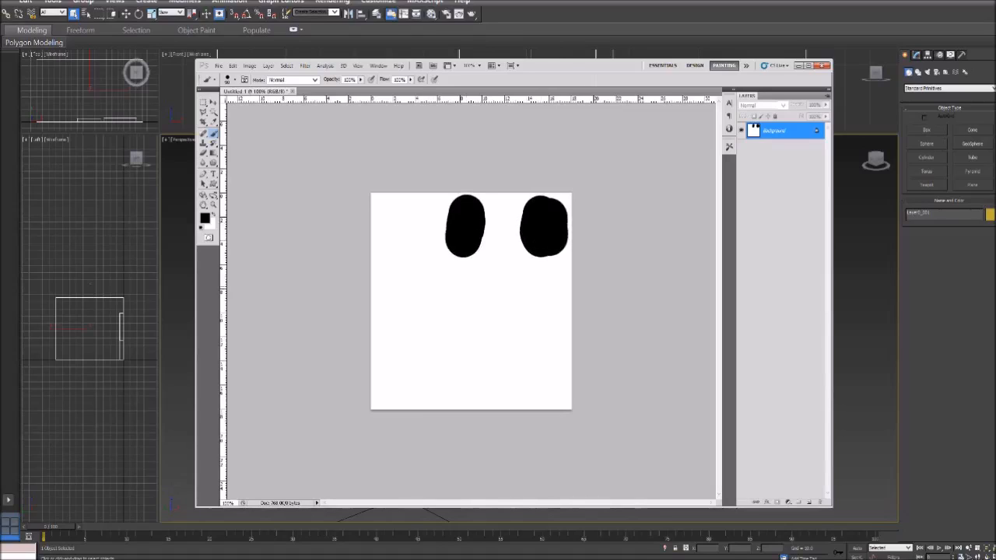
mouse_move(403, 277)
mouse_down()
mouse_move(402, 309)
mouse_move(426, 277)
mouse_up()
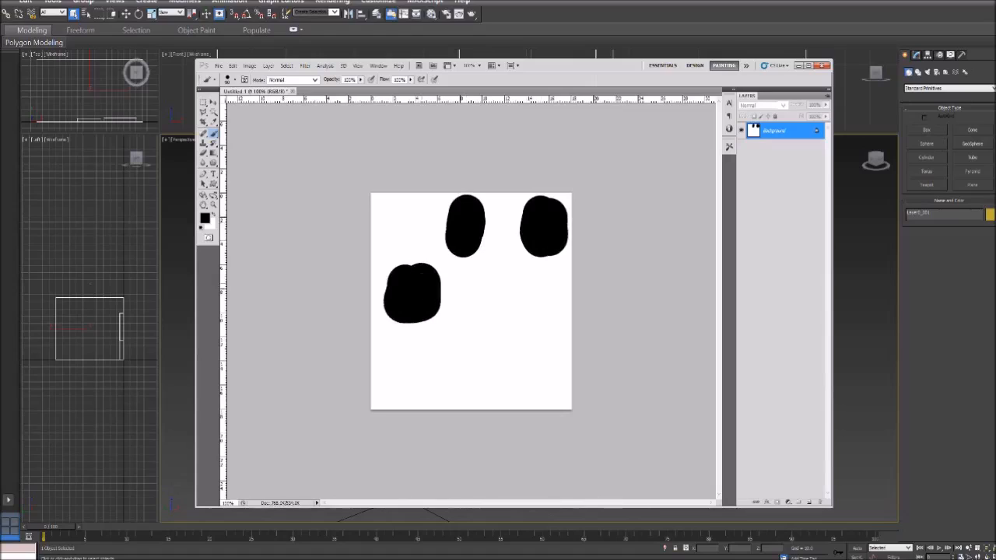
mouse_move(471, 372)
mouse_down()
mouse_move(488, 372)
mouse_move(439, 359)
mouse_move(510, 351)
mouse_up()
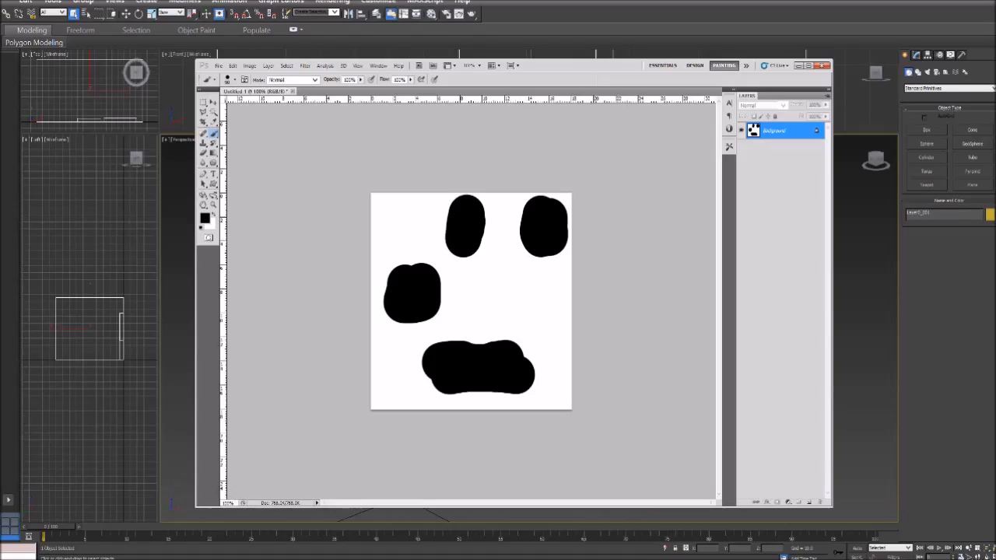
Set the foreground colour to red and outline each of the four black blobs with a thin rectangular frame
click(204, 219)
click(789, 241)
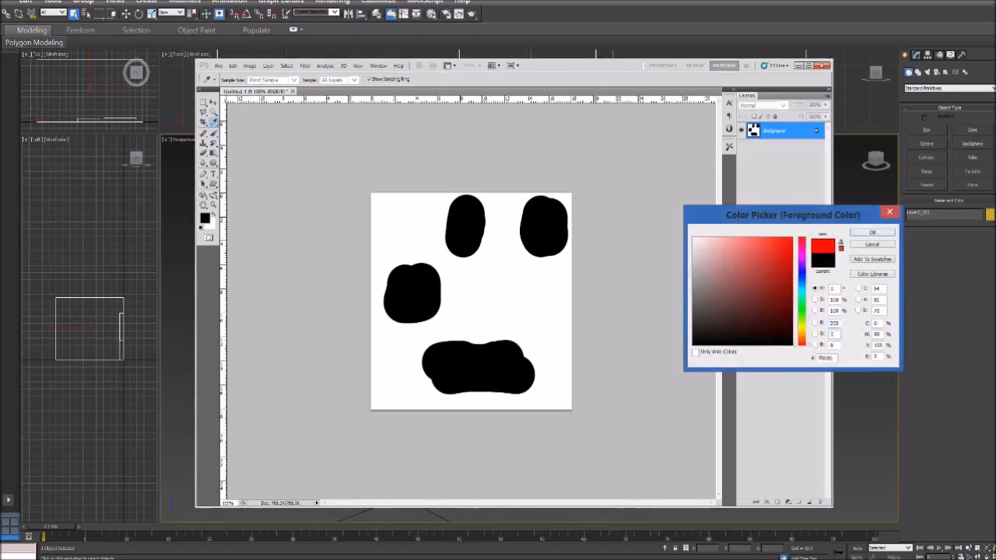
click(871, 231)
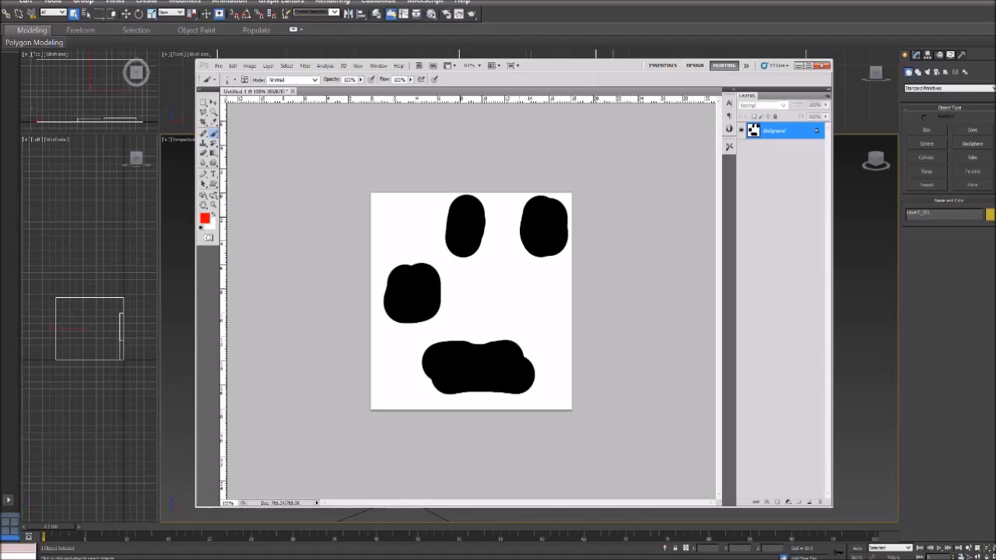
mouse_move(519, 205)
mouse_down()
mouse_move(519, 260)
mouse_move(560, 259)
mouse_move(568, 199)
mouse_move(520, 199)
mouse_up()
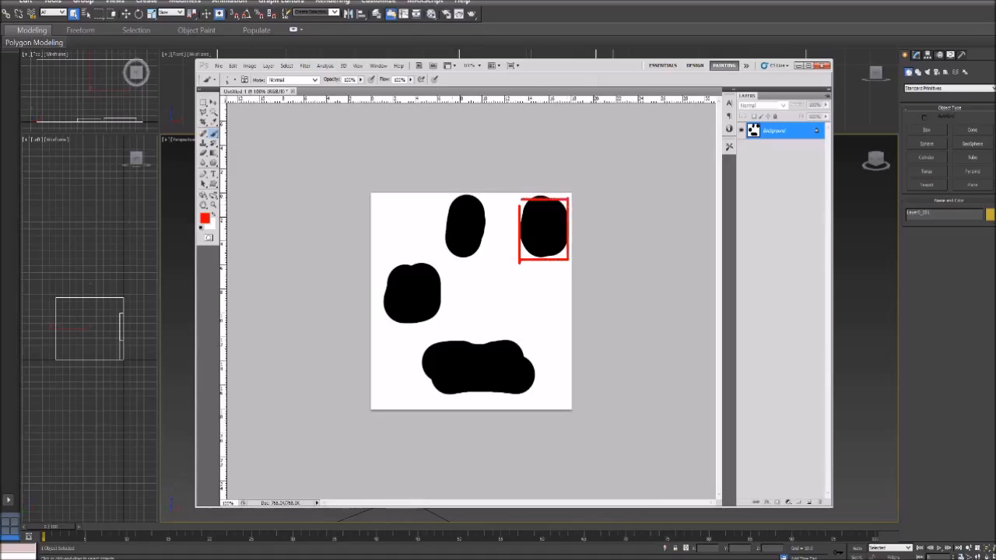
mouse_move(449, 199)
mouse_down()
mouse_move(450, 252)
mouse_move(488, 253)
mouse_move(489, 192)
mouse_move(450, 193)
mouse_up()
mouse_move(391, 265)
mouse_down()
mouse_move(386, 322)
mouse_move(440, 320)
mouse_move(443, 254)
mouse_move(391, 265)
mouse_up()
mouse_move(420, 349)
mouse_down()
mouse_move(421, 389)
mouse_move(541, 385)
mouse_move(542, 340)
mouse_move(424, 340)
mouse_up()
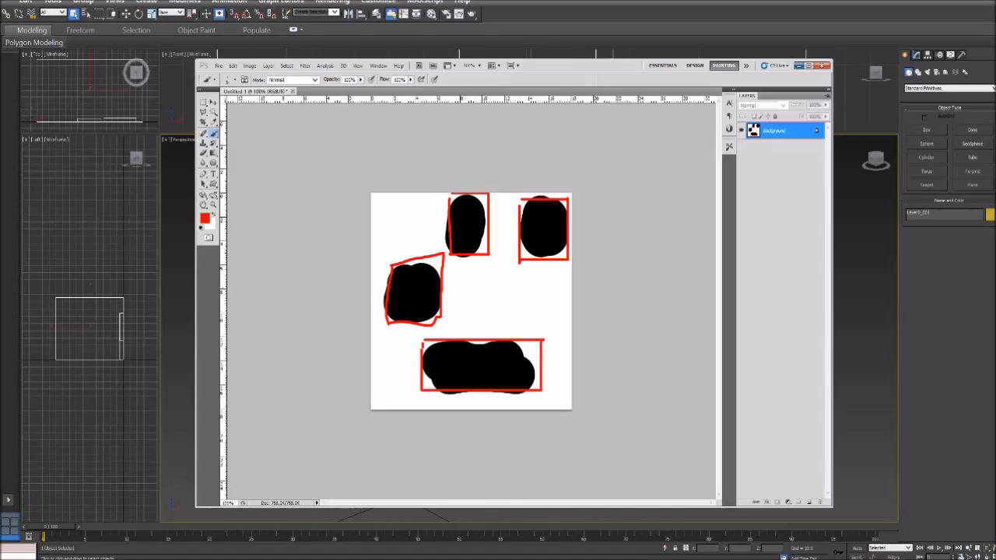
Minimize Photoshop and examine the imported house's front with the door and window recesses in the 3ds Max perspective viewport
click(798, 66)
drag(876, 159, 801, 160)
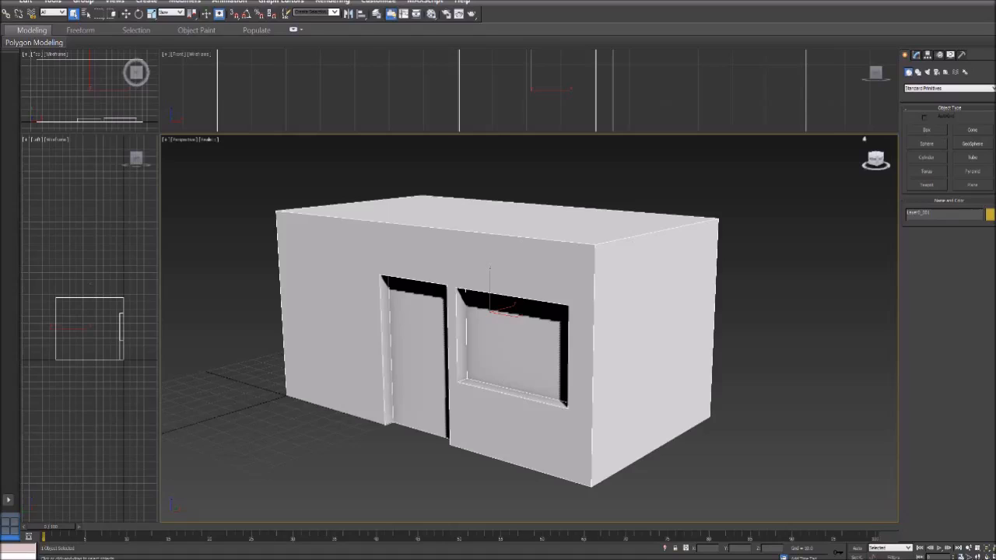
drag(878, 159, 896, 150)
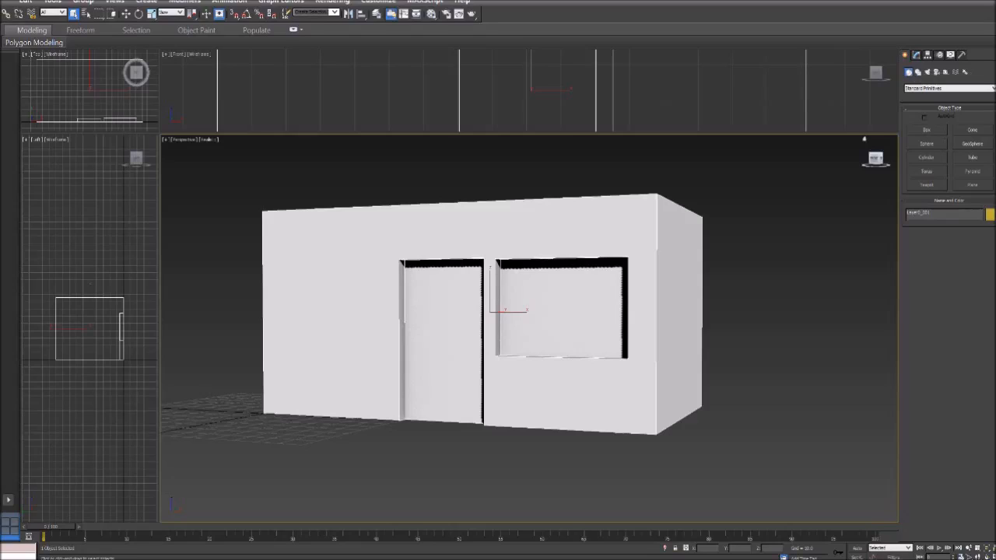
Shrink the perspective viewport slightly and apply the Unwrap UVW modifier to the imported house
click(916, 56)
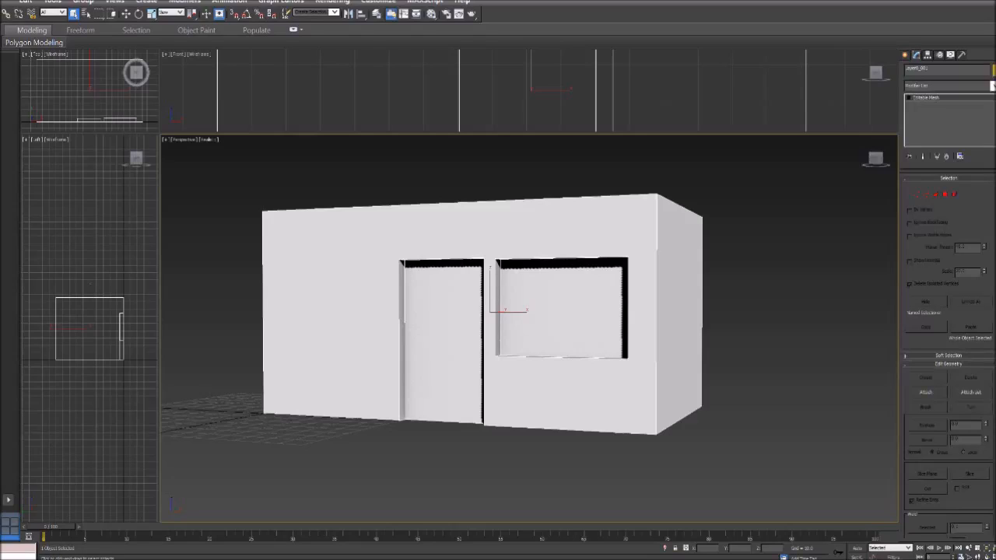
drag(161, 135, 185, 151)
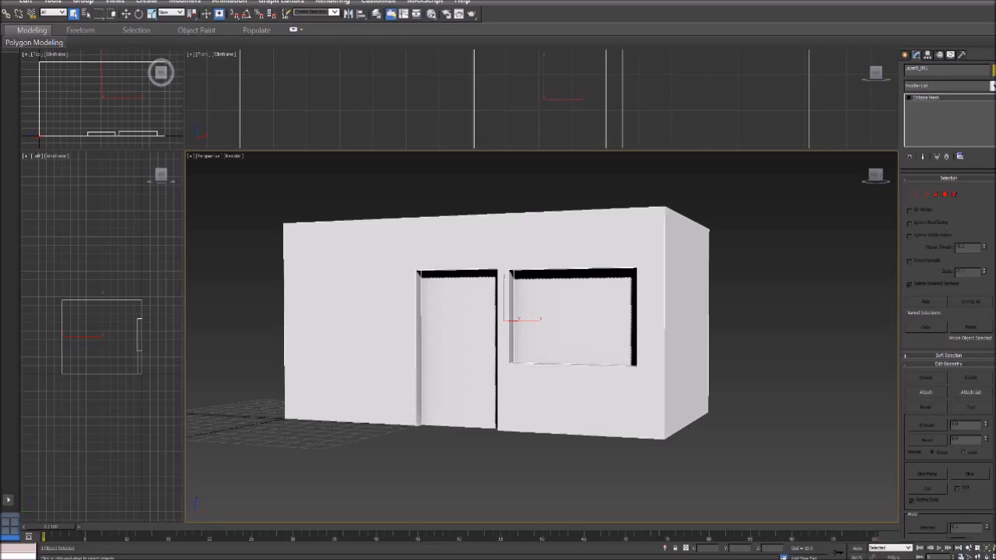
click(992, 86)
drag(993, 147, 992, 370)
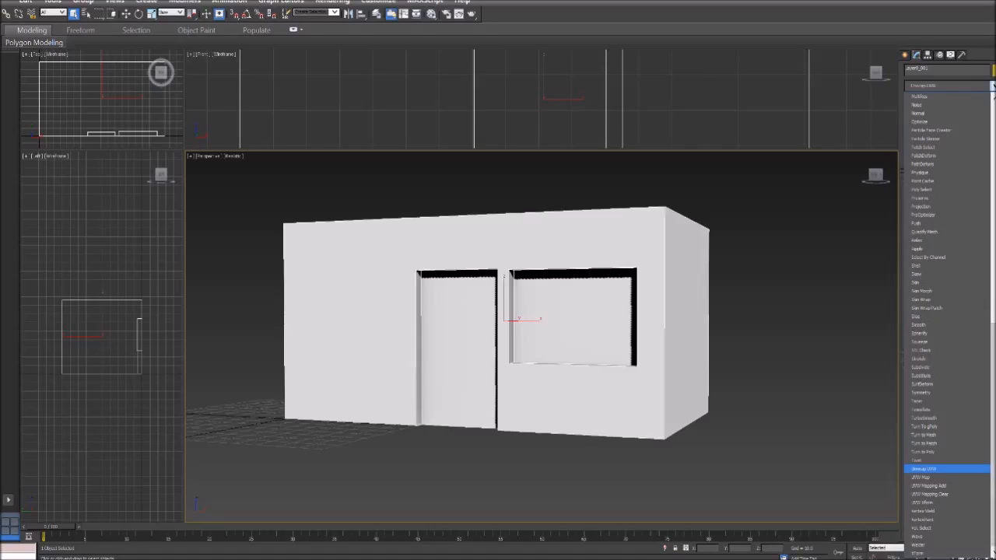
click(926, 468)
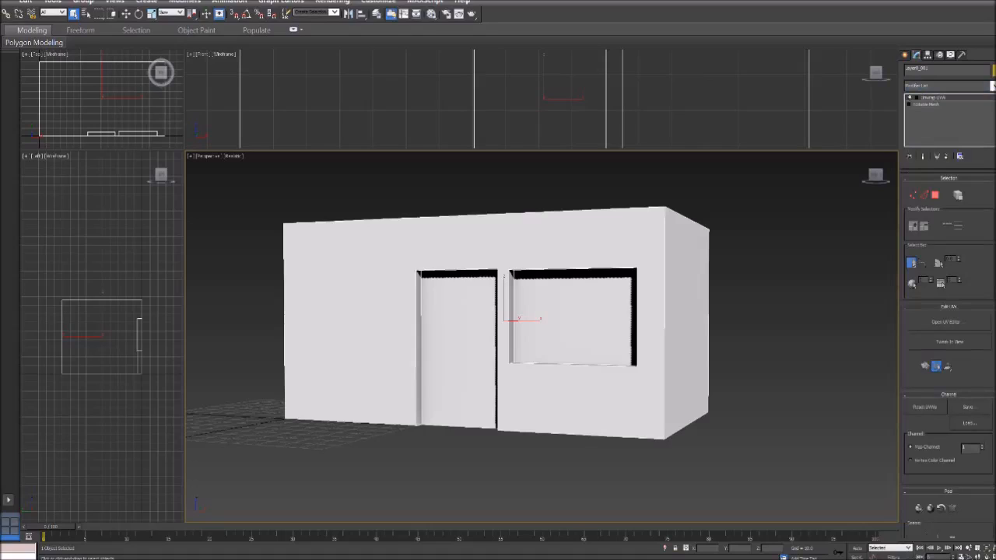
Activate the Polygon level of Unwrap UVW, open the UV Editor and enlarge its window over the viewports
click(916, 98)
click(931, 118)
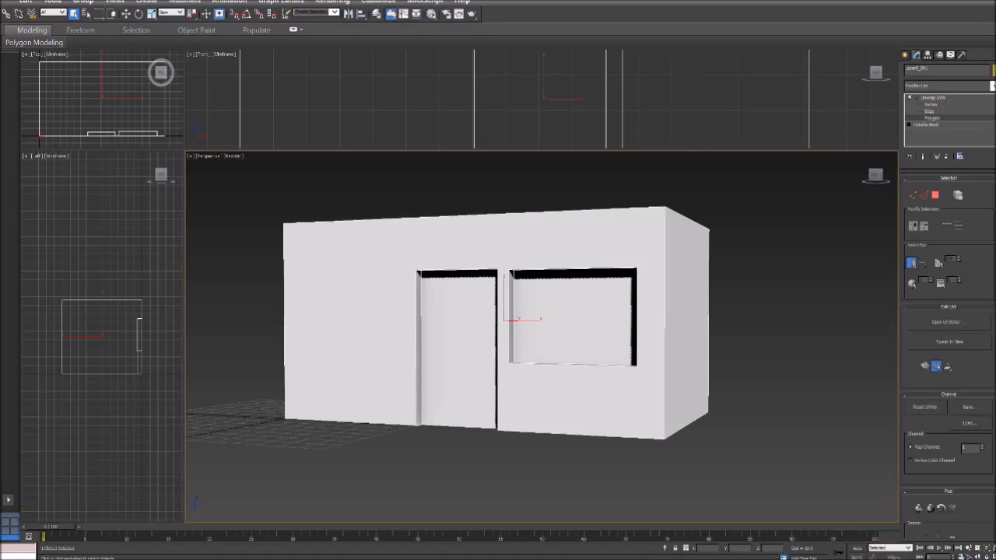
click(932, 118)
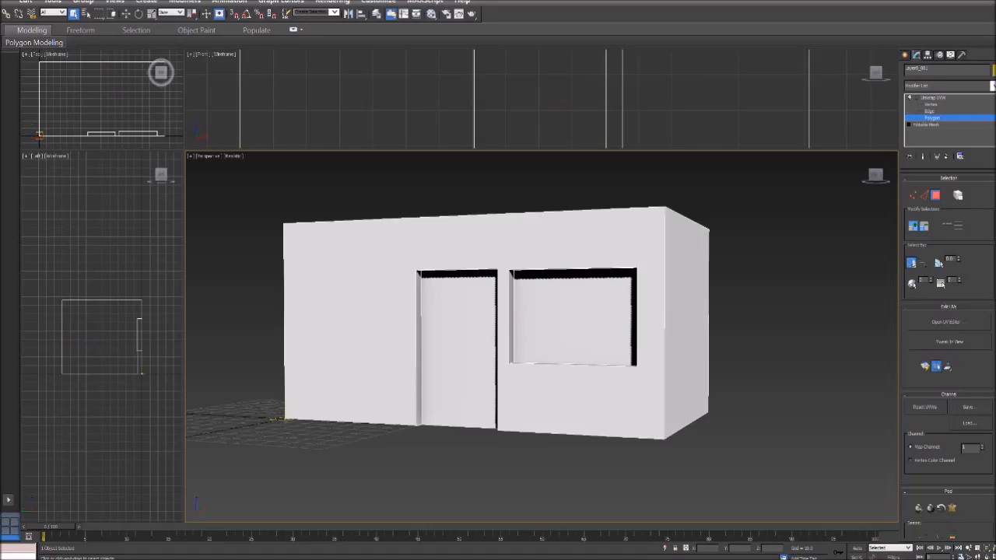
click(948, 322)
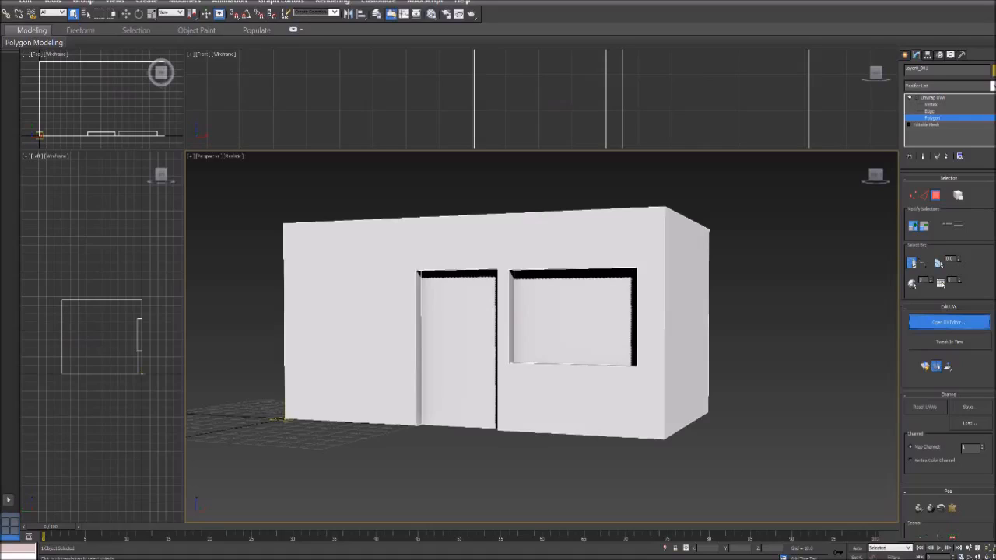
drag(133, 21, 243, 51)
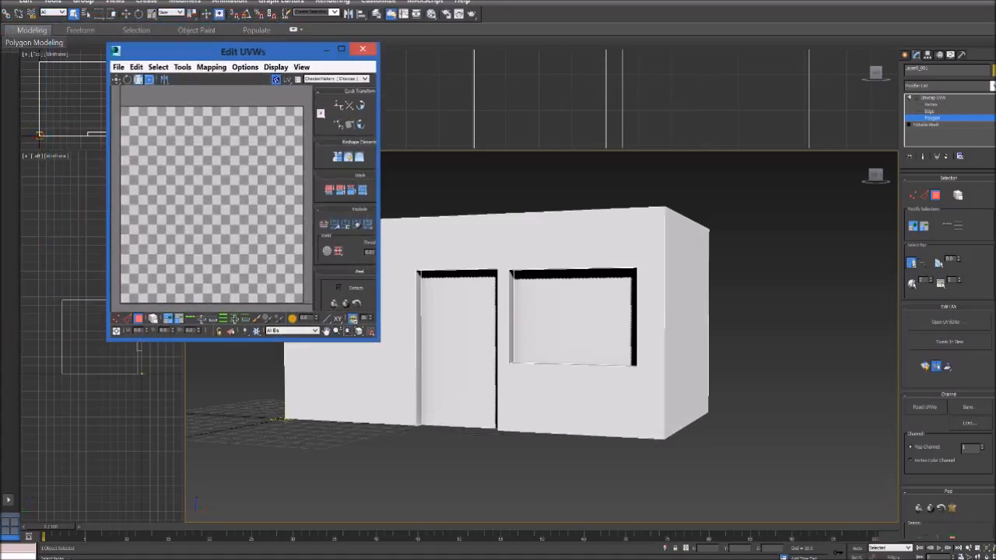
drag(379, 340, 499, 410)
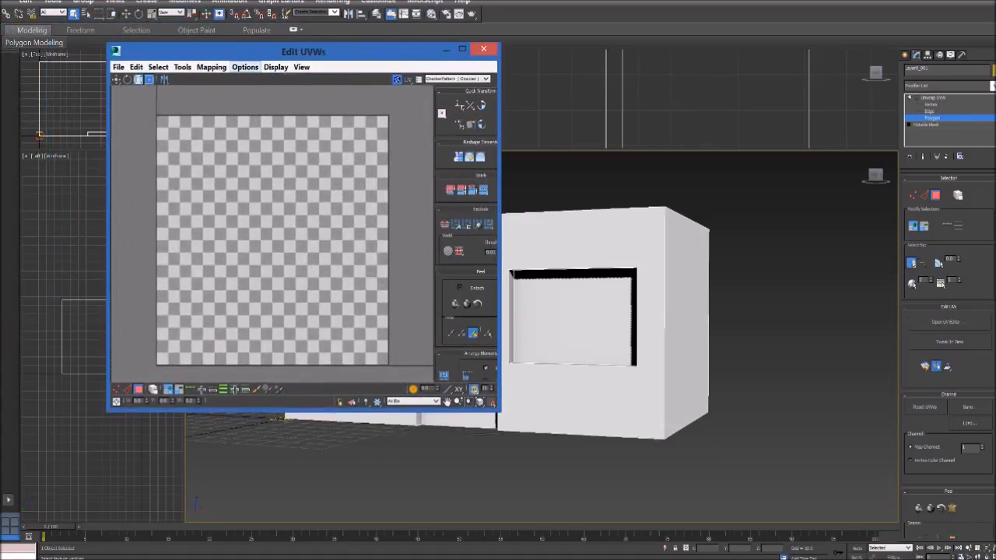
Apply Flatten Mapping to the house's UVs, accepting the settings as they are
click(245, 67)
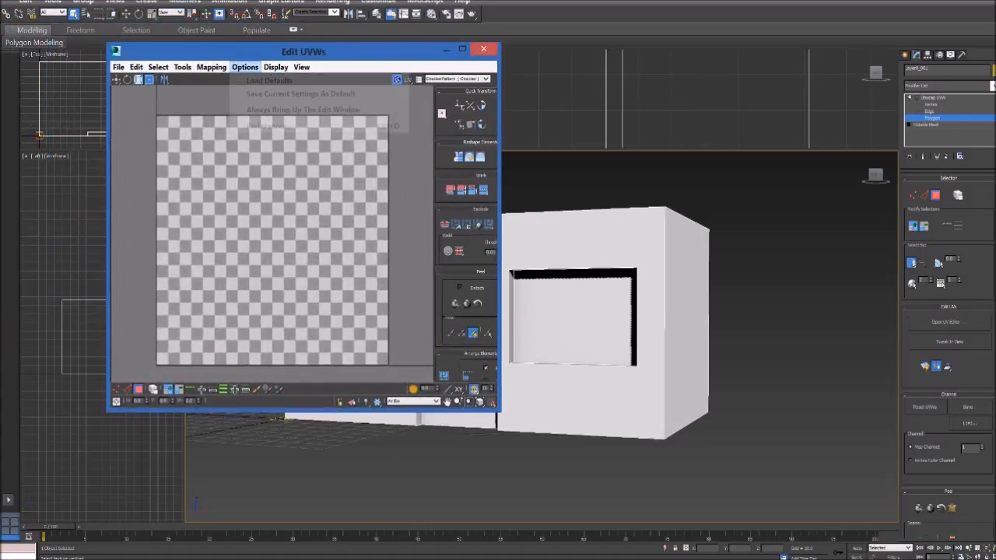
click(276, 66)
click(210, 67)
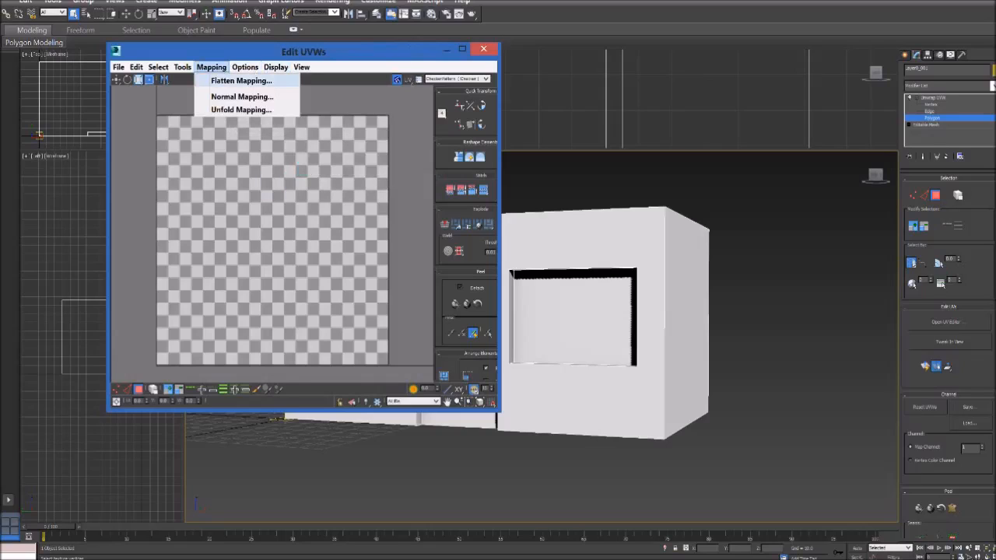
click(241, 81)
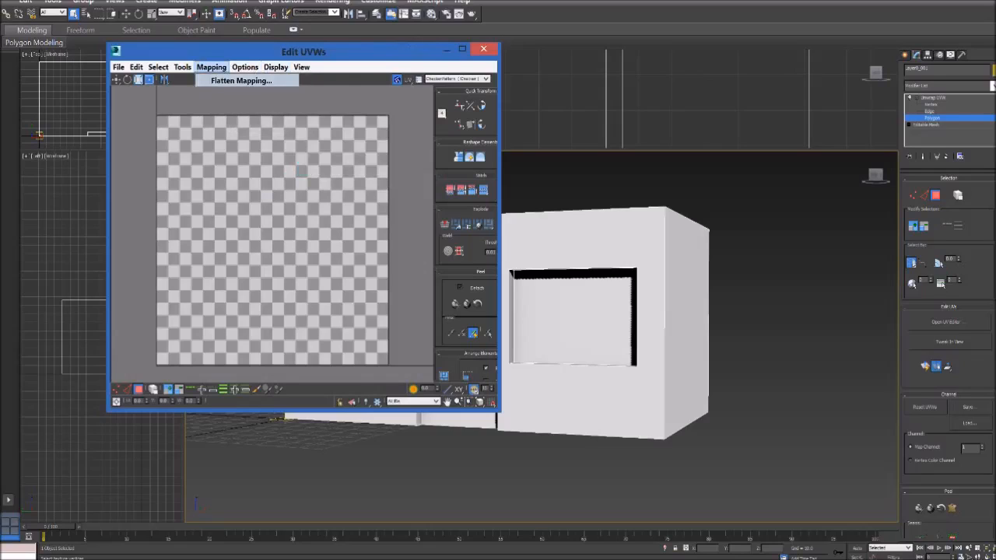
click(242, 81)
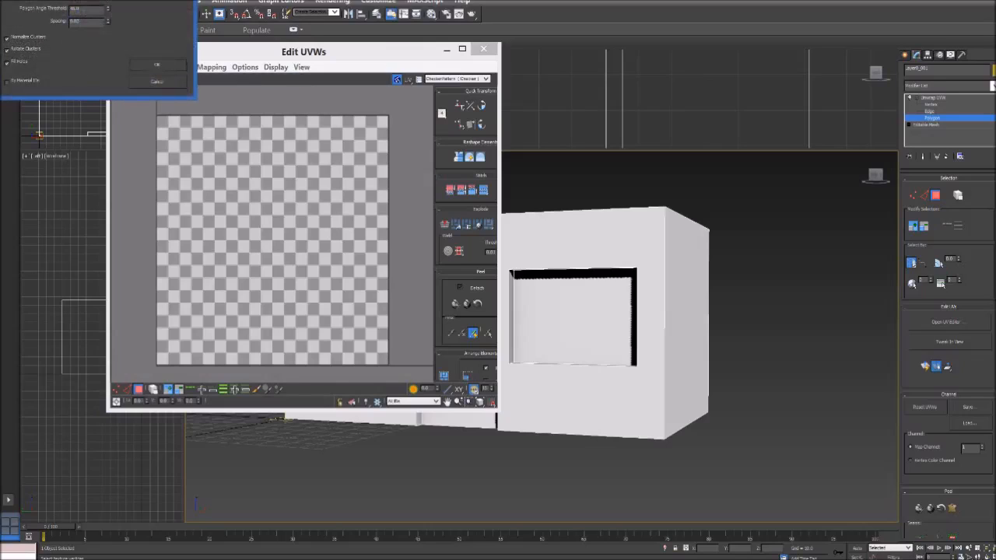
click(156, 64)
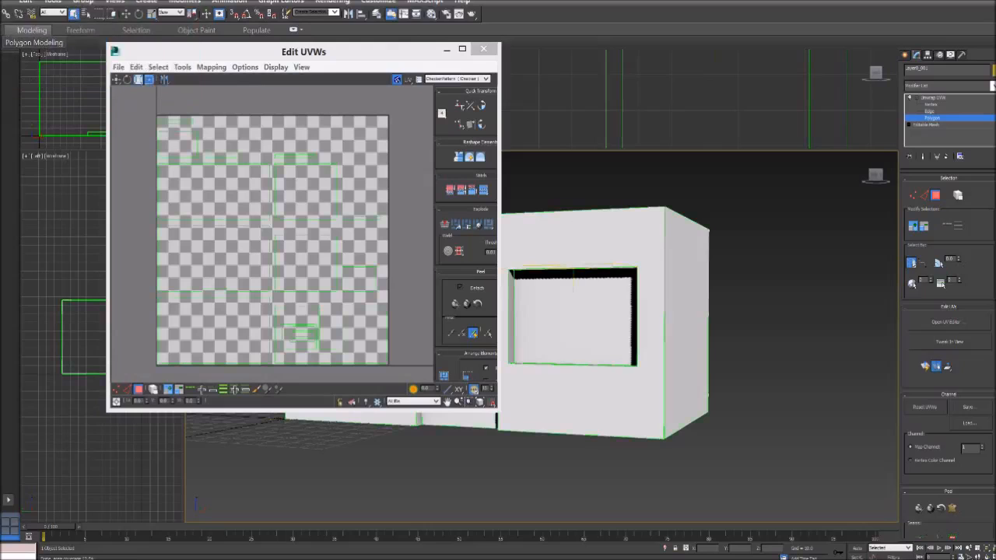
Move and enlarge the Edit UVWs window so the flattened layout fills most of the screen
drag(276, 53, 369, 71)
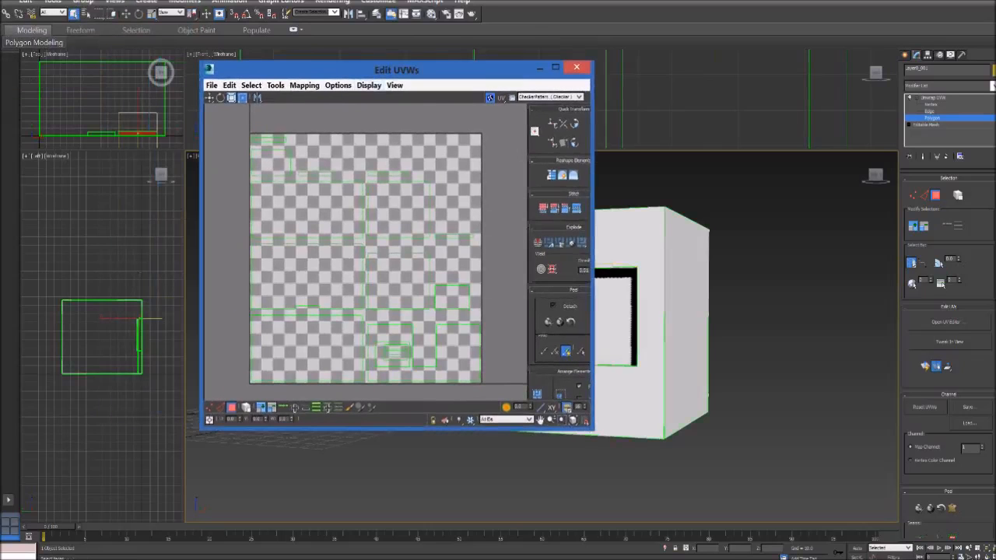
drag(593, 429, 843, 518)
drag(615, 69, 504, 27)
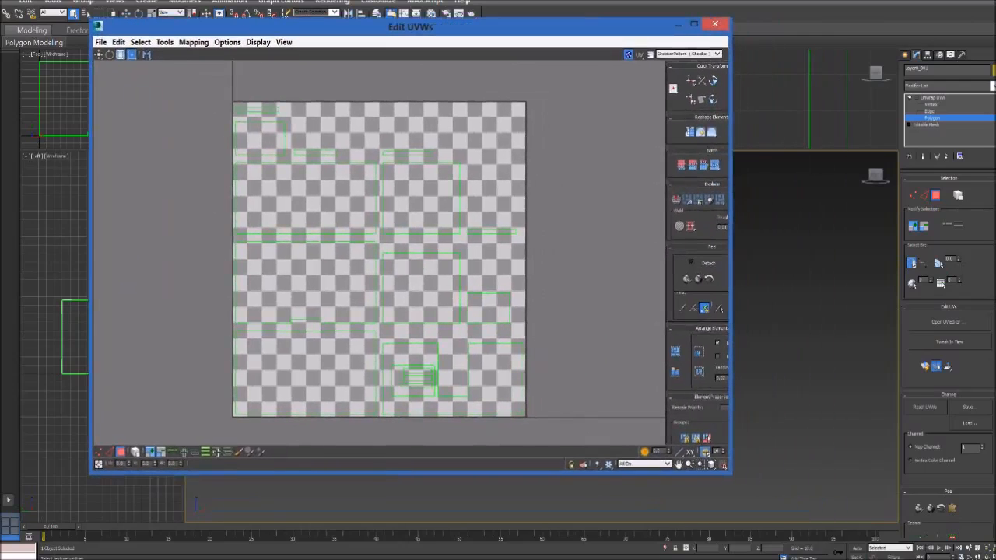
drag(731, 474, 882, 530)
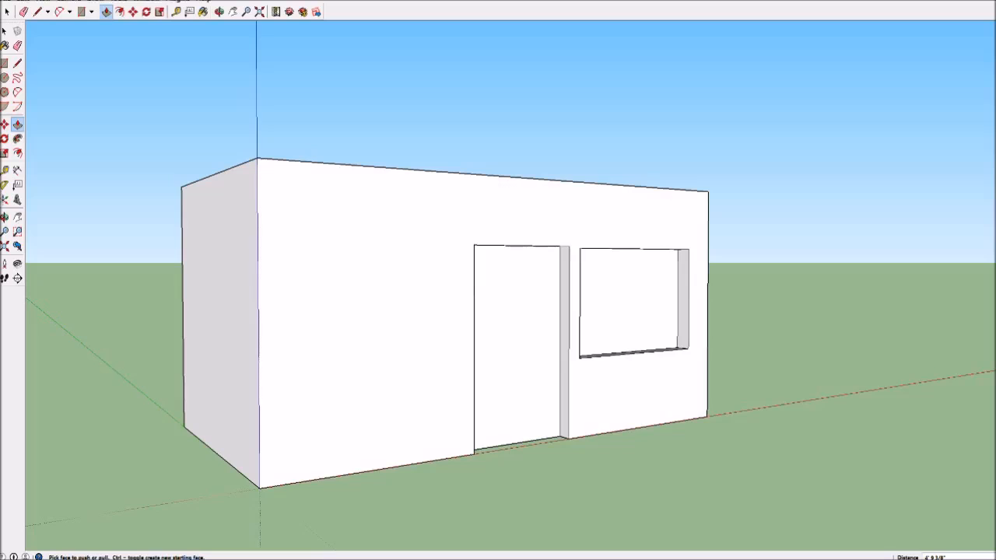
Switch to SketchUp, examine the house's walls, roof and recessed door and window from several angles, and return to 3ds Max
middle_drag(498, 326, 498, 280)
middle_drag(466, 234, 485, 249)
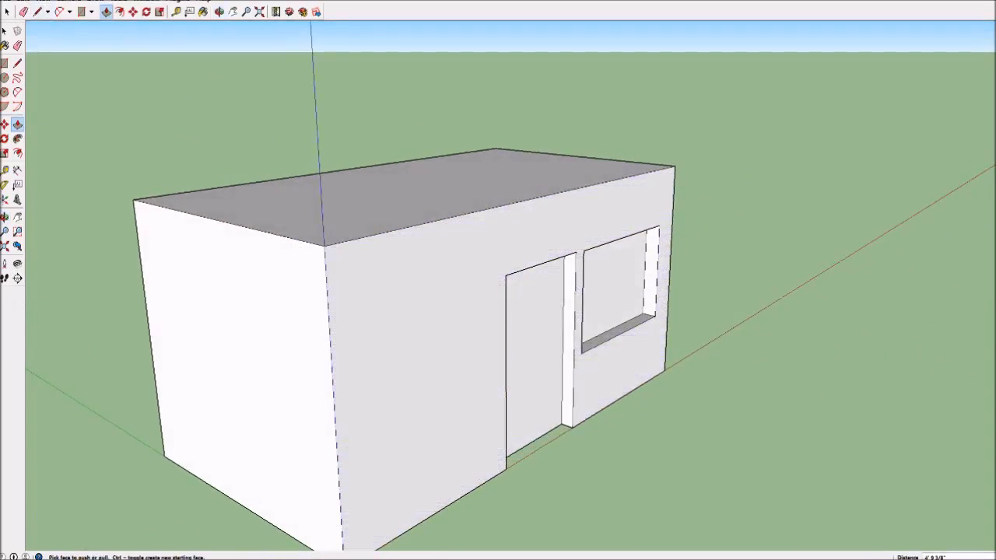
middle_drag(389, 350, 661, 289)
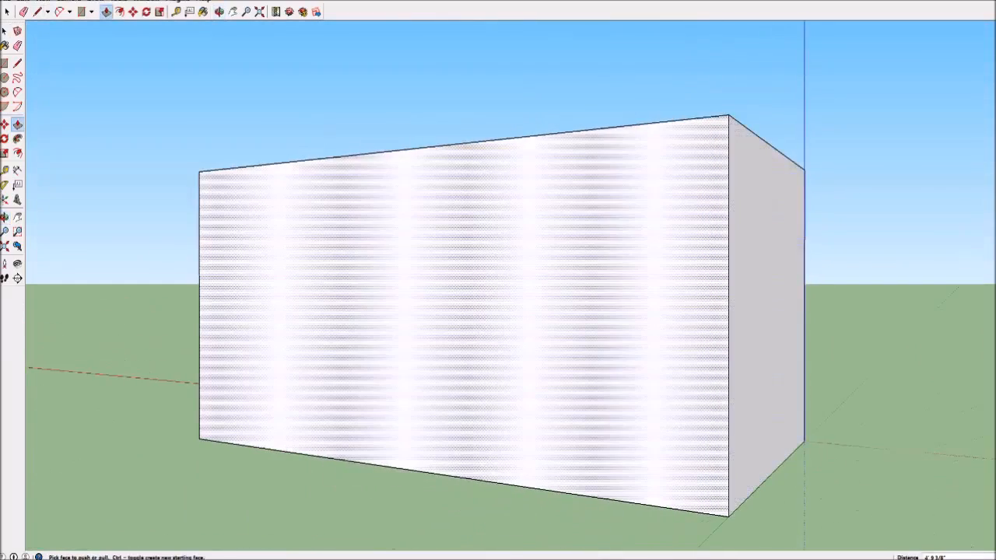
middle_drag(343, 288, 506, 319)
middle_drag(358, 334, 482, 272)
middle_drag(327, 283, 523, 135)
scroll(482, 320, up, 4)
scroll(487, 301, up, 3)
middle_drag(661, 102, 428, 269)
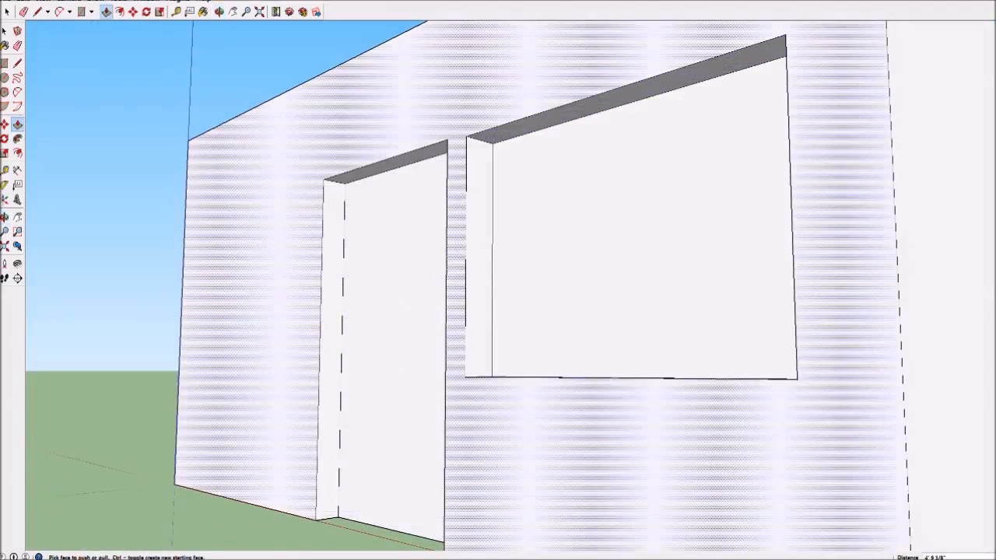
middle_drag(583, 234, 727, 227)
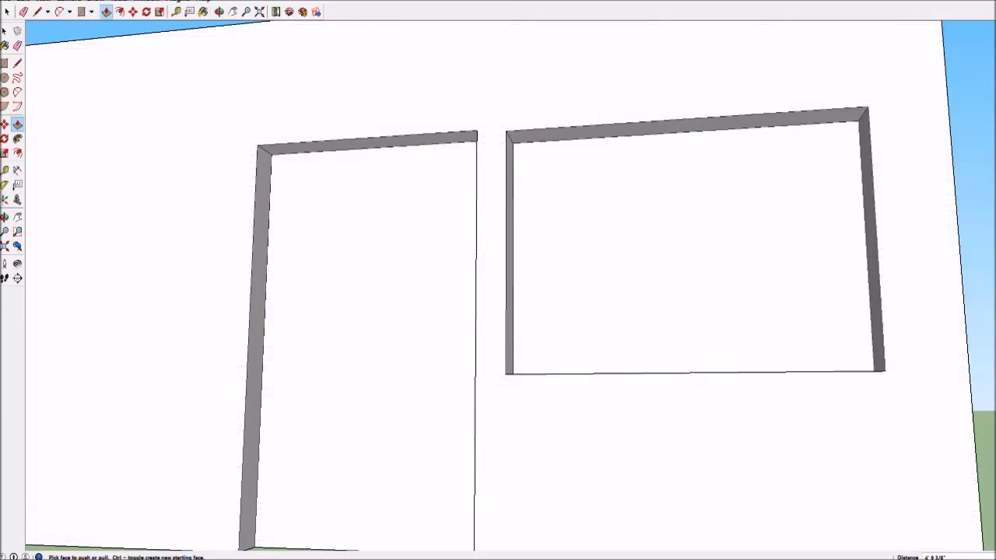
mouse_move(309, 558)
click(309, 513)
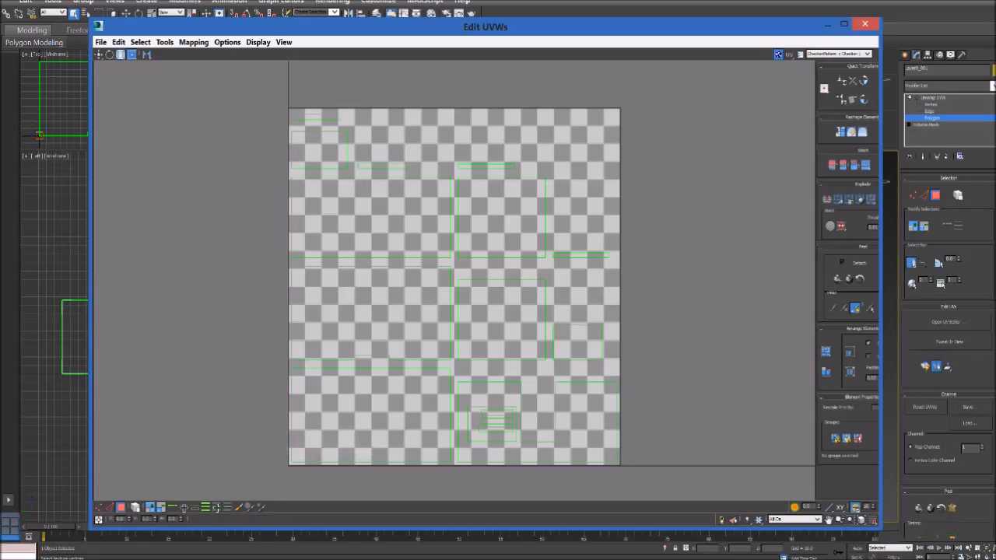
Close the UV Editor, open Render To Texture for the house and set the object's mapping coordinates to use the existing channel
click(864, 24)
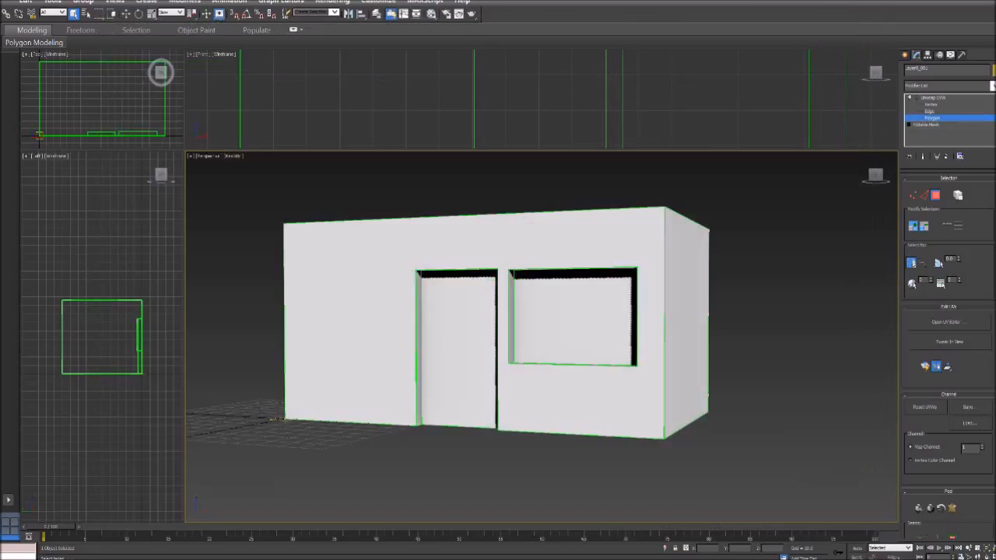
middle_drag(532, 221, 549, 242)
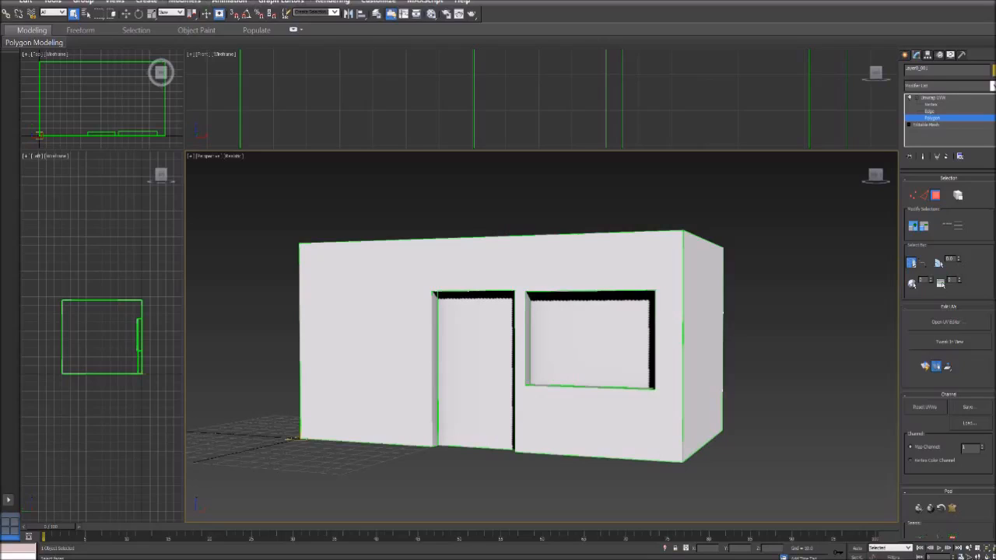
click(333, 2)
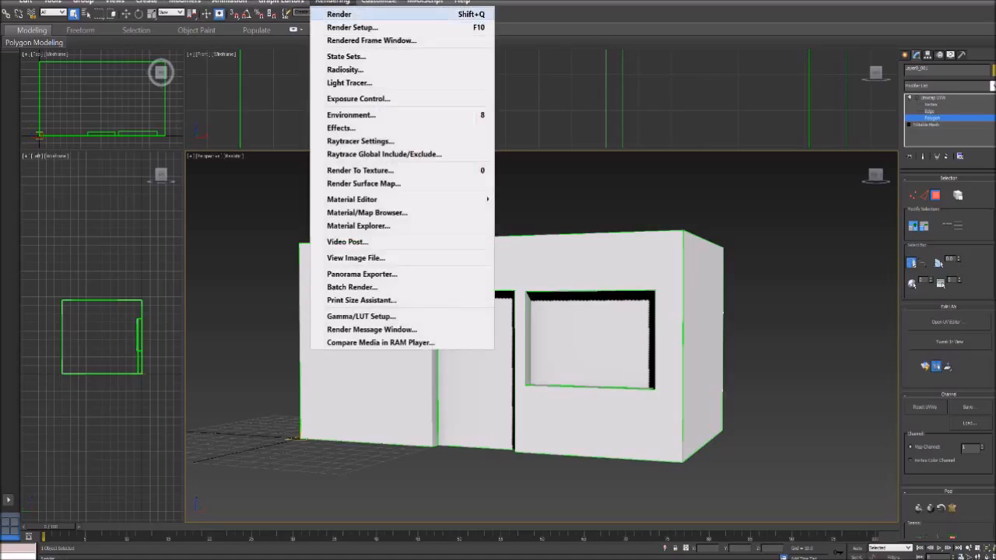
click(360, 170)
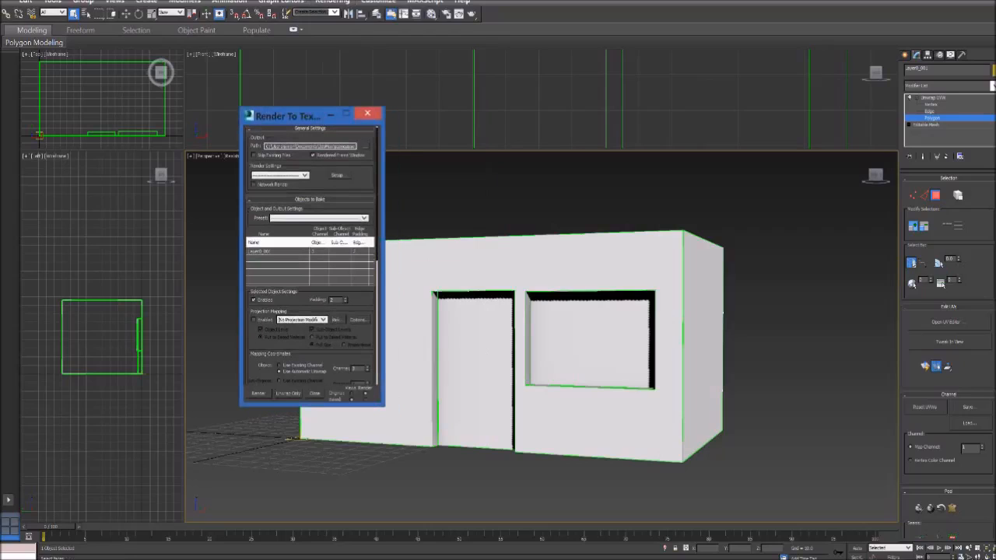
scroll(311, 256, down, 5)
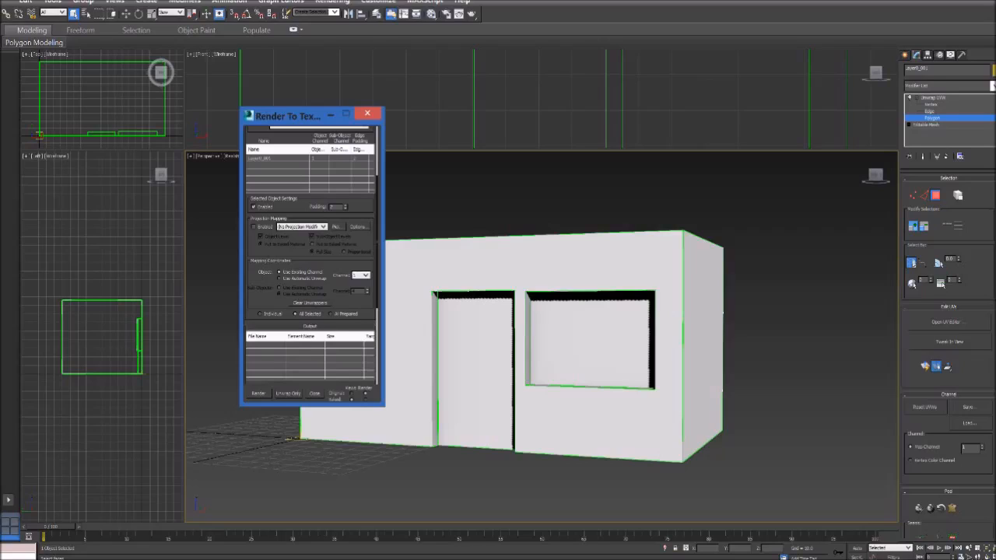
scroll(311, 257, down, 5)
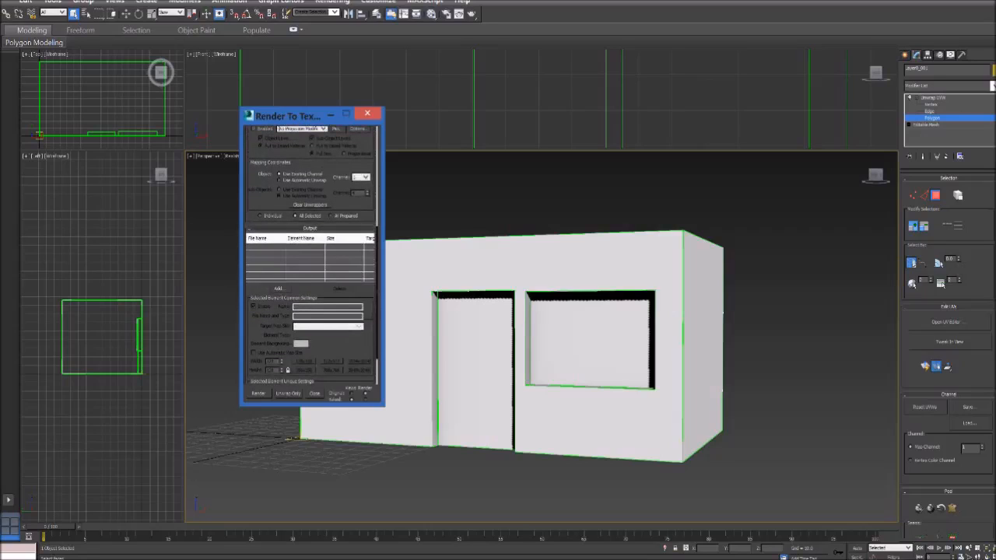
Add a DiffuseMap element to the texture output of the house
click(278, 288)
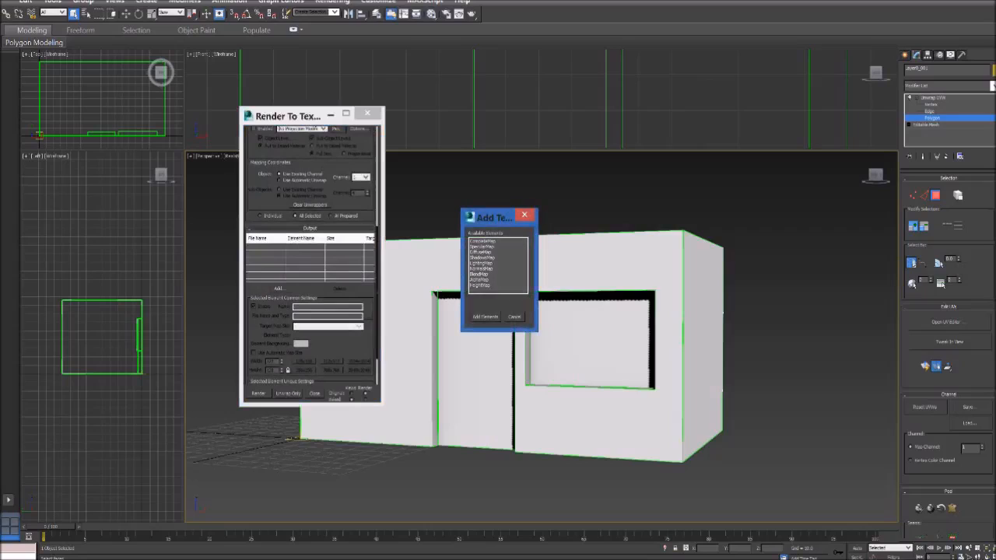
click(481, 252)
click(484, 316)
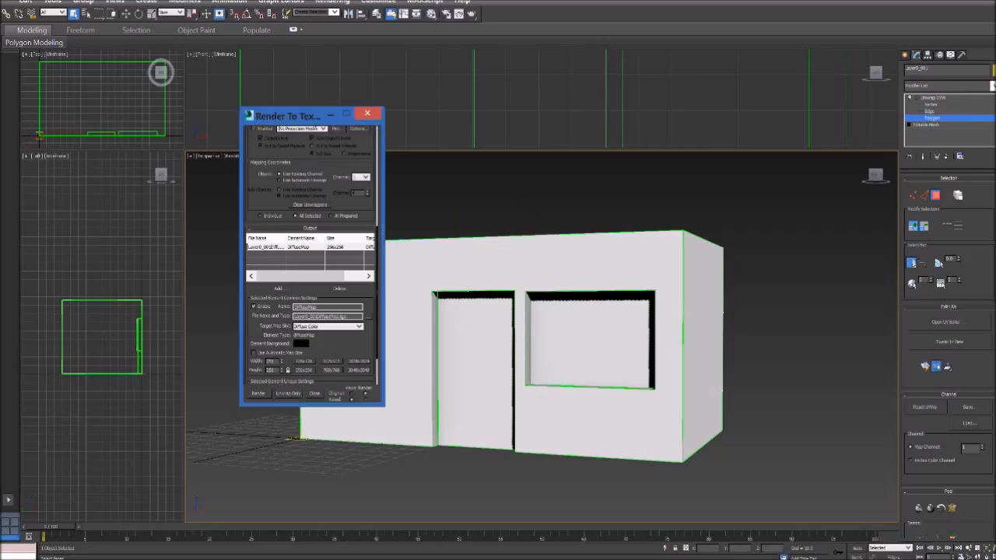
Set the DiffuseMap's output file to a PNG named basic_d on the desktop, accepting the PNG configuration as it is
click(366, 317)
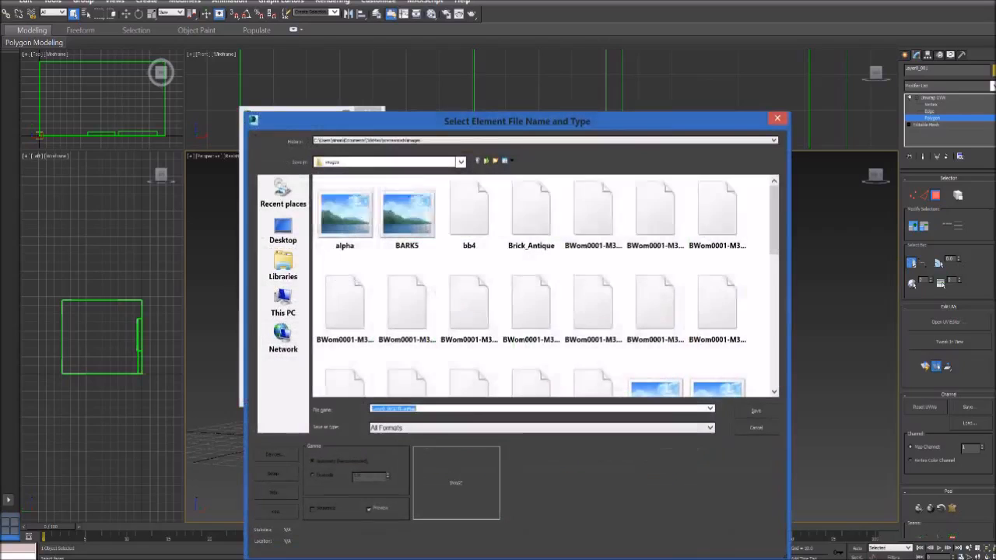
click(283, 230)
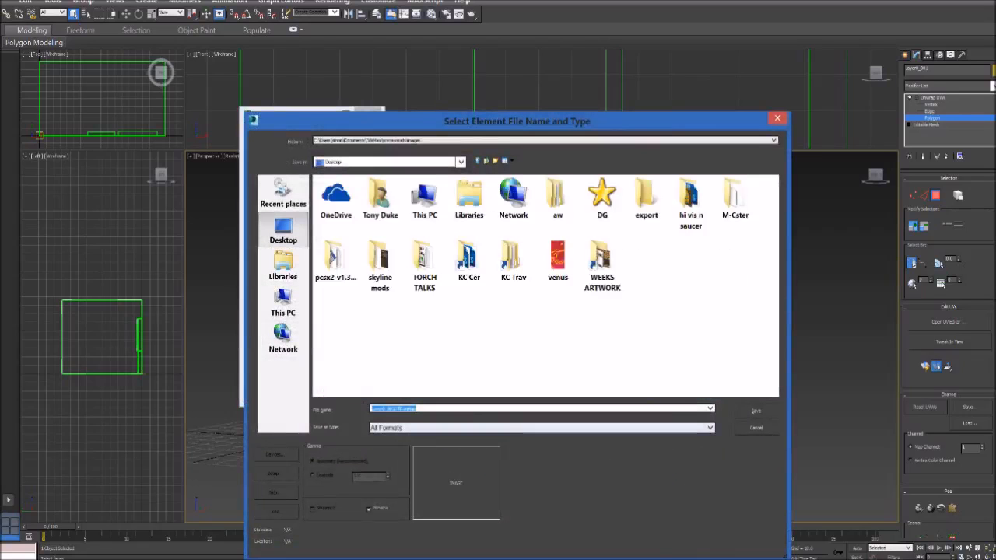
click(708, 427)
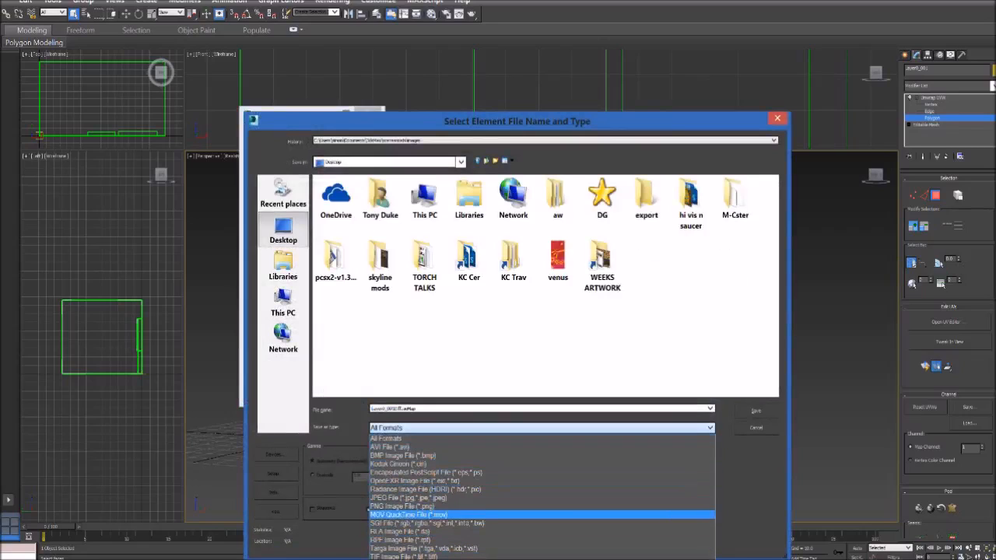
click(403, 507)
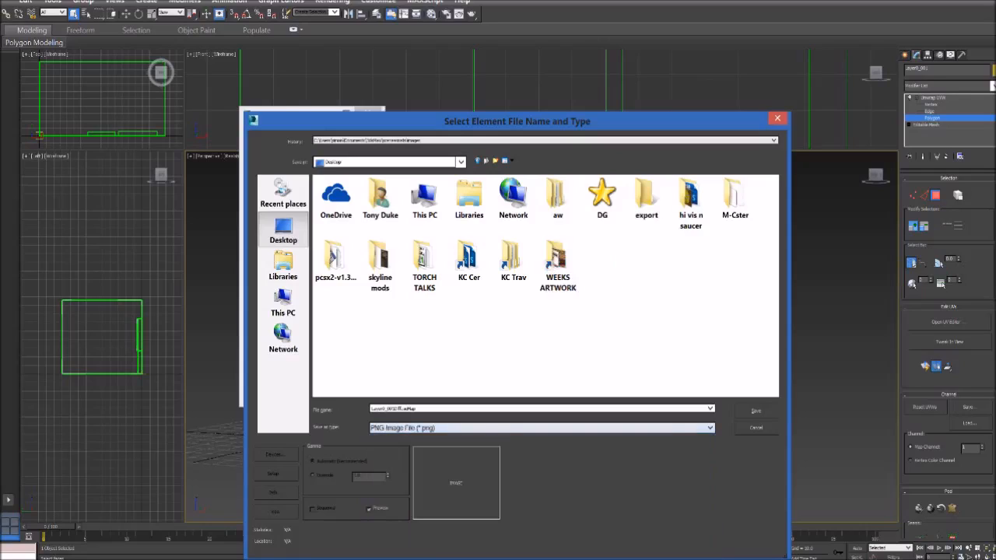
double_click(393, 409)
drag(381, 121, 576, 76)
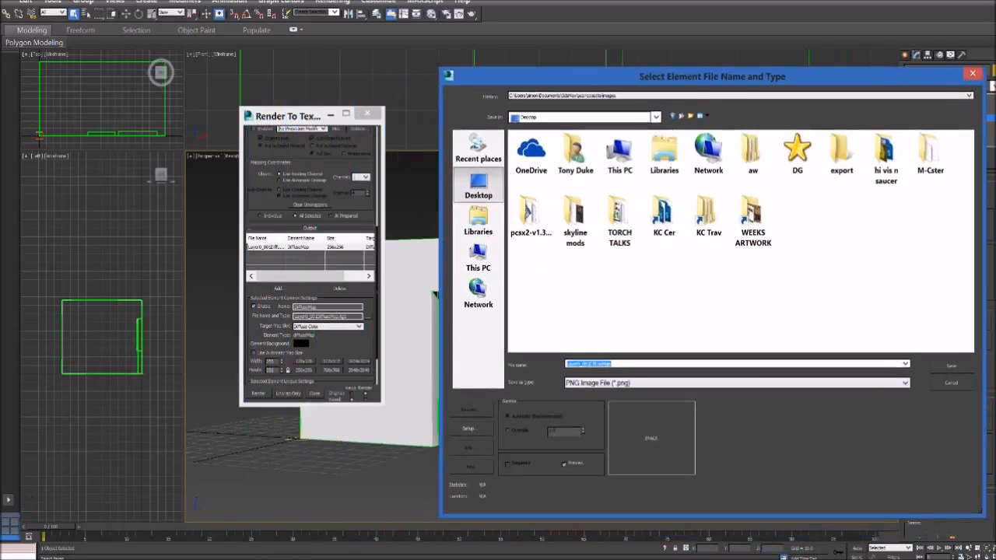
text(basic)
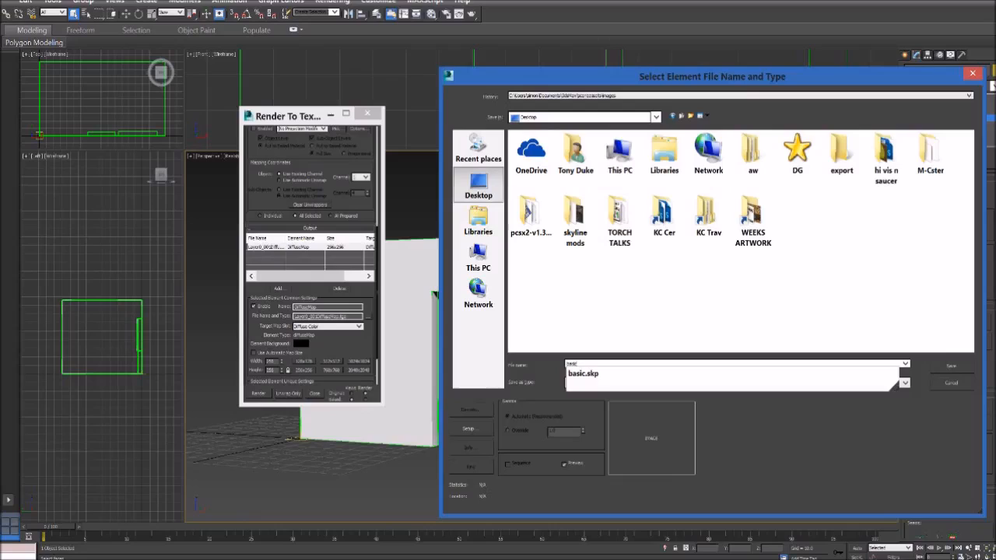
text(_d)
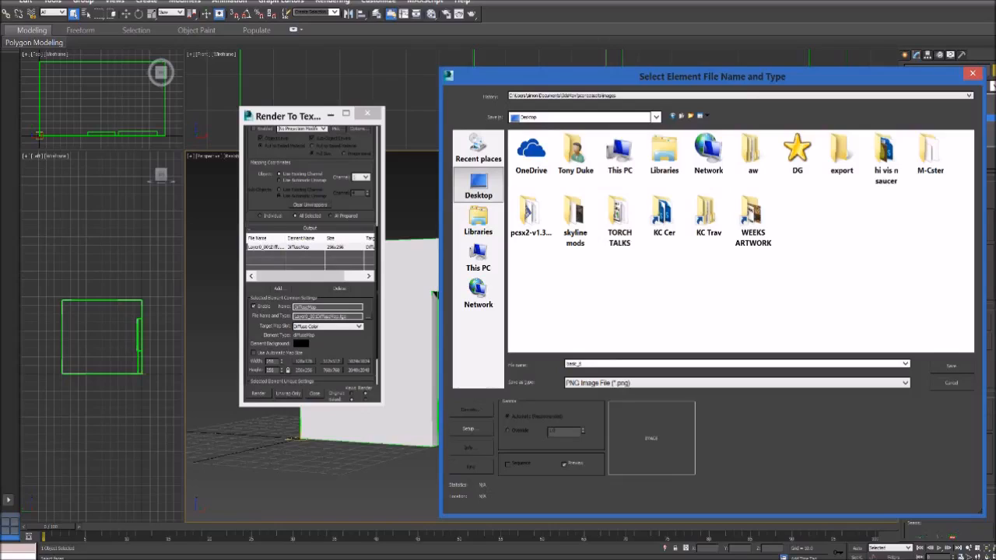
click(951, 366)
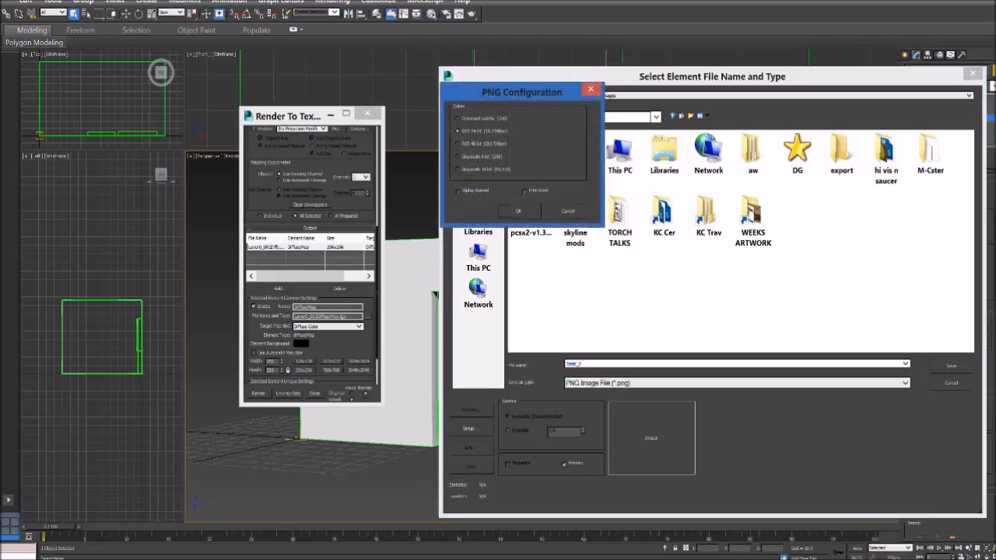
drag(521, 92, 430, 304)
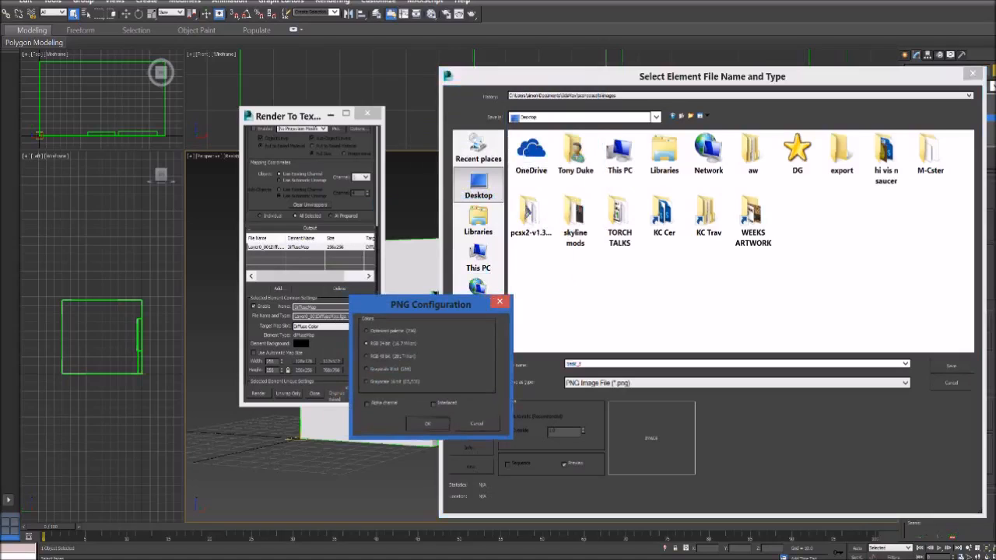
click(427, 423)
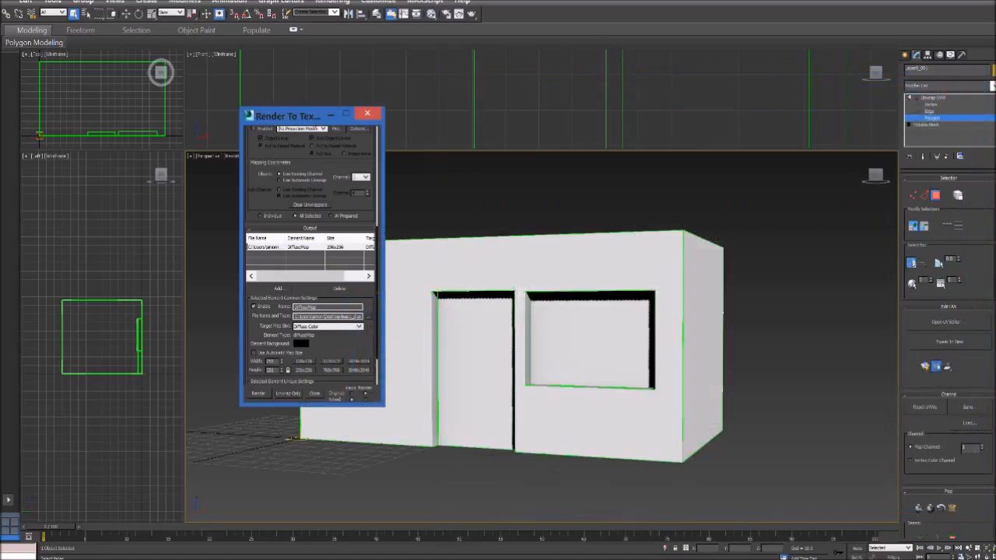
Enlarge the Render To Texture dialog and set the diffuse map's size to 1024 x 1024, leaving automatic map size off
drag(313, 406, 313, 423)
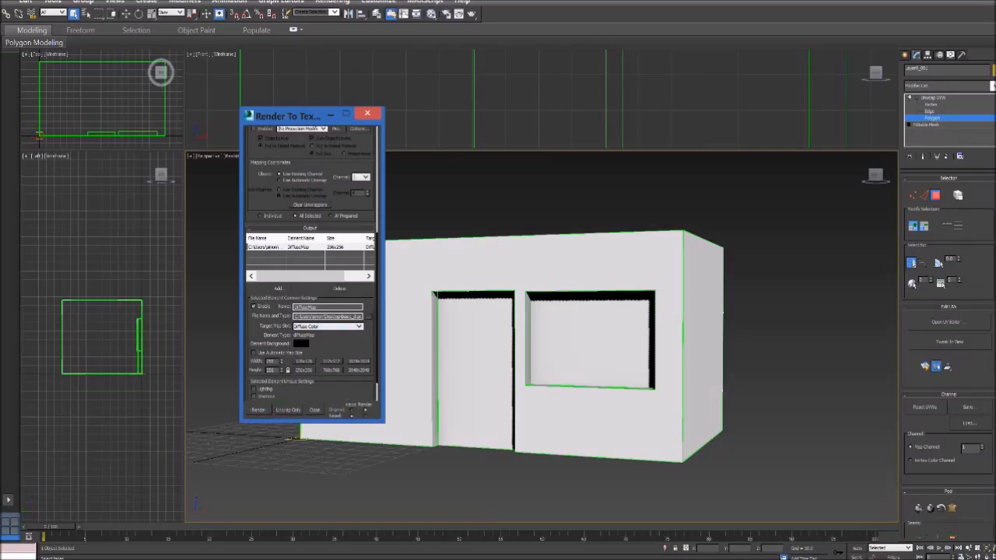
click(359, 326)
click(359, 326)
click(254, 353)
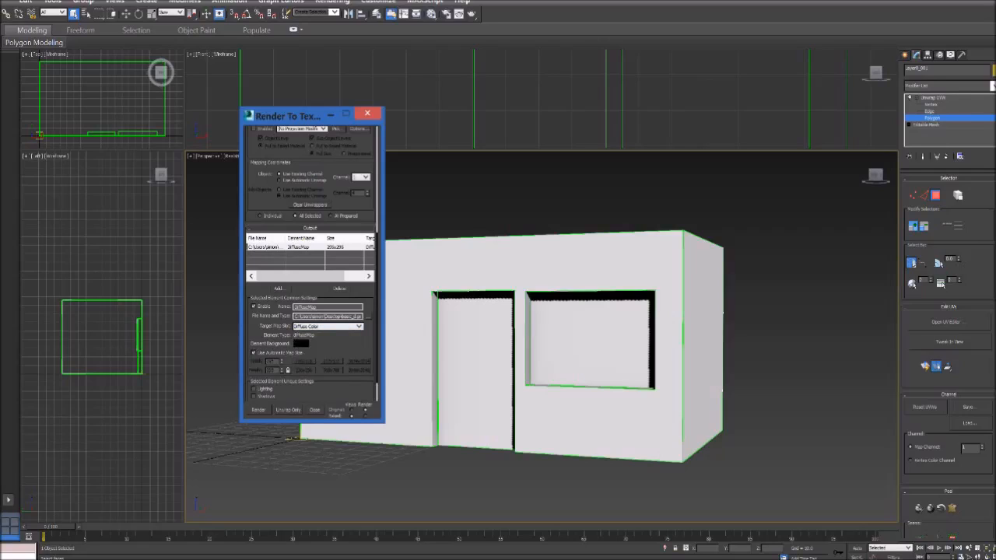
click(254, 353)
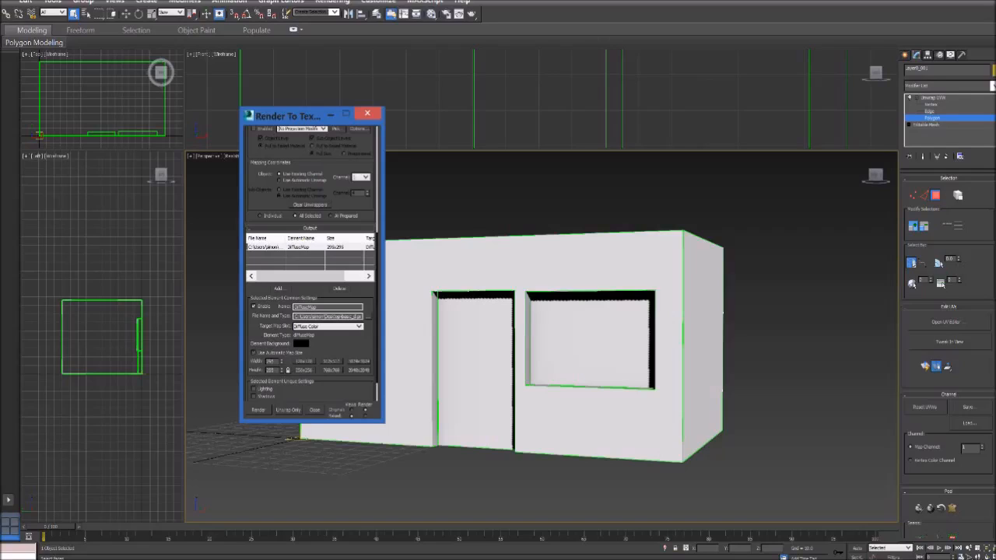
double_click(270, 361)
click(358, 360)
Review the Render To Texture settings, from the general and object settings to the mapping coordinates and output element
scroll(310, 264, down, 1)
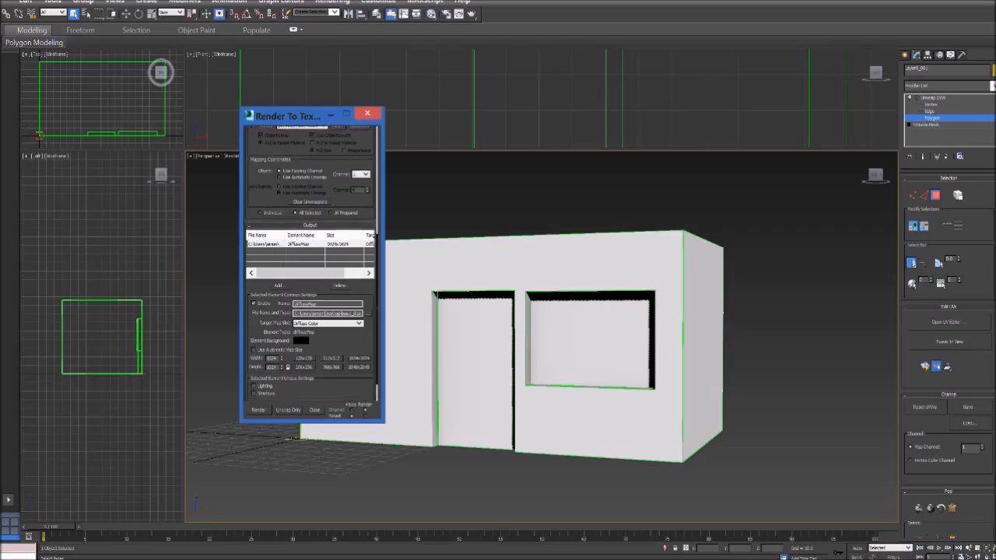
scroll(311, 260, down, 3)
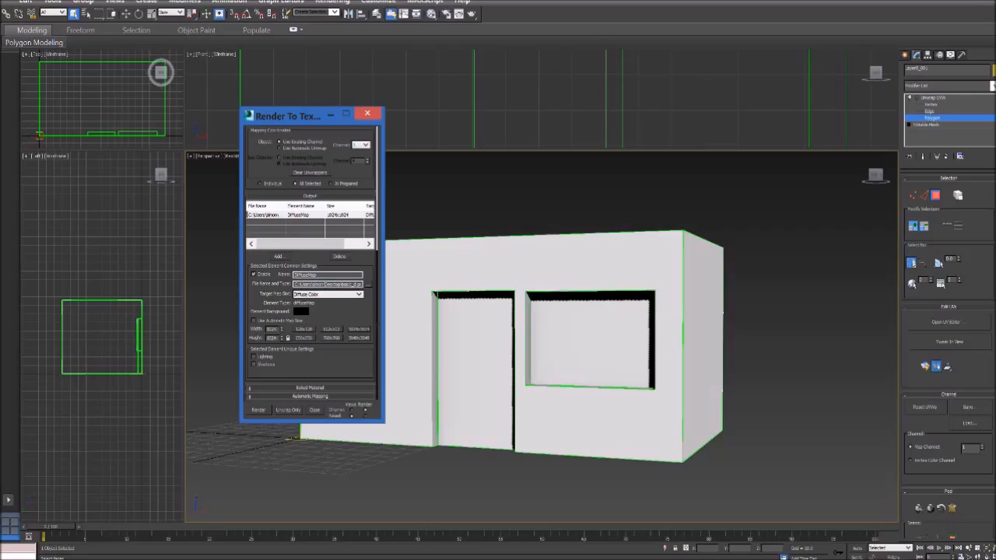
scroll(311, 264, up, 5)
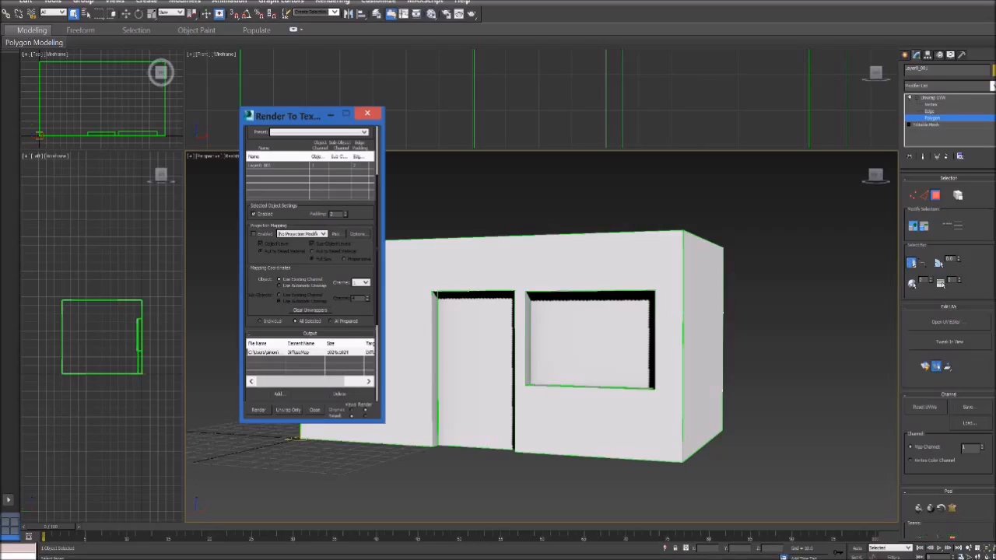
scroll(311, 307, up, 3)
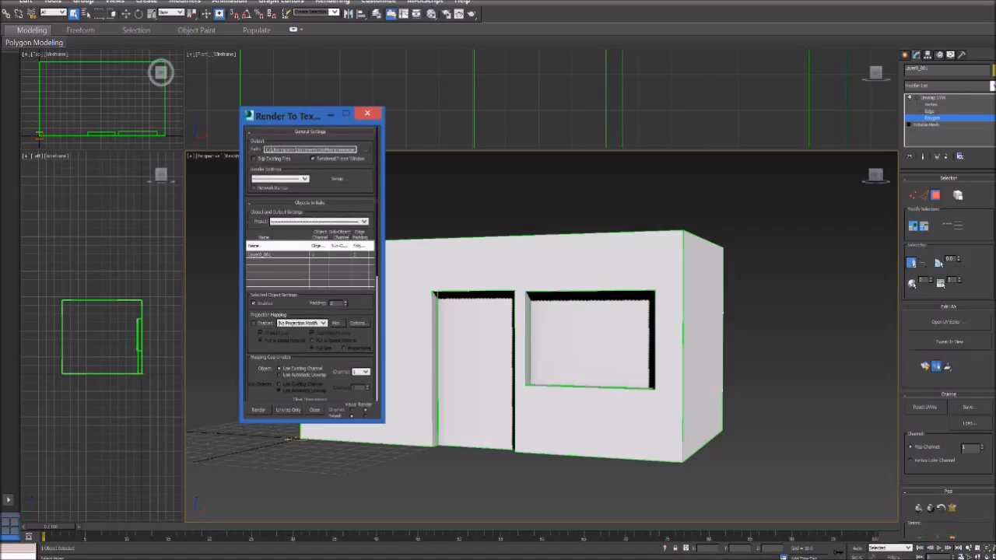
scroll(312, 307, down, 3)
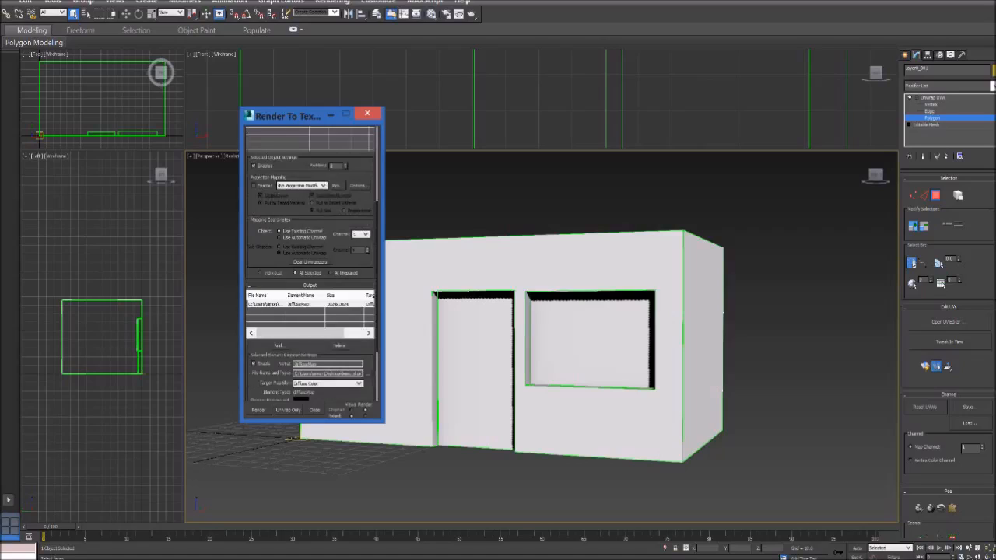
scroll(311, 307, up, 3)
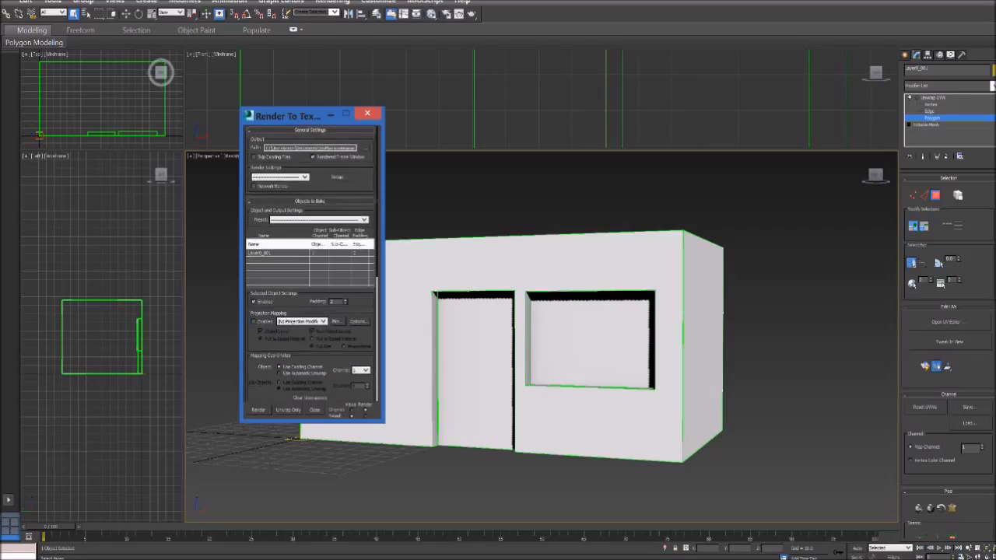
scroll(311, 264, down, 5)
scroll(311, 265, down, 1)
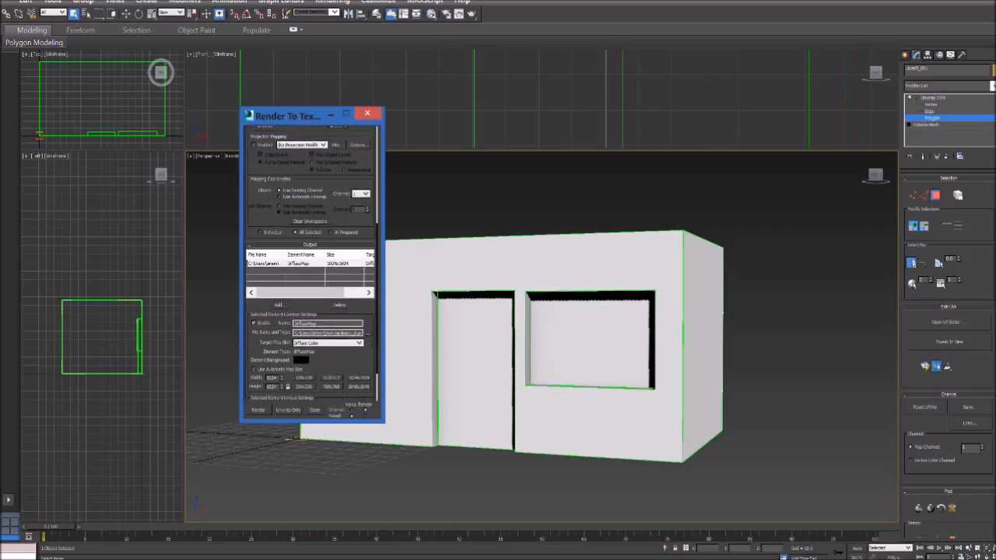
Render the house's diffuse map to texture and close the rendered frame and the Render To Texture dialog
click(258, 410)
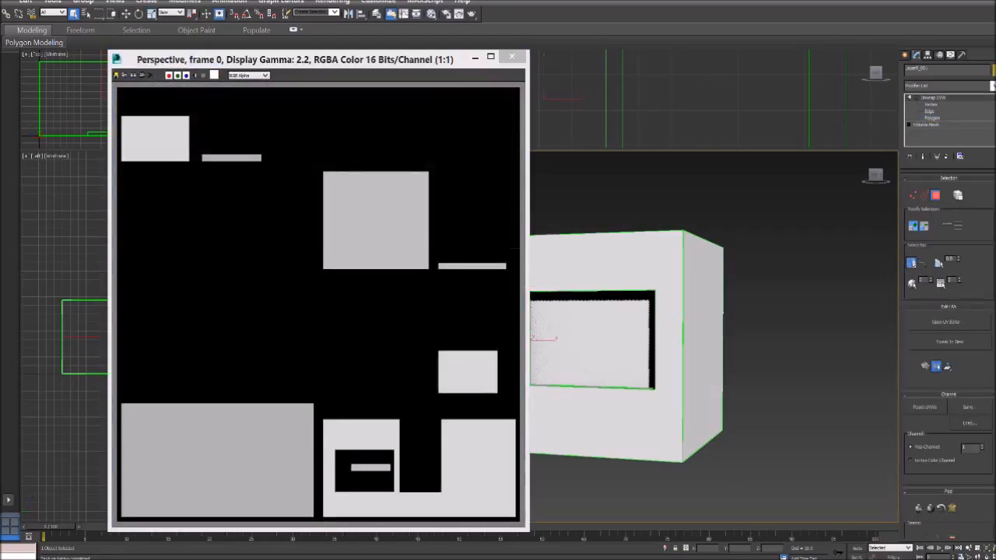
click(511, 56)
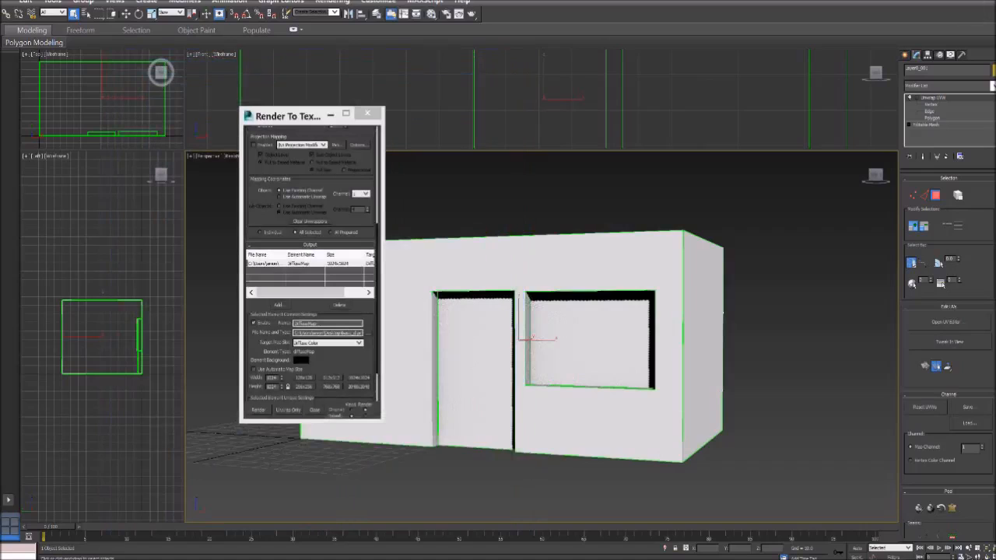
click(315, 410)
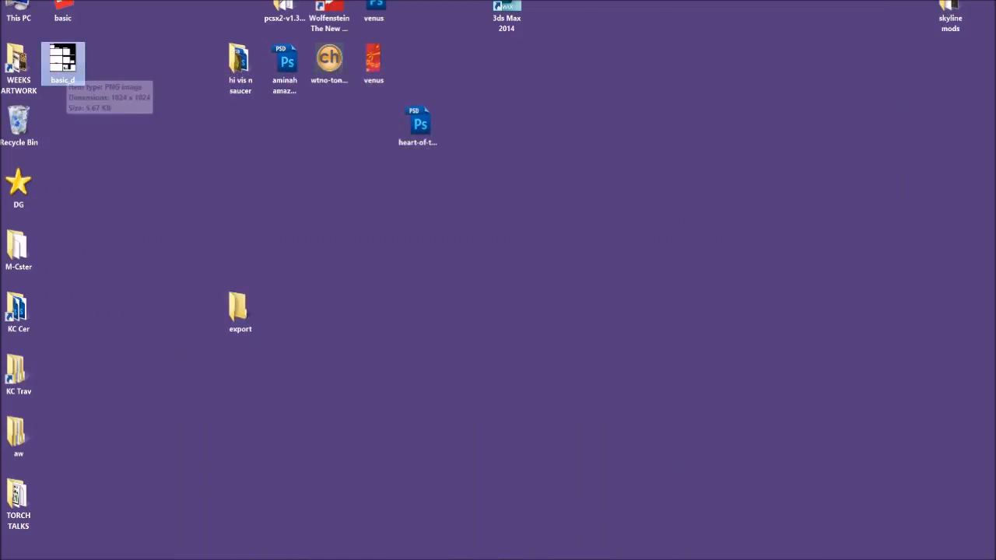
Open the basic_d image from the desktop in Windows Photo Viewer, enlarge it to examine the baked UV layout, and close it
double_click(62, 61)
drag(165, 166, 270, 35)
drag(396, 395, 757, 514)
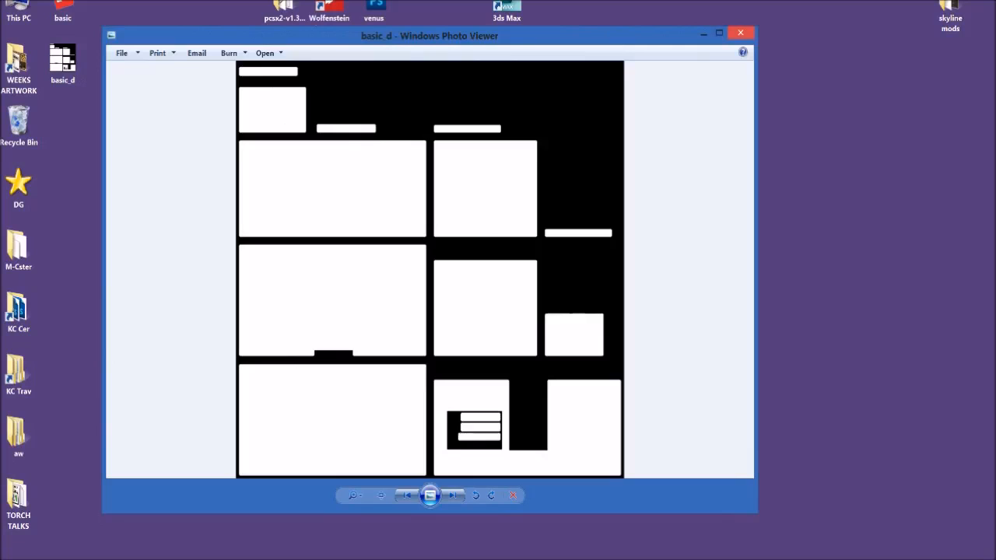
click(740, 33)
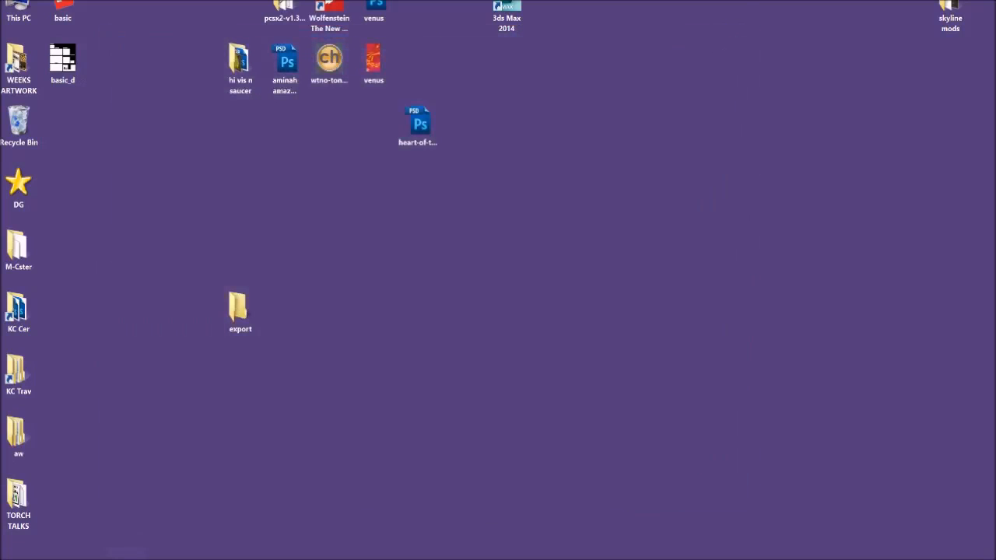
Switch to Photoshop, close the untitled sketch without saving and bring in the basic_d image from the desktop
click(126, 556)
click(293, 91)
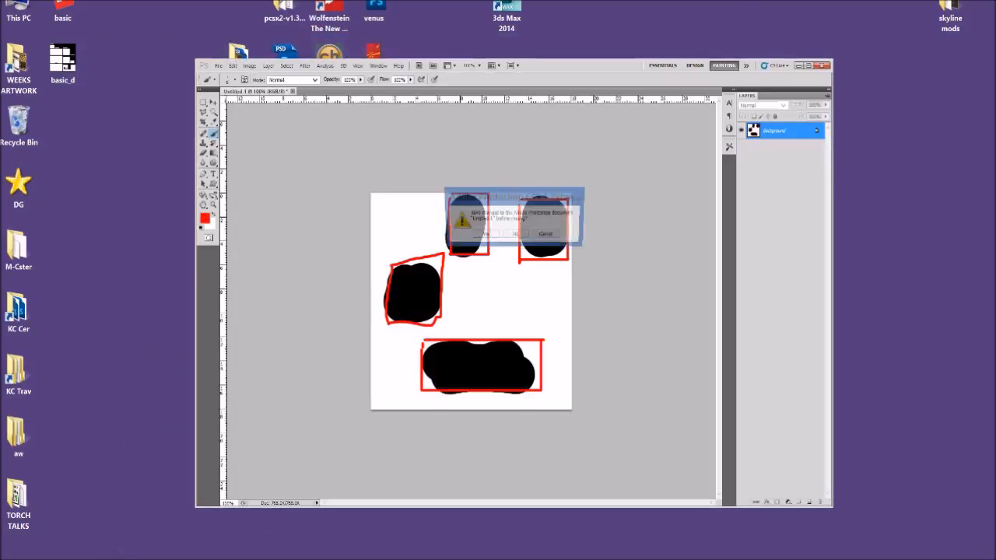
click(515, 233)
drag(62, 62, 441, 280)
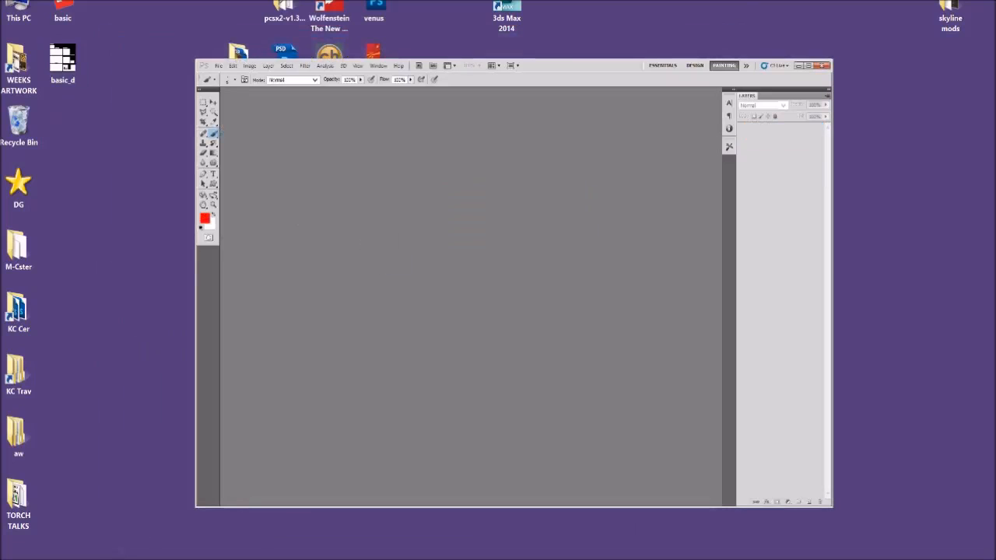
mouse_move(474, 322)
ctrl+mouse_down()
mouse_move(556, 330)
mouse_move(515, 329)
mouse_move(543, 316)
ctrl+mouse_up()
key(ctrl+z)
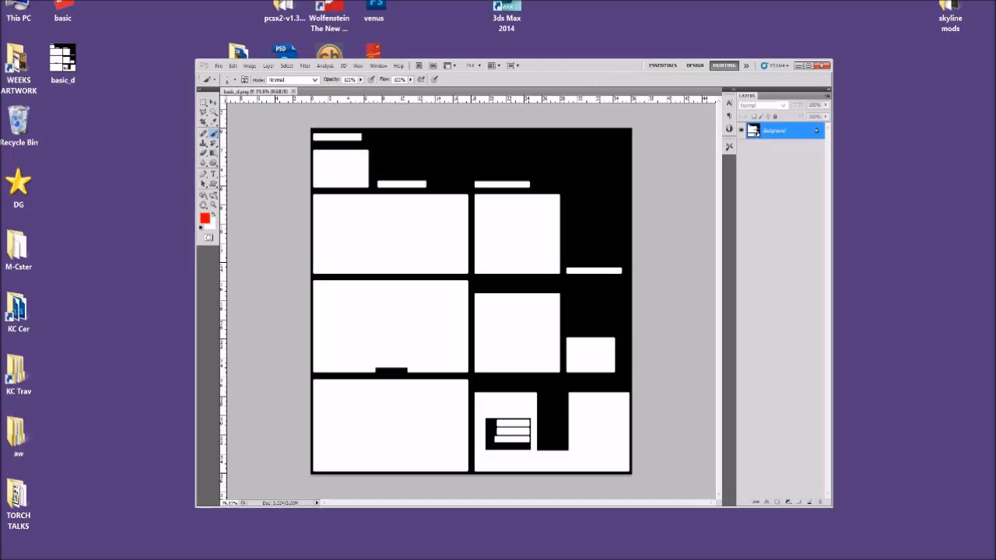
click(214, 153)
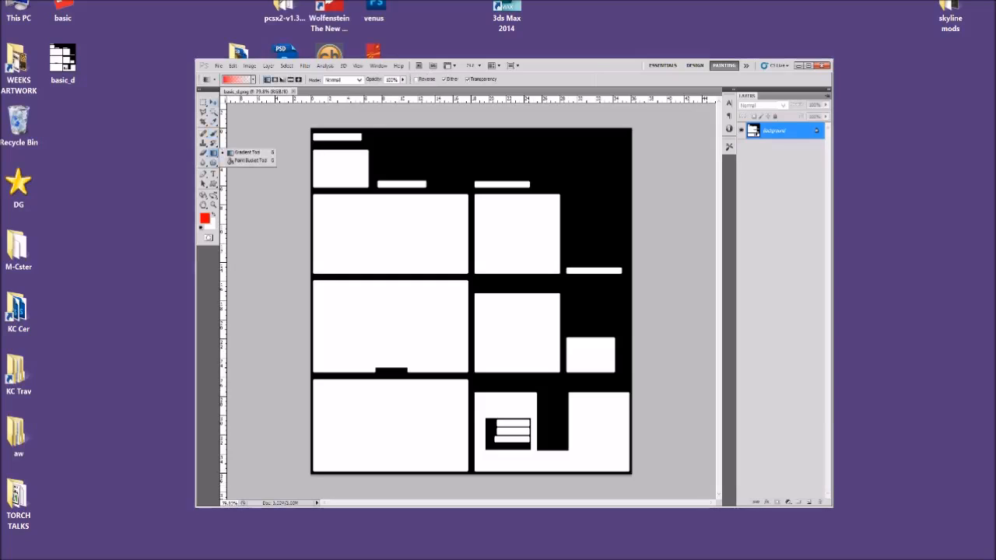
Activate the Magic Wand tool and convert the locked Background into the editable layer Layer 0
click(213, 111)
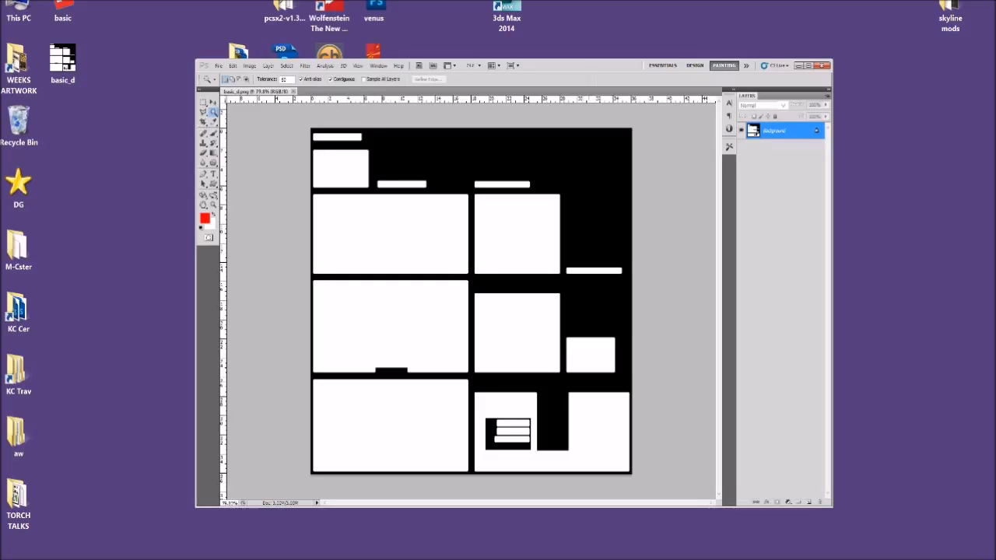
double_click(775, 131)
key(Return)
Set the foreground colour to a muted brick red with RGB values 137, 55, 55
click(204, 218)
click(789, 256)
mouse_move(789, 256)
mouse_down()
mouse_move(786, 289)
mouse_move(752, 288)
mouse_up()
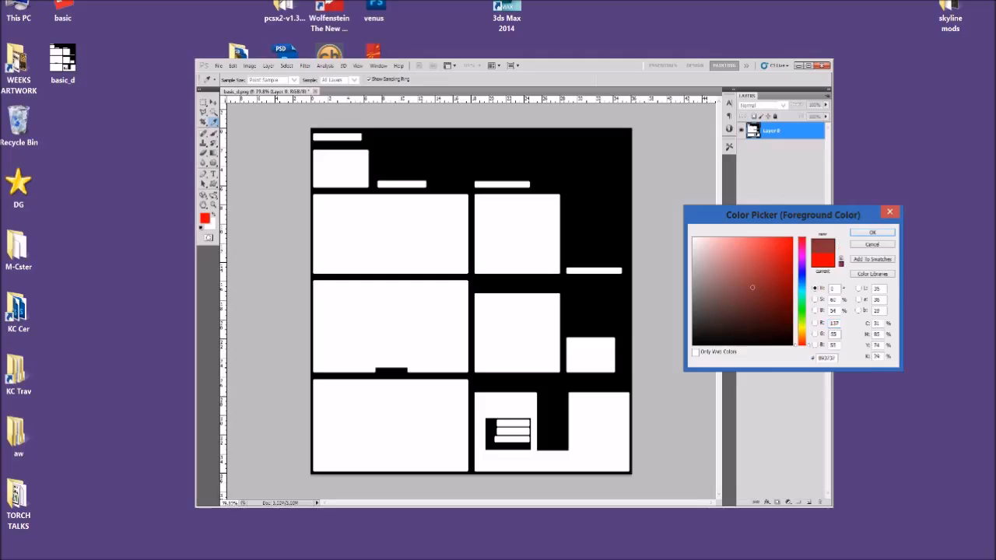
click(871, 232)
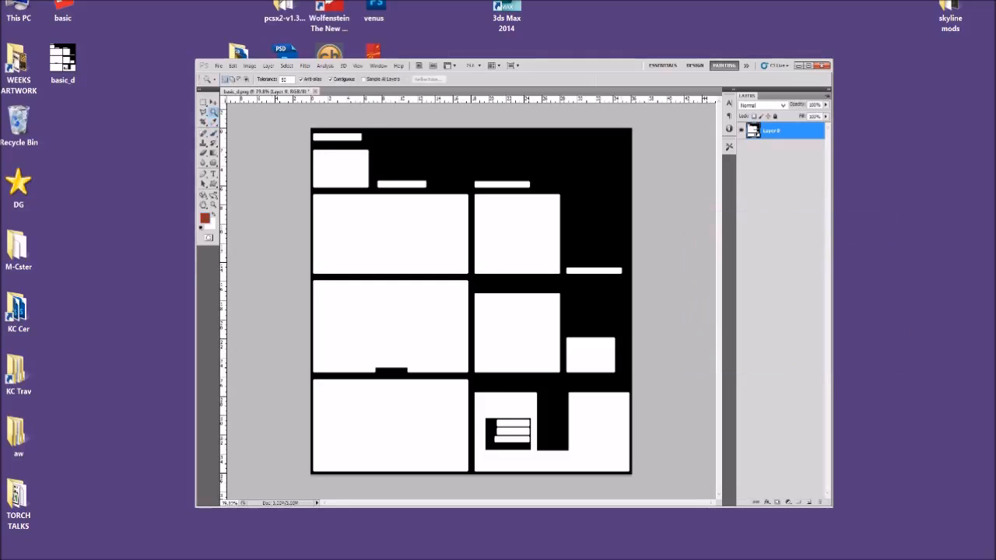
Select the front-wall UV island with the Magic Wand and copy it to a new layer, undoing a trial move of it
click(595, 433)
key(ctrl+j)
key(v)
drag(595, 433, 536, 190)
key(ctrl+z)
key(w)
click(535, 233)
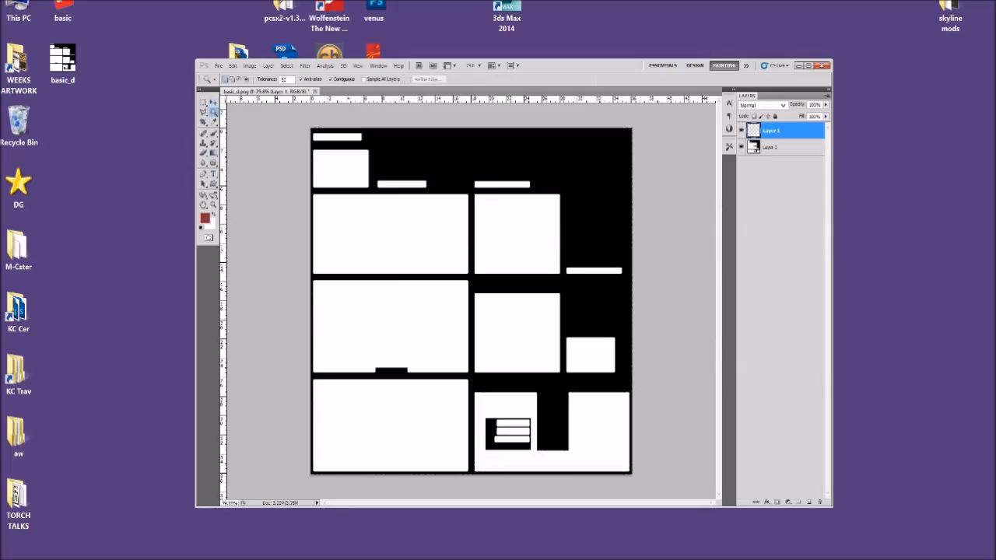
Rename the new front-wall layer as Facing, leaving its Layer Style settings unchanged
double_click(798, 130)
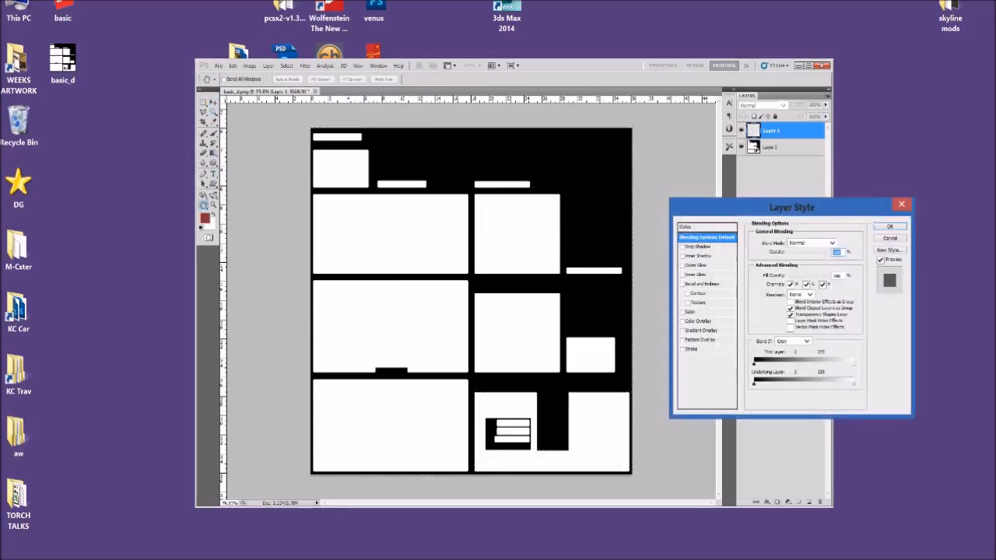
key(Escape)
double_click(771, 130)
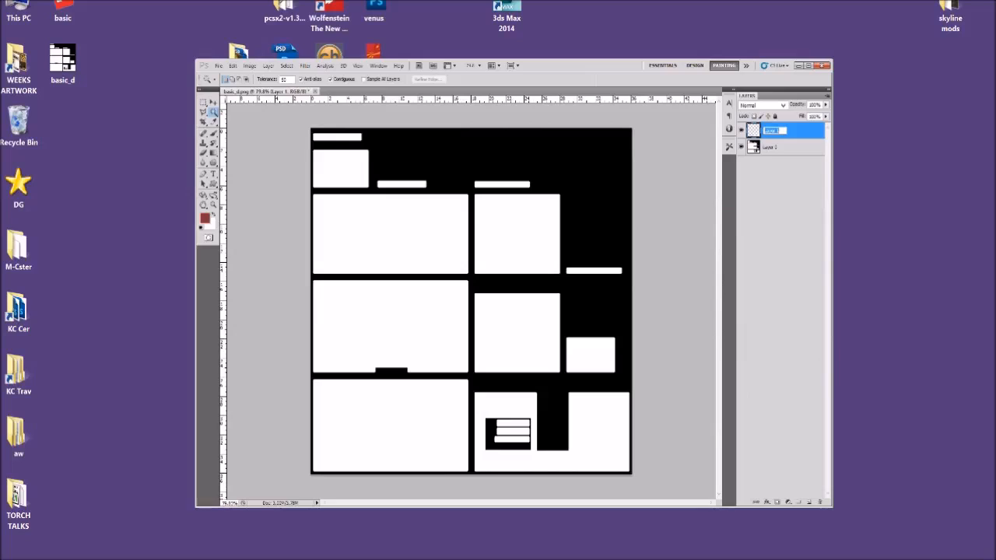
text(fa)
key(Return)
Fill the front-wall island with the brick-red foreground colour using the Paint Bucket tool
click(213, 153)
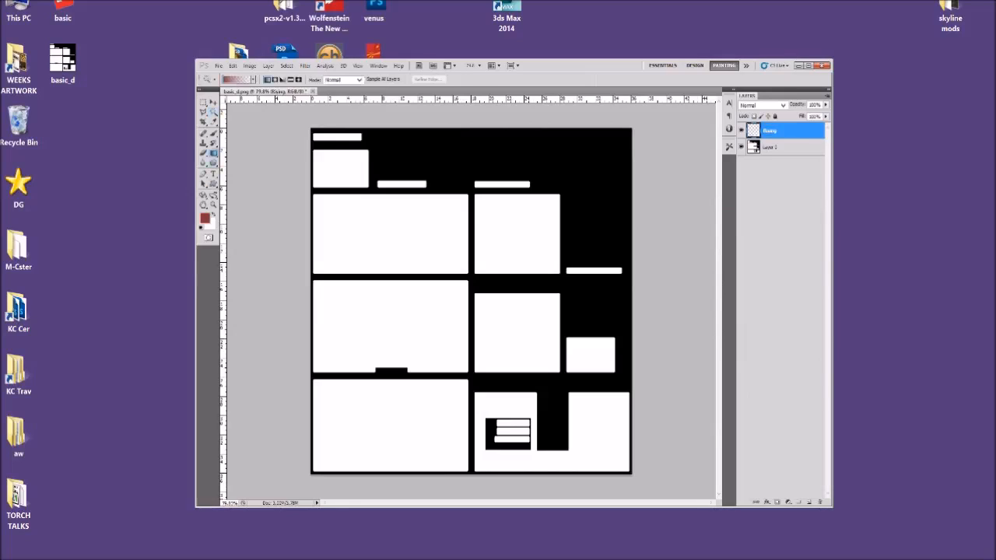
click(247, 161)
click(593, 438)
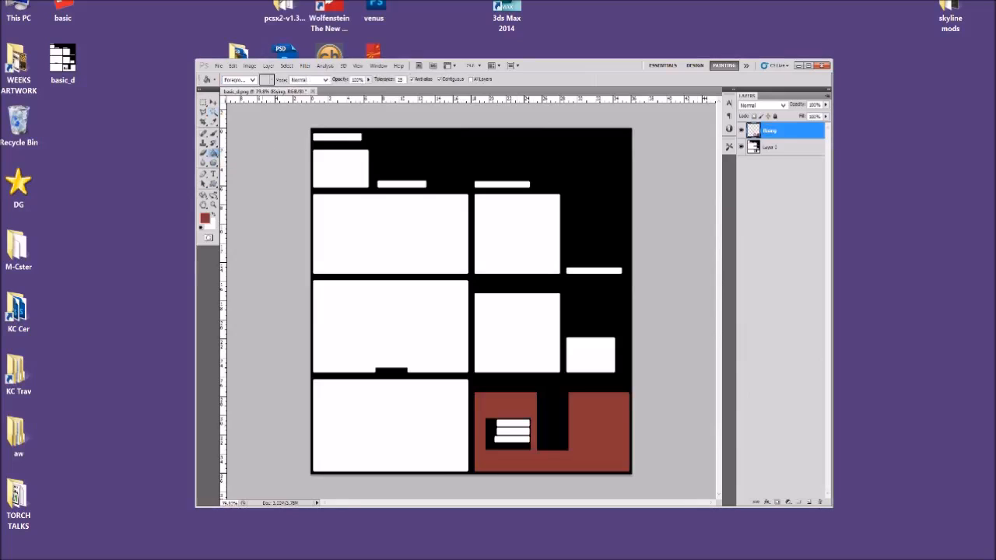
Pick a darker red and scribble brush strokes over the red front wall, beside and below its door and window openings
key(b)
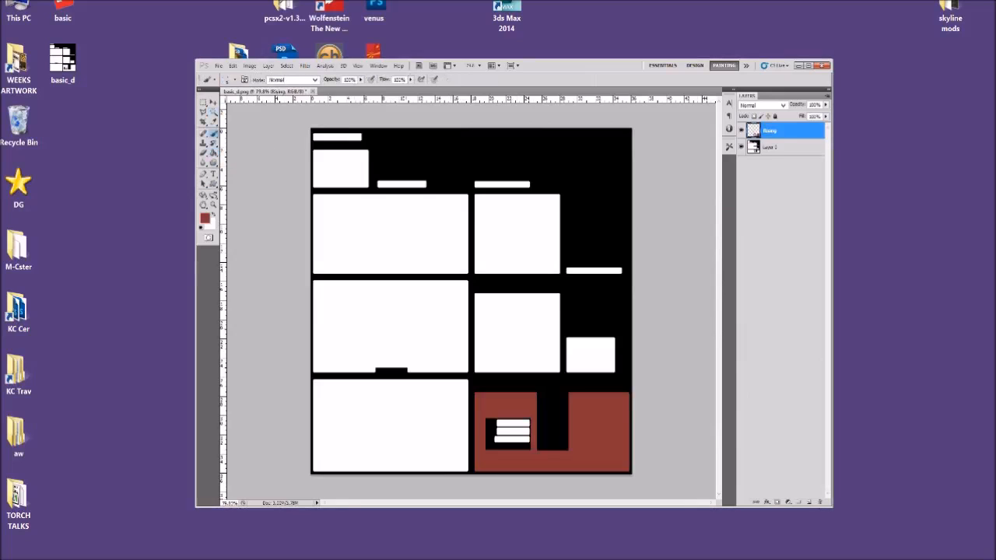
key(i)
click(205, 218)
drag(727, 302, 753, 307)
key(Return)
key(b)
mouse_move(585, 403)
mouse_down()
mouse_move(610, 408)
mouse_move(592, 415)
mouse_move(619, 449)
mouse_up()
drag(556, 459, 506, 462)
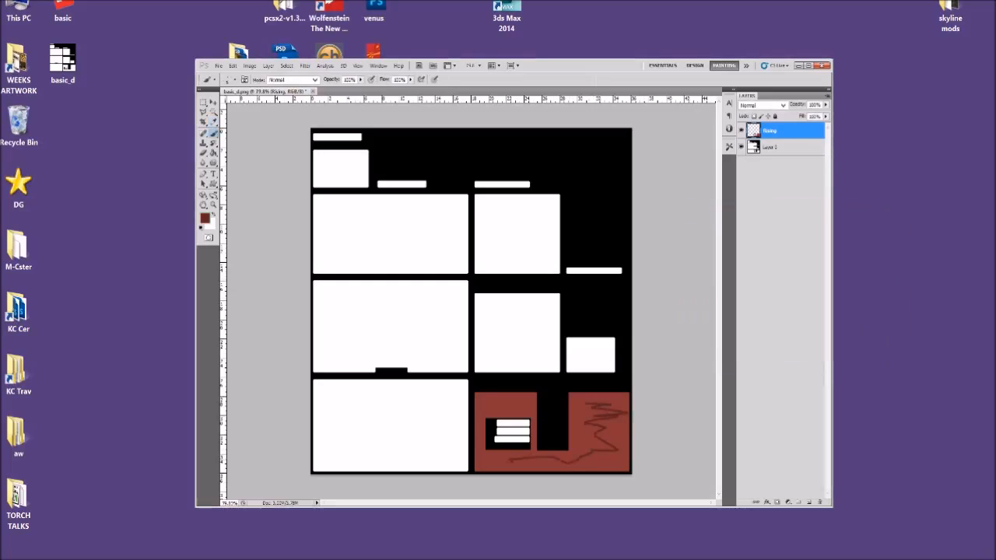
mouse_move(491, 412)
mouse_down()
mouse_move(515, 408)
mouse_move(488, 404)
mouse_move(532, 408)
mouse_up()
Select Layer 0 and brush dark red strokes over three narrow UV strips, undoing a trial outline on a square island
click(778, 147)
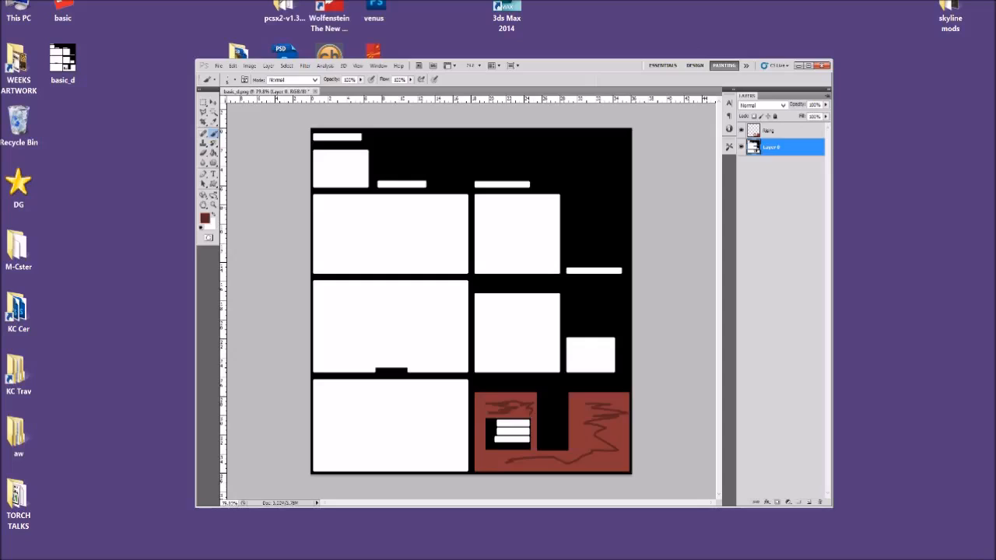
mouse_move(498, 288)
mouse_down()
mouse_move(529, 370)
mouse_move(534, 304)
mouse_move(511, 308)
mouse_up()
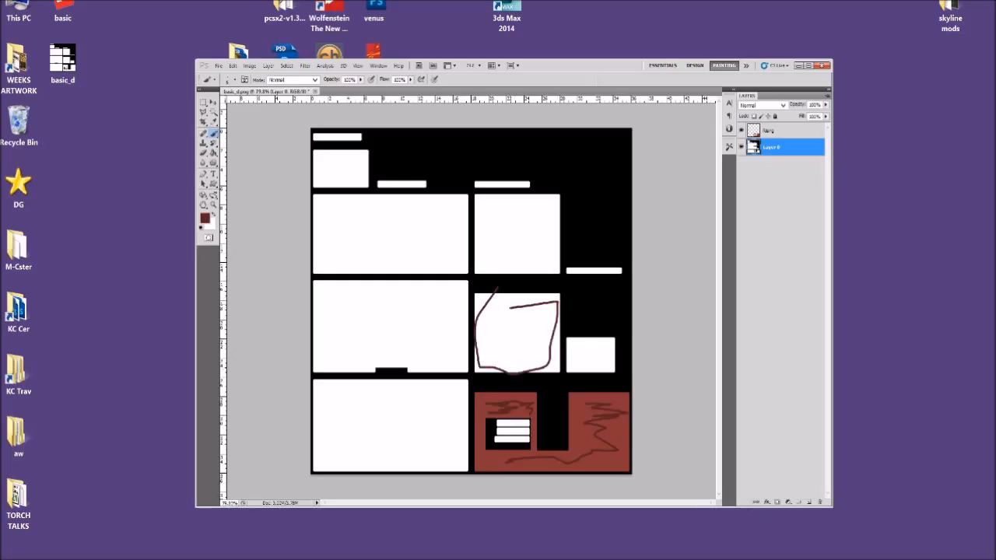
key(ctrl+z)
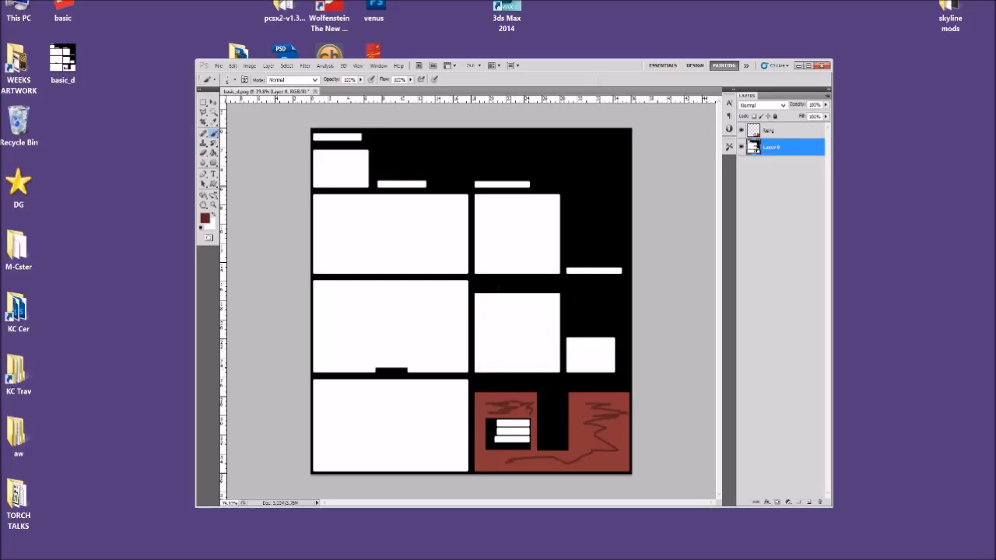
mouse_move(402, 183)
mouse_down()
mouse_move(387, 188)
mouse_move(415, 182)
mouse_move(400, 185)
mouse_up()
mouse_move(478, 185)
mouse_down()
mouse_move(516, 185)
mouse_move(490, 185)
mouse_up()
mouse_move(602, 270)
mouse_down()
mouse_move(565, 269)
mouse_move(596, 270)
mouse_up()
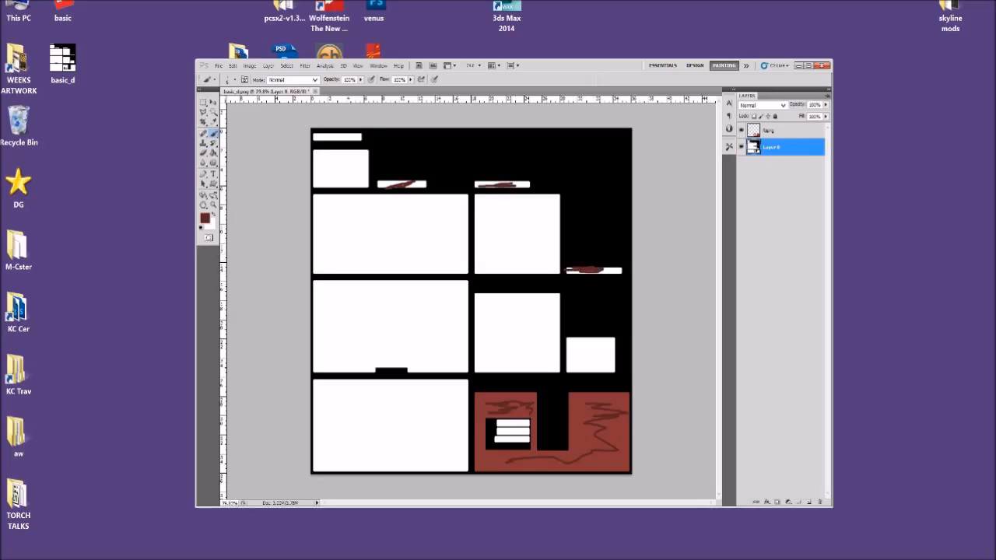
Scribble a dark red oval on the large island with the bottom notch and handwrite "Roof?" on the island below it
mouse_move(378, 352)
mouse_down()
mouse_move(405, 326)
mouse_move(380, 337)
mouse_move(428, 342)
mouse_move(373, 313)
mouse_move(399, 343)
mouse_move(421, 322)
mouse_move(358, 324)
mouse_move(350, 312)
mouse_move(393, 308)
mouse_up()
key(ctrl+z)
mouse_move(353, 448)
mouse_down()
mouse_move(448, 427)
mouse_move(454, 444)
mouse_up()
click(446, 459)
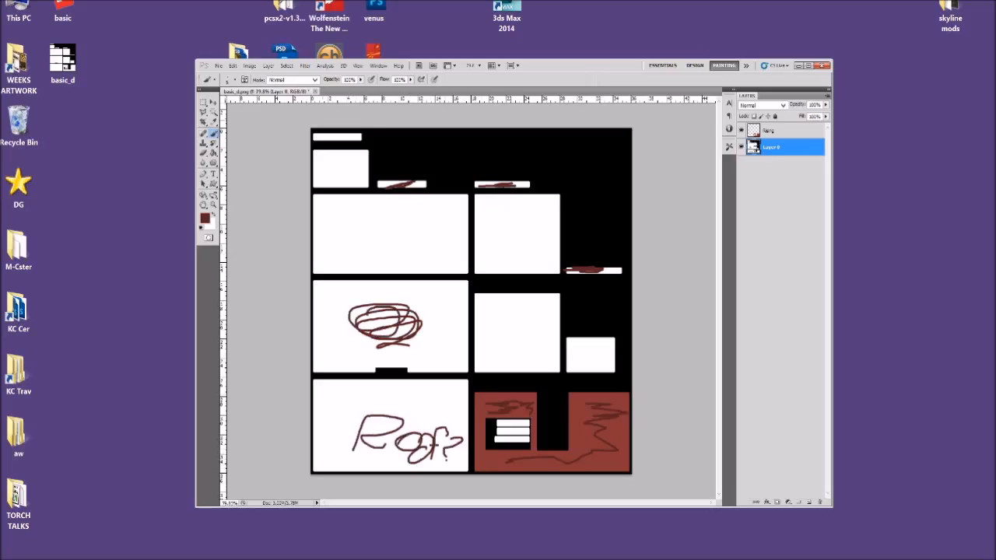
Merge the visible layers into one and save the painted texture as basic_d.png
key(ctrl+shift+e)
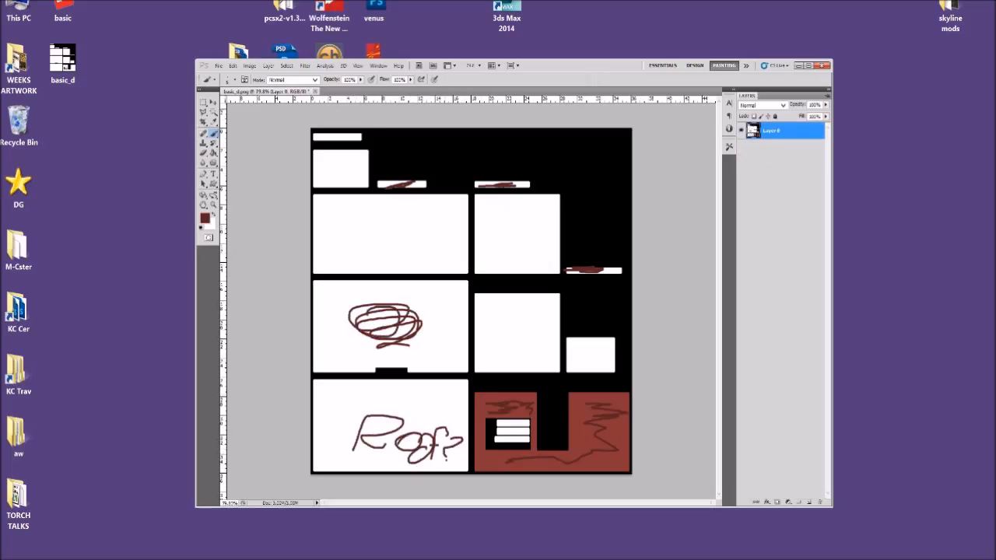
key(ctrl+s)
Switch to 3ds Max and orbit around the house to examine how the painted texture maps onto its walls and roof
click(799, 66)
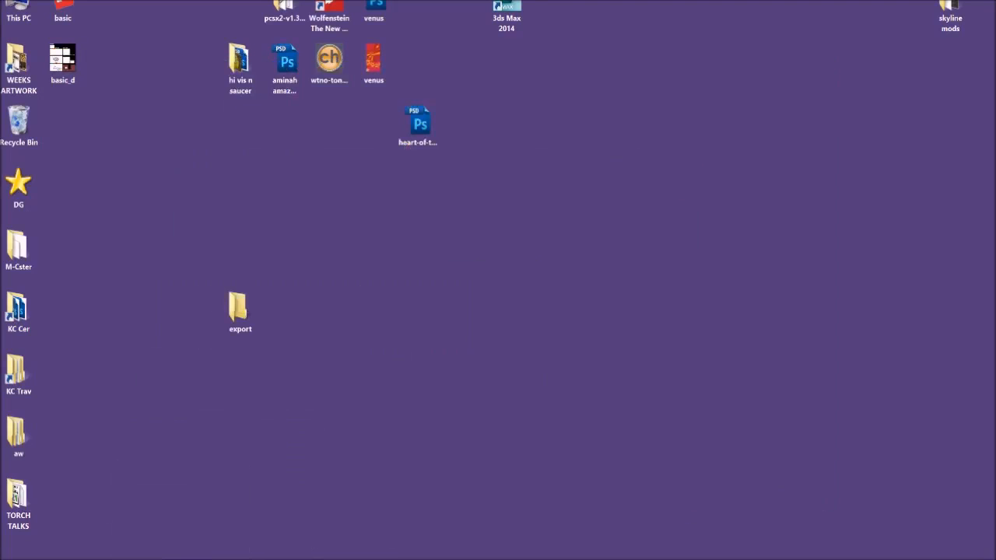
click(308, 559)
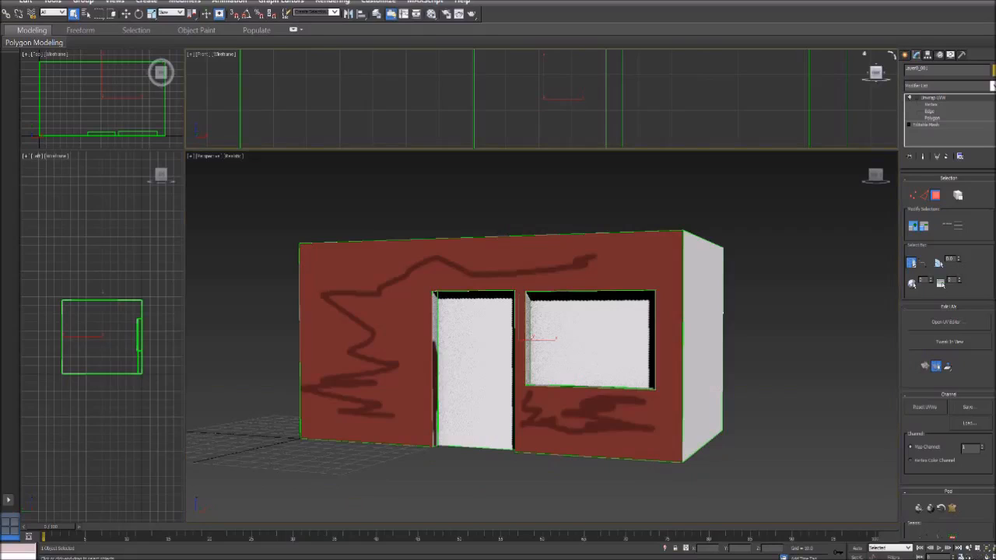
click(863, 54)
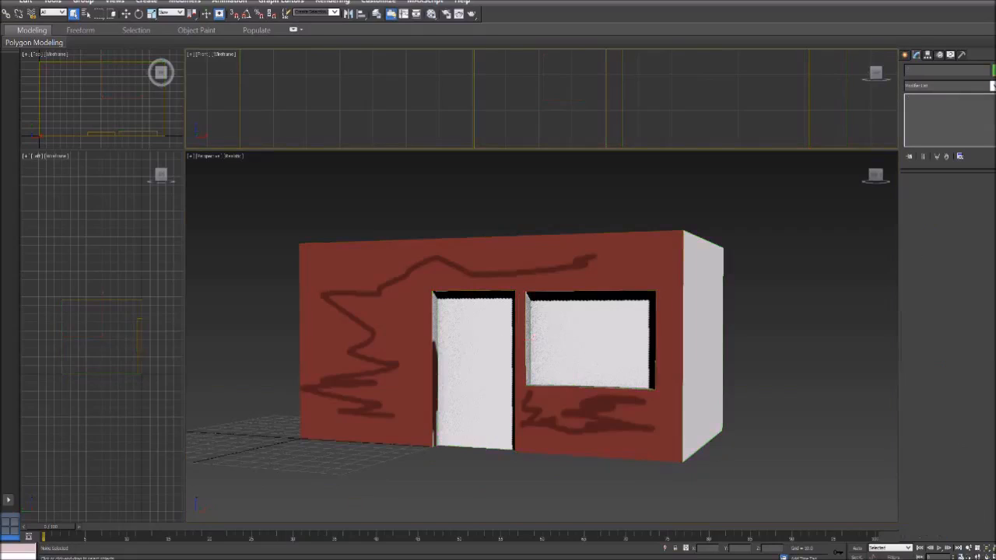
click(622, 261)
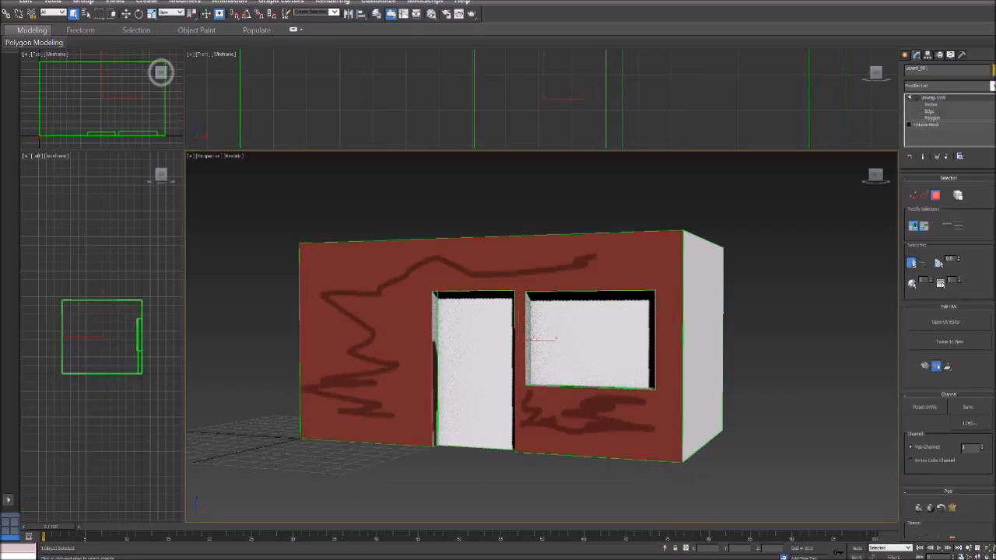
click(809, 210)
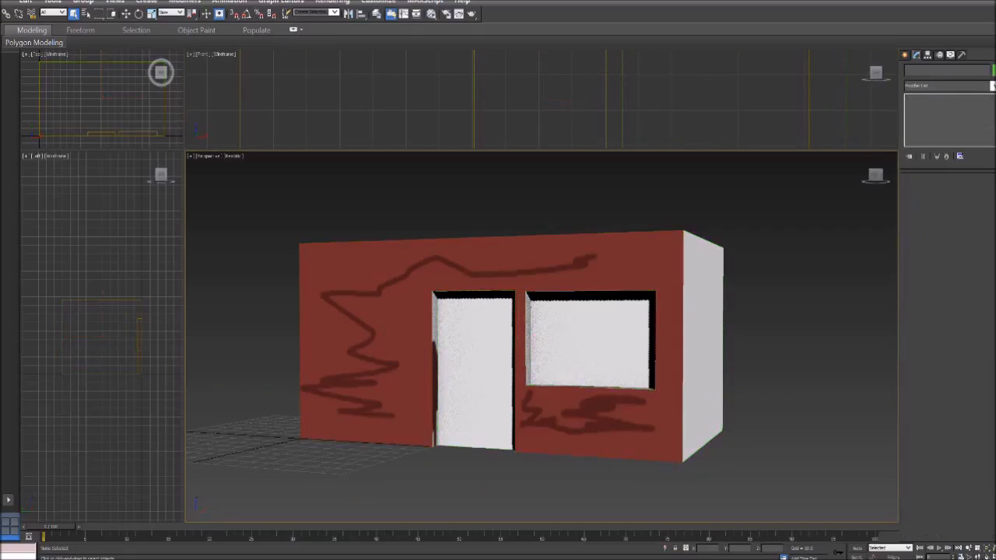
click(622, 264)
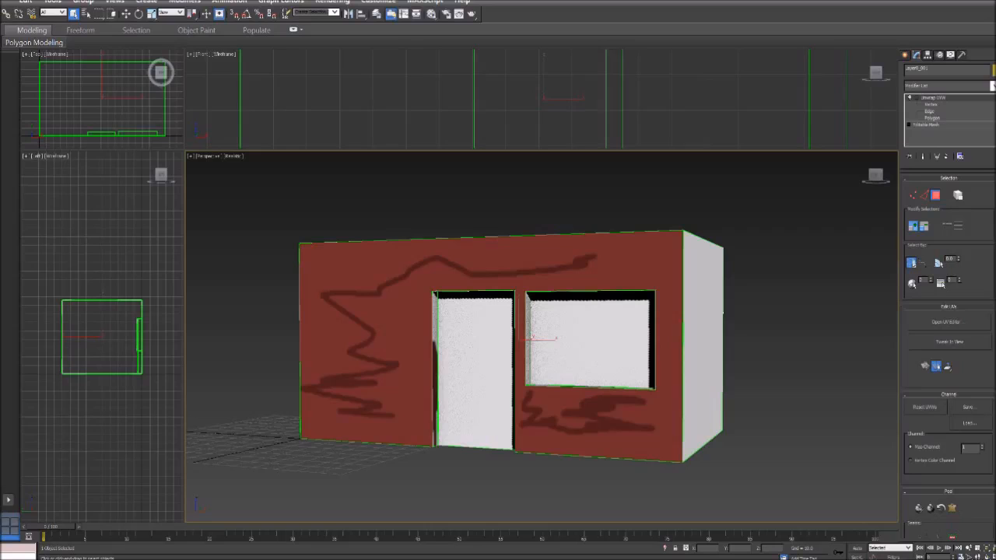
drag(875, 175, 987, 237)
click(863, 156)
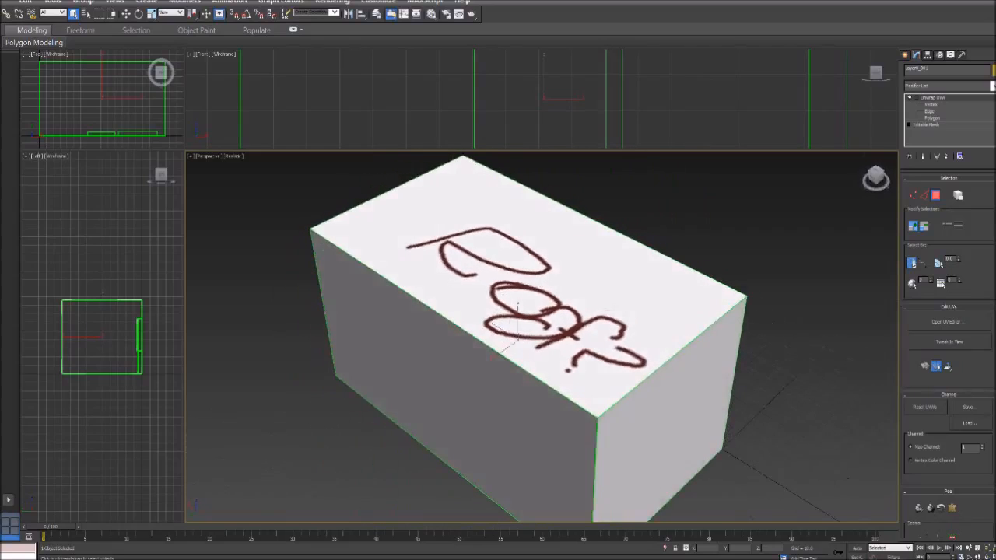
drag(875, 177, 778, 156)
middle_drag(467, 342, 638, 255)
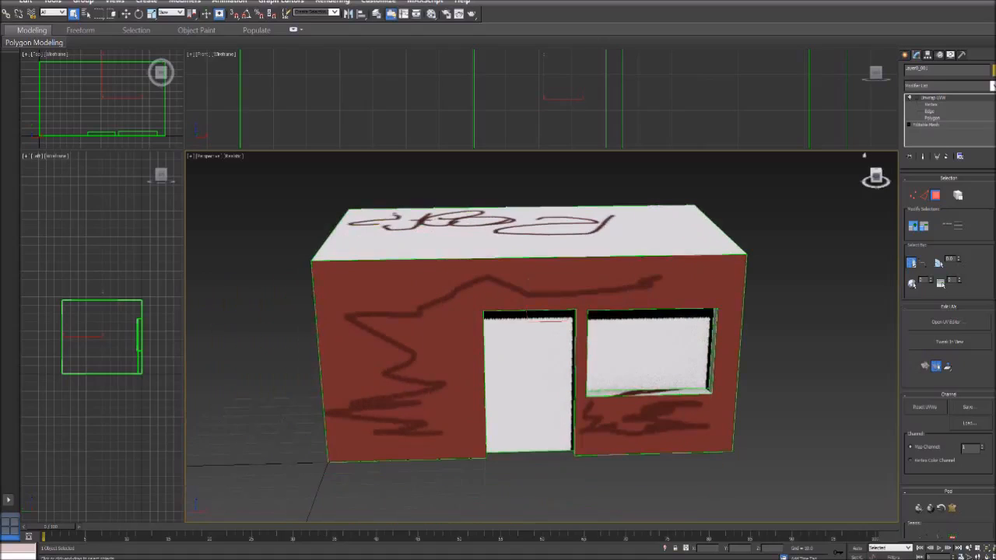
mouse_move(876, 178)
mouse_down()
mouse_move(842, 156)
mouse_move(867, 154)
mouse_move(873, 170)
mouse_up()
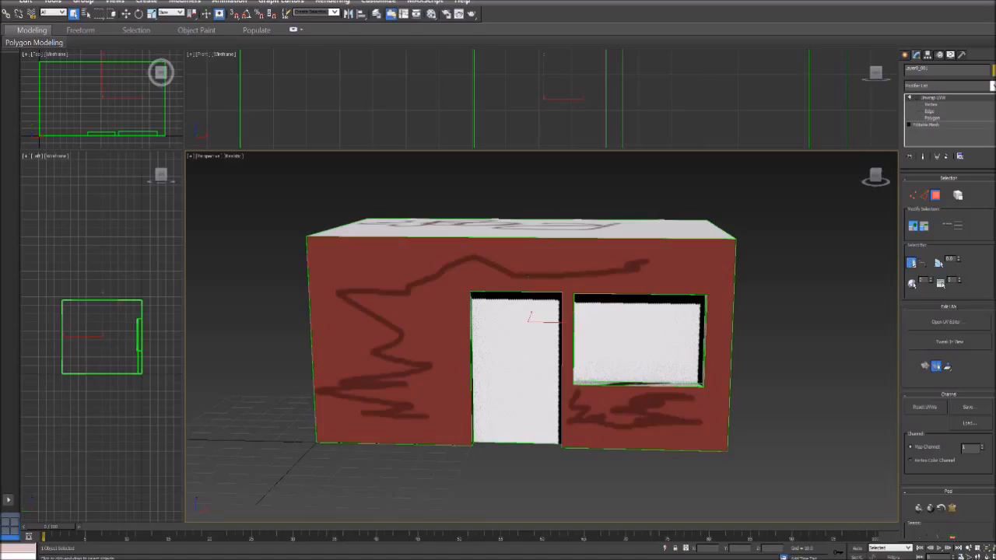
drag(876, 176, 723, 180)
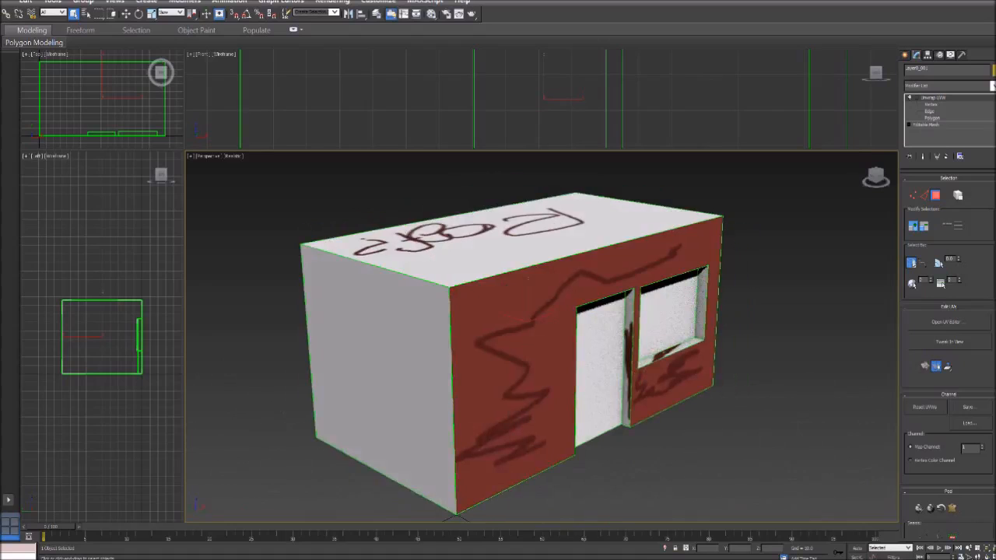
Review the painted layout in Photoshop, return to 3ds Max and open the UV Editor at the Unwrap UVW modifier's Polygon level
key(alt+Tab)
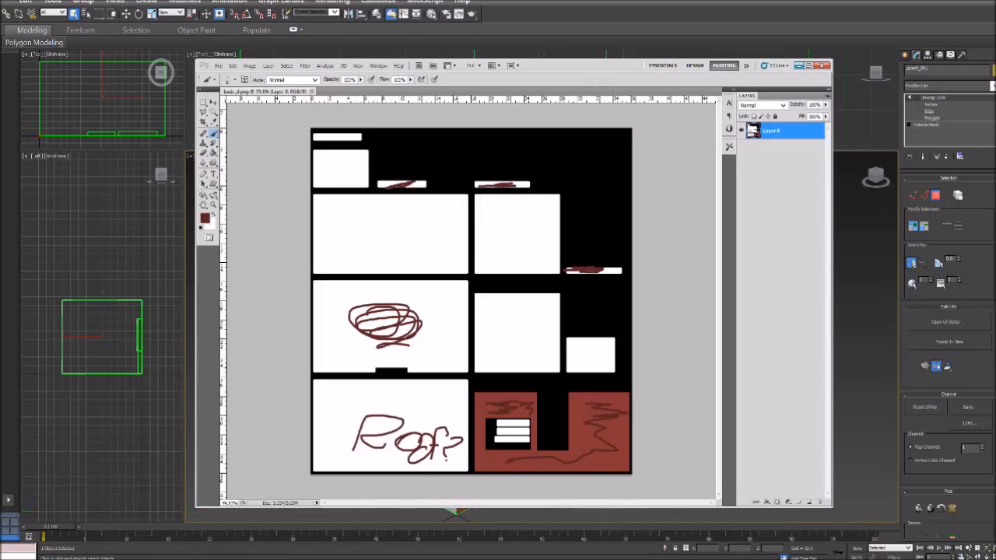
click(799, 66)
click(932, 117)
click(948, 322)
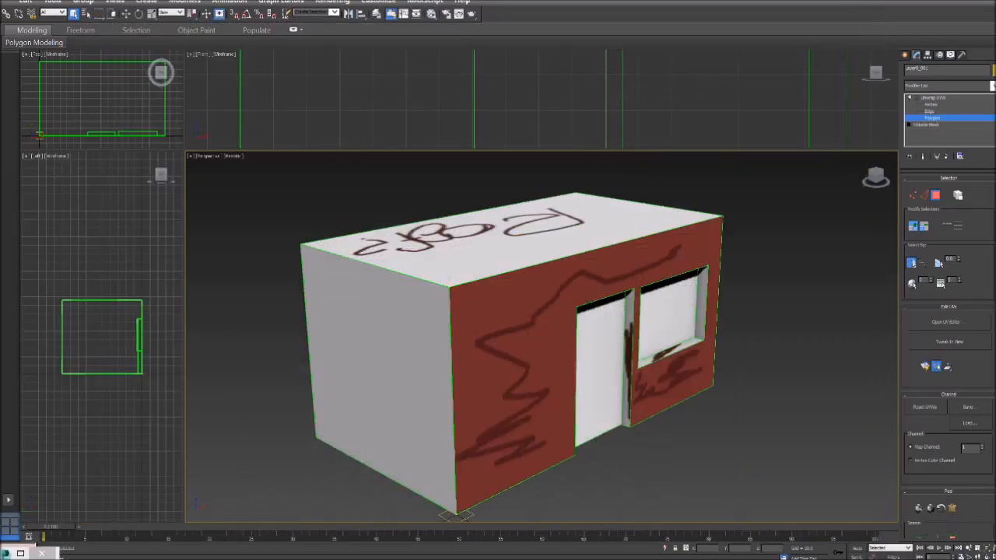
Examine the texture edges inside the door and window recesses up close and inspect the whole house from several angles
drag(876, 176, 834, 154)
scroll(700, 331, up, 5)
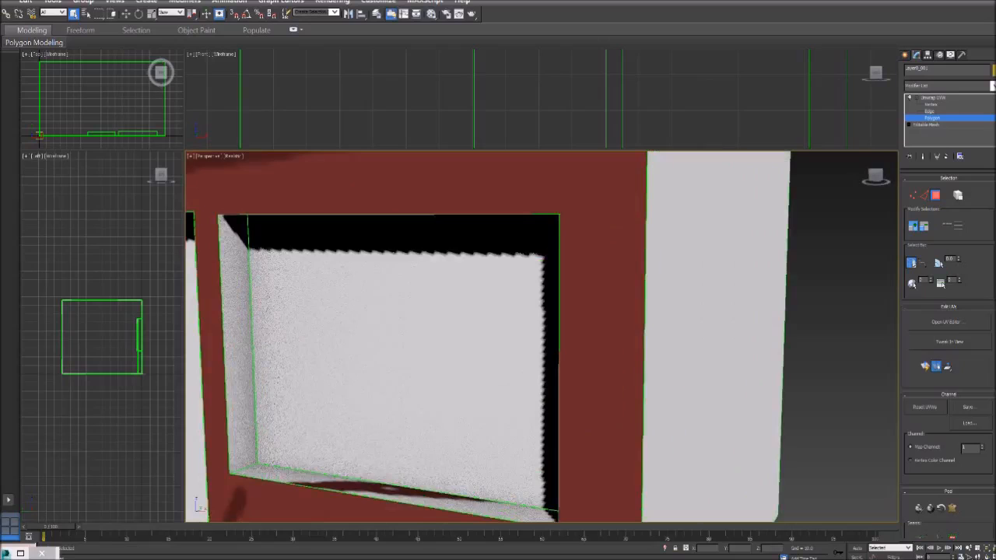
scroll(544, 334, down, 8)
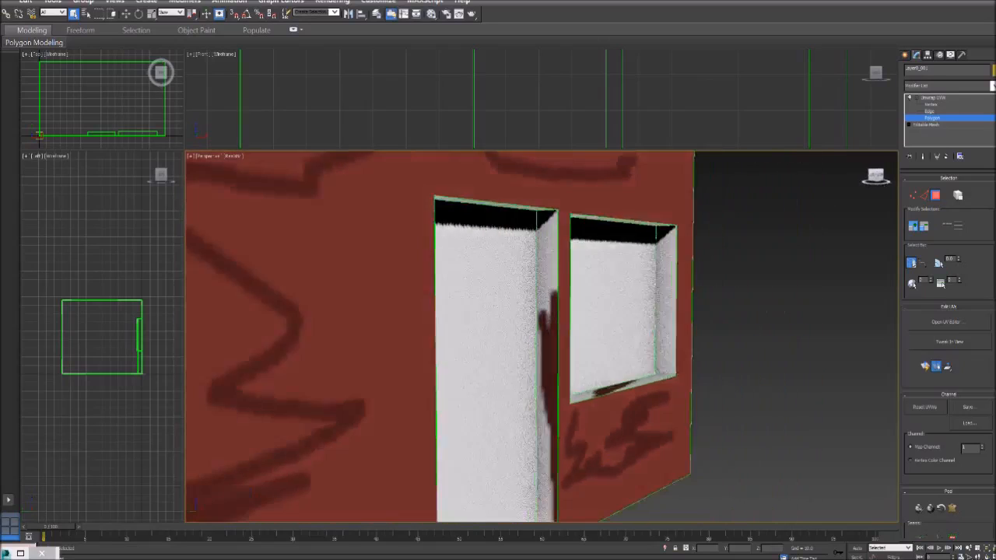
alt+middle_drag(612, 311, 553, 293)
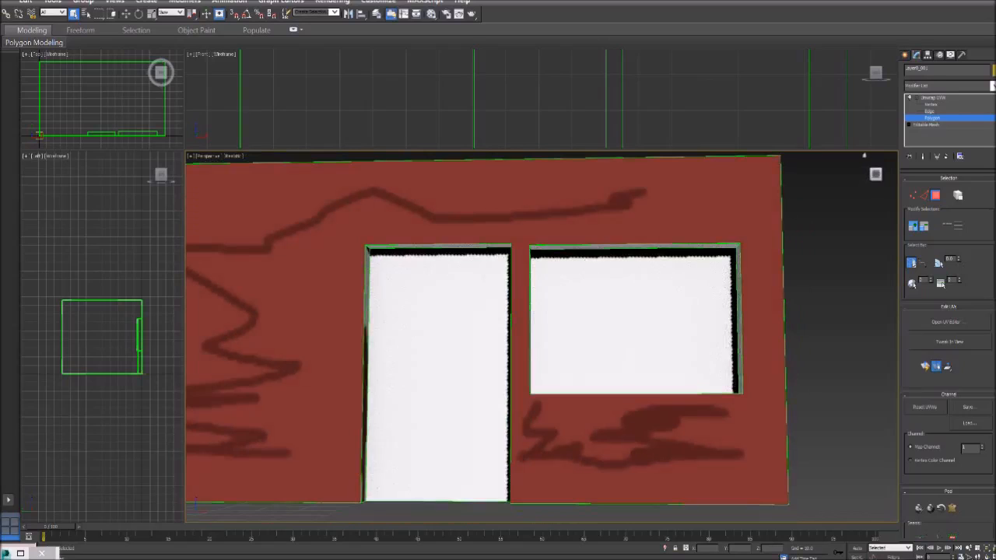
alt+middle_drag(735, 280, 685, 315)
scroll(684, 315, down, 5)
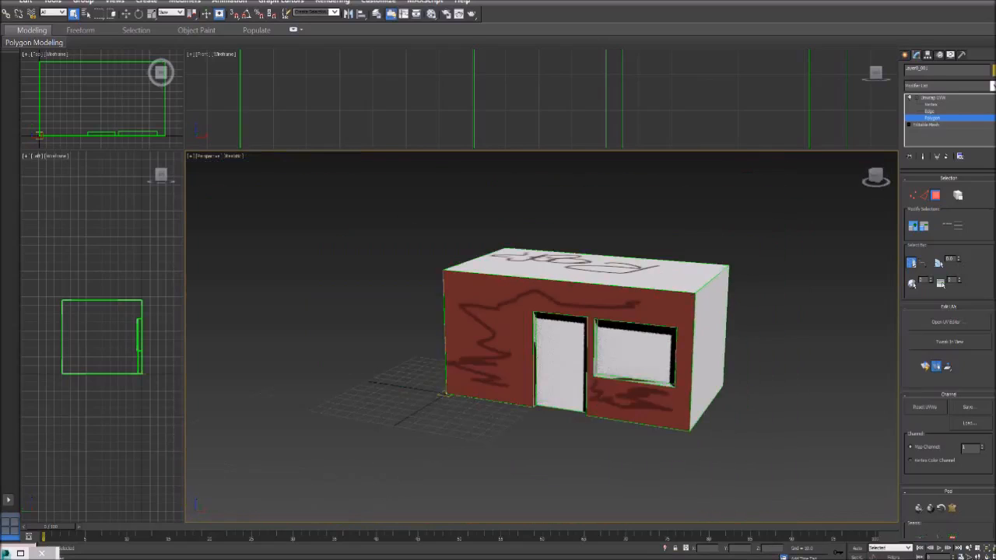
drag(876, 176, 826, 165)
alt+middle_drag(497, 335, 685, 350)
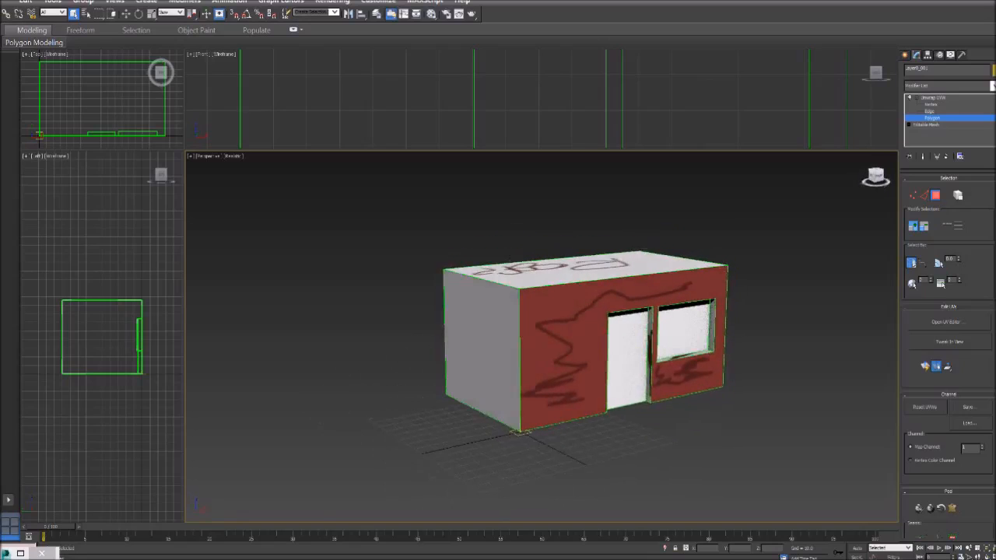
Load the UVW Remove utility for the selected house from the full list of additional utilities
scroll(777, 319, up, 3)
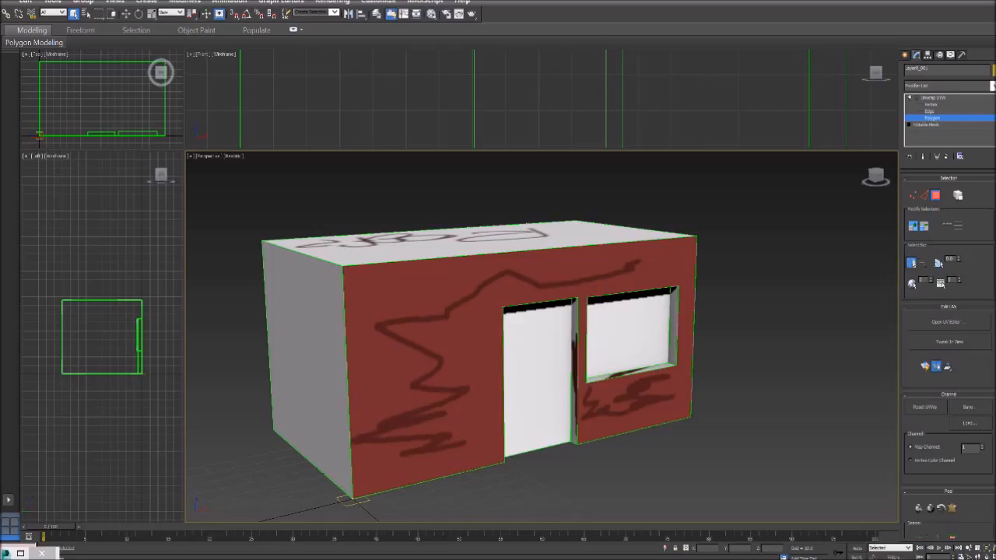
mouse_move(876, 177)
mouse_down()
mouse_move(871, 185)
mouse_move(846, 167)
mouse_move(822, 191)
mouse_up()
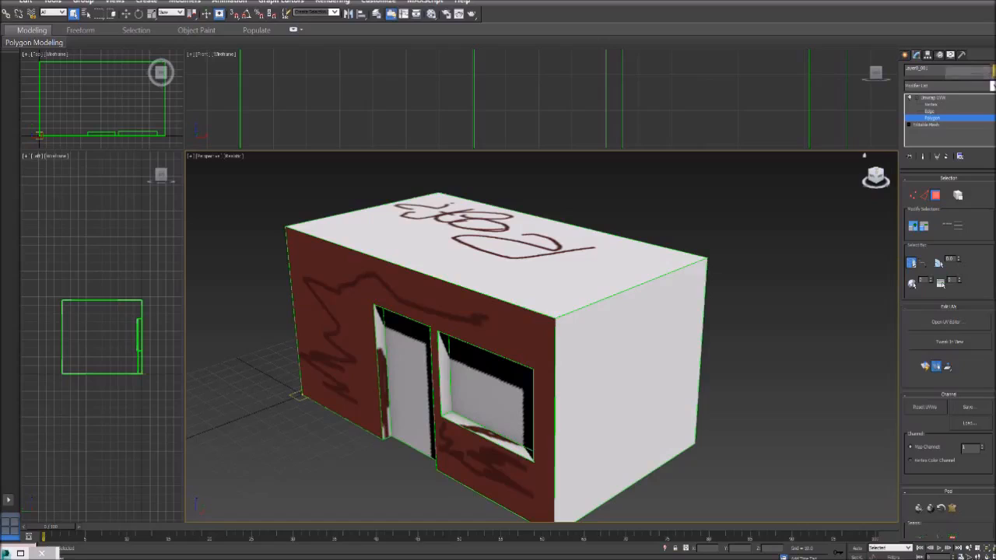
click(961, 55)
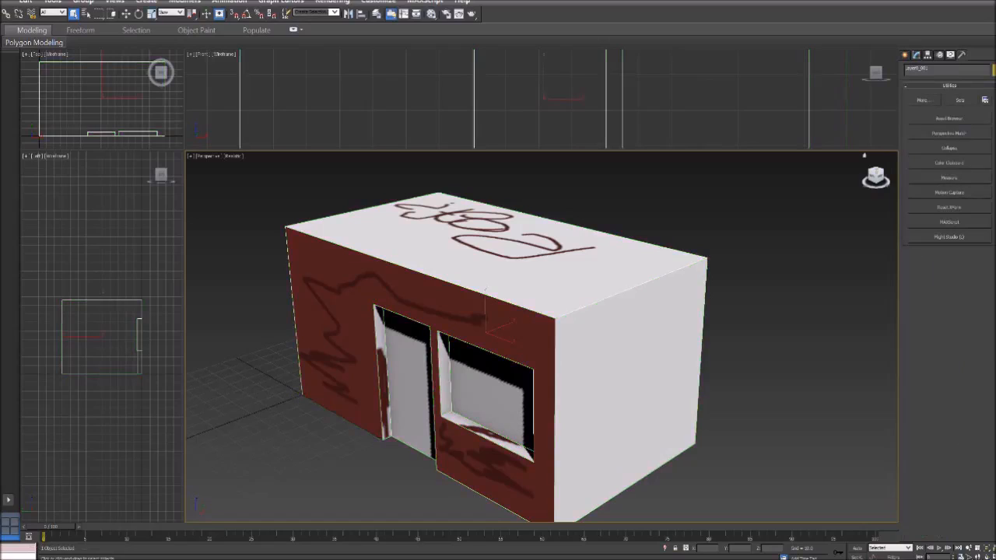
click(922, 99)
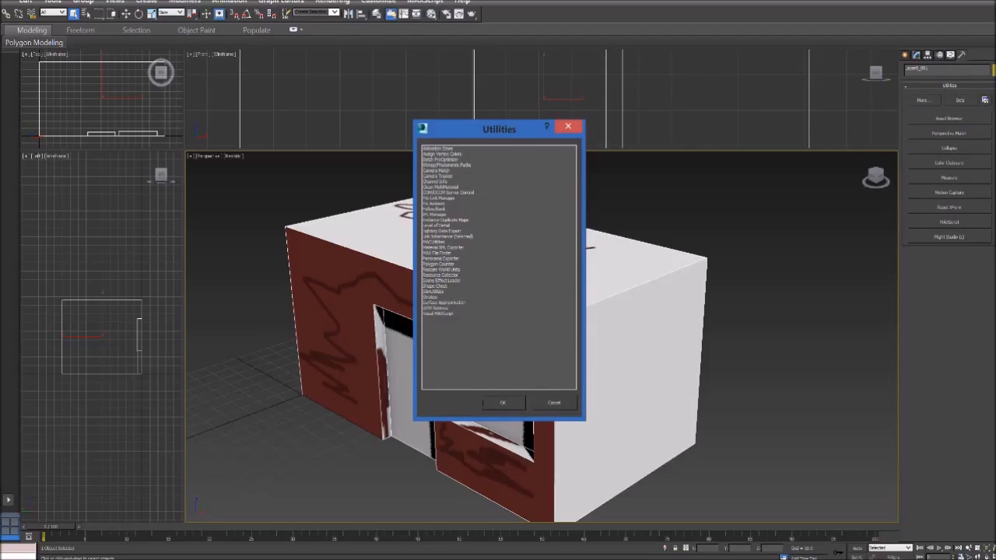
click(436, 308)
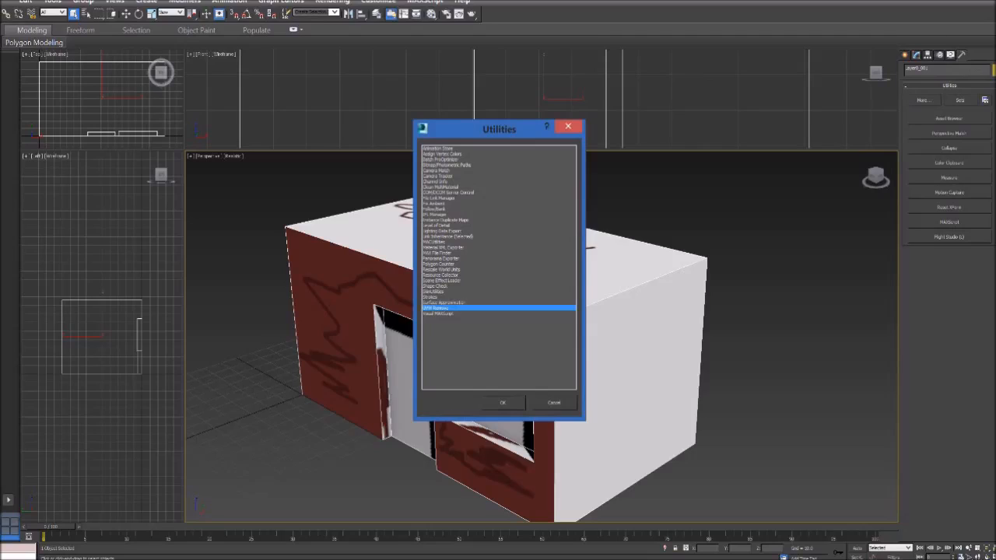
click(503, 402)
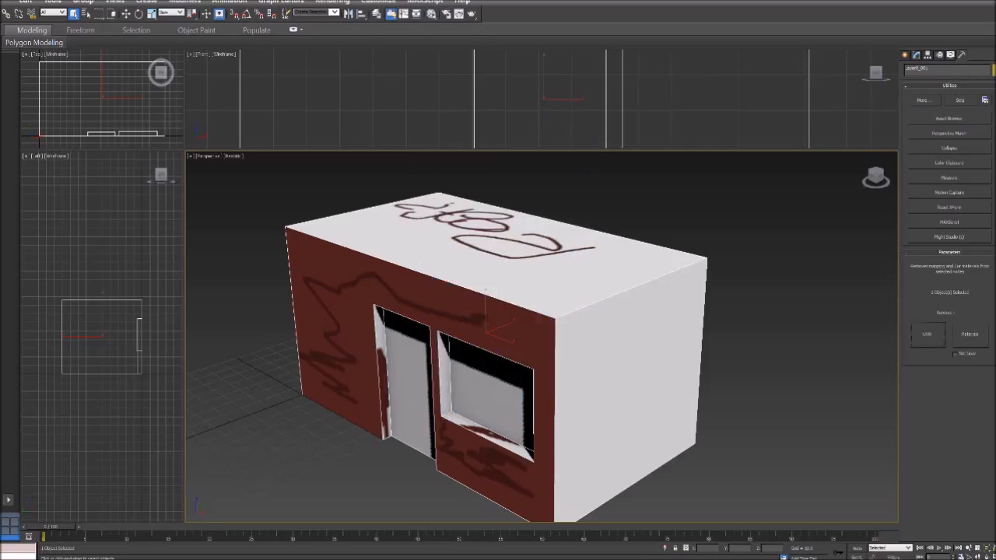
Strip the materials from the house with the UVW Remove utility, leaving its UVs in place
click(916, 55)
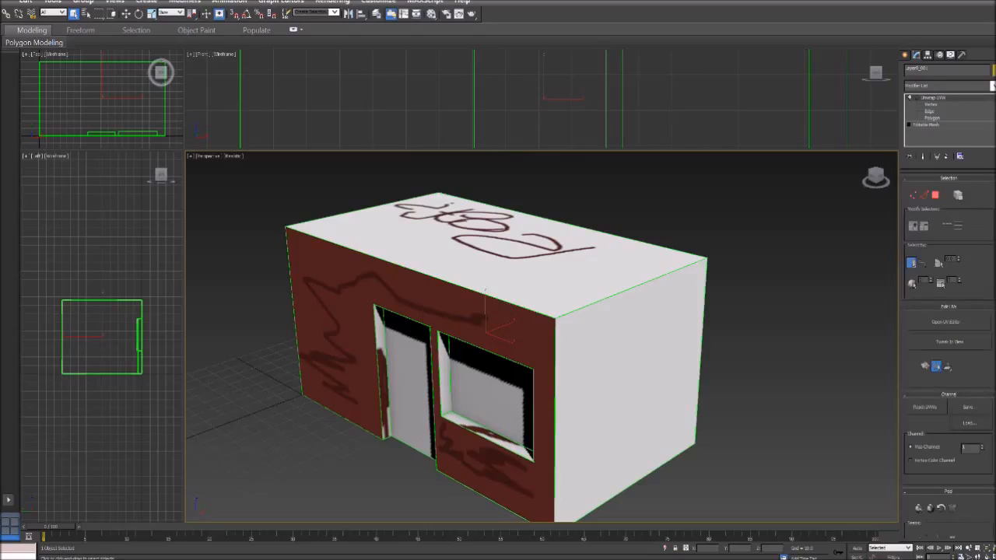
click(961, 55)
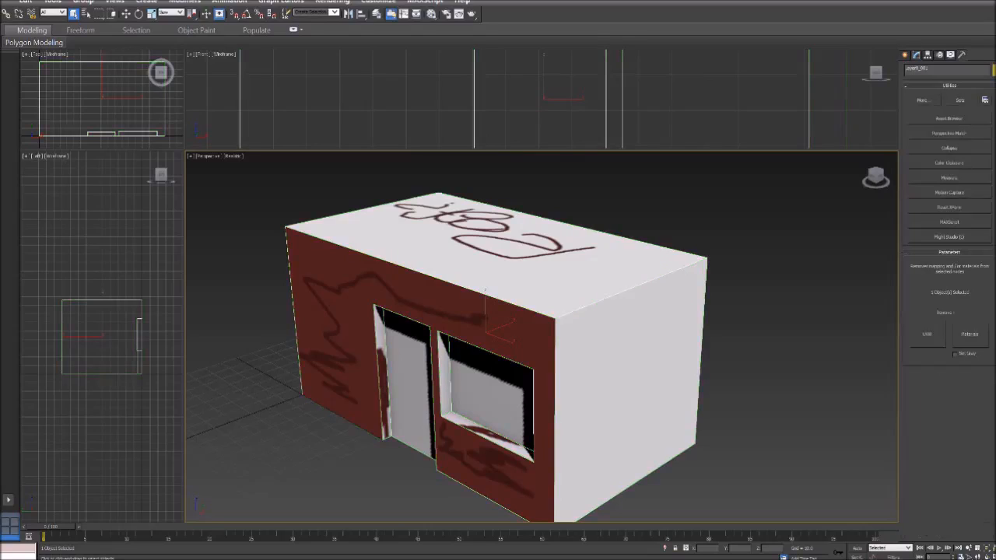
middle_drag(498, 350, 548, 305)
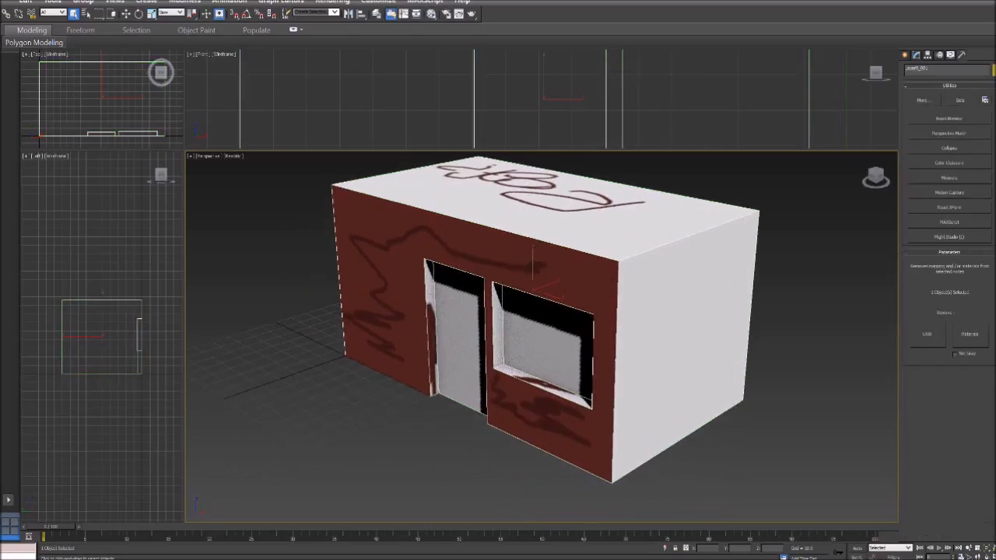
click(969, 333)
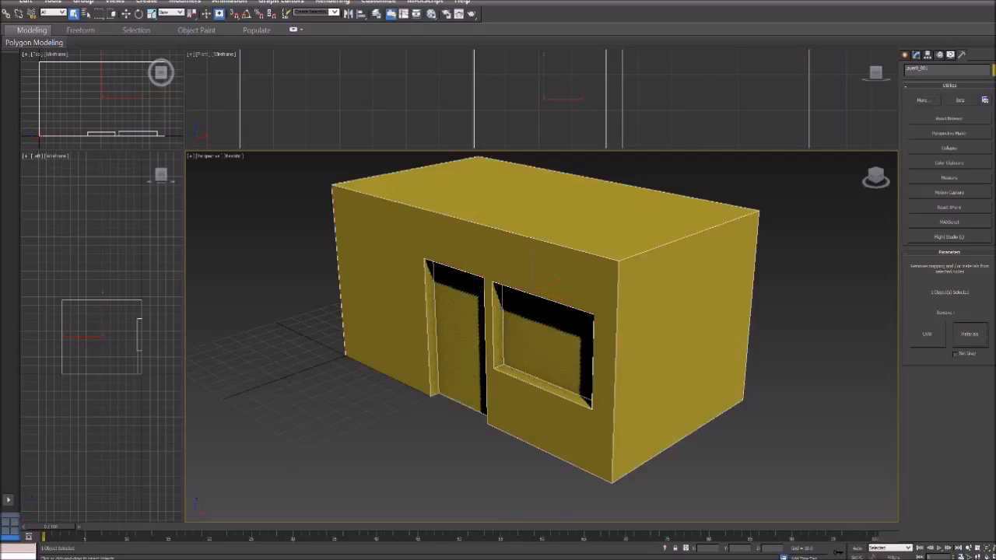
Inspect the house without its material from several angles and distances
click(872, 177)
mouse_move(875, 178)
mouse_down()
mouse_move(906, 202)
mouse_move(893, 179)
mouse_up()
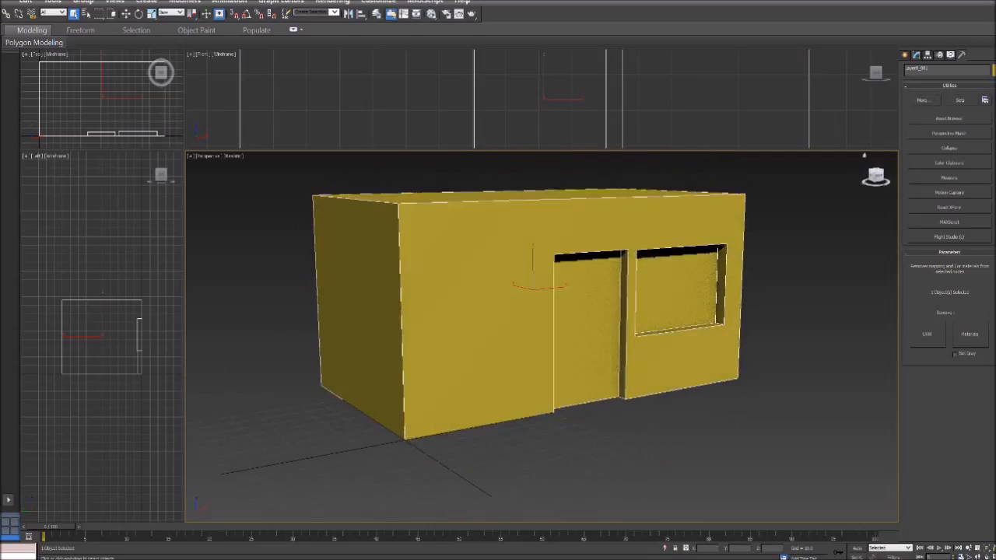
middle_drag(545, 311, 535, 311)
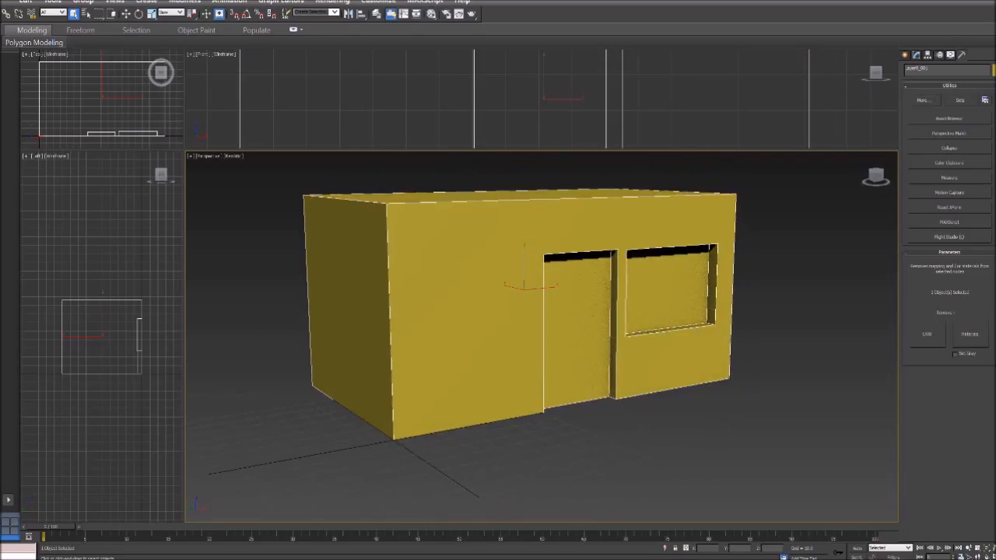
drag(875, 177, 876, 192)
scroll(684, 227, down, 5)
middle_drag(598, 264, 572, 264)
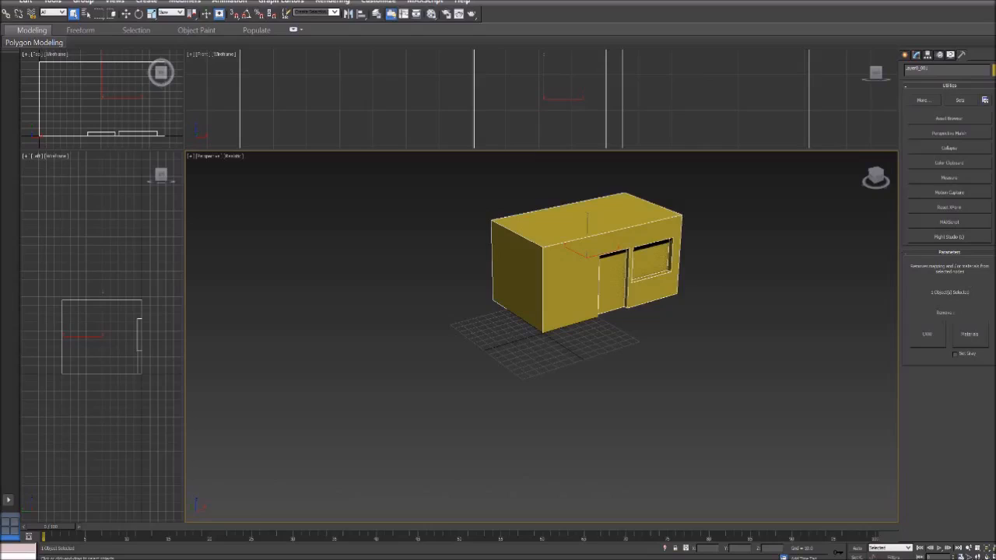
scroll(651, 190, up, 3)
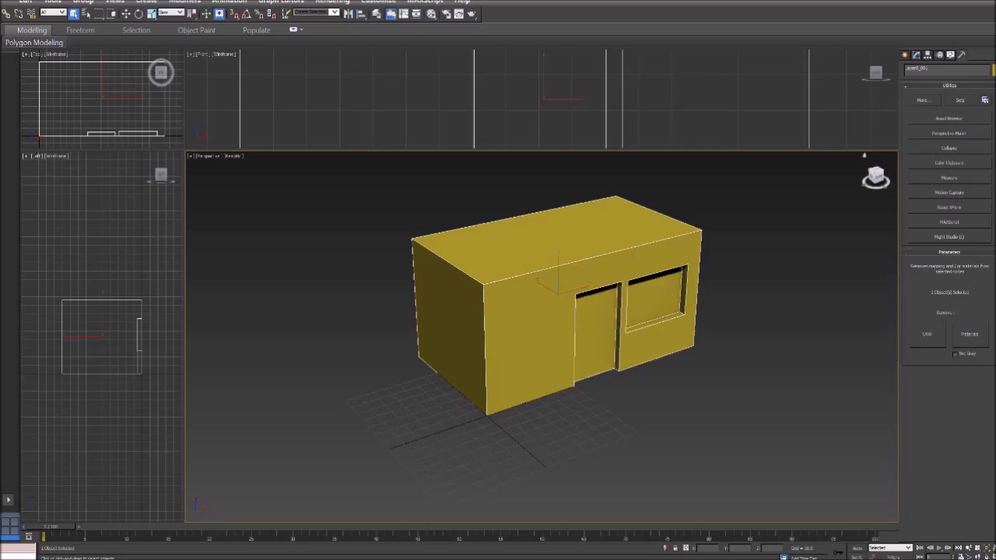
mouse_move(874, 179)
mouse_down()
mouse_move(801, 157)
mouse_move(826, 185)
mouse_move(874, 163)
mouse_up()
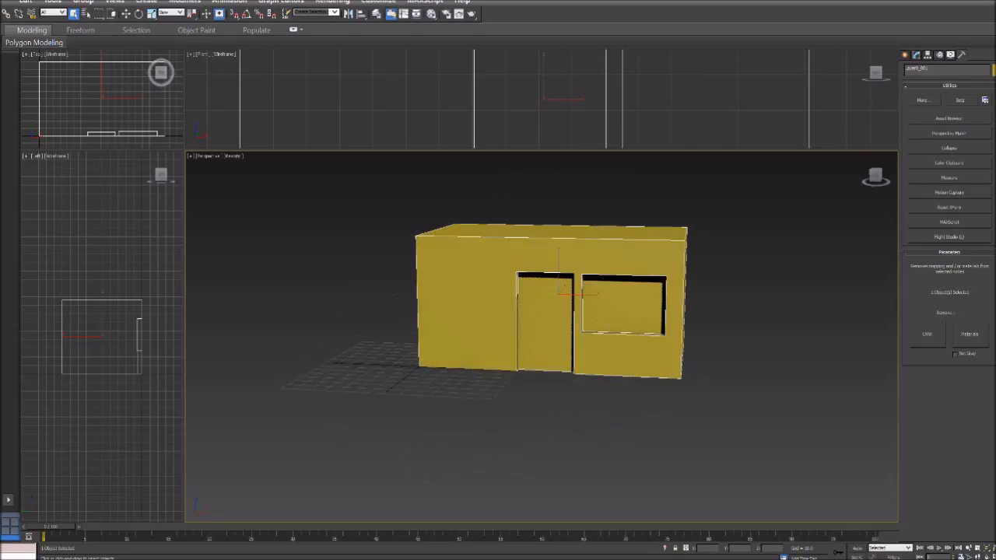
View the basic_d texture image from the desktop, then close it and return to 3ds Max
click(949, 1)
double_click(63, 64)
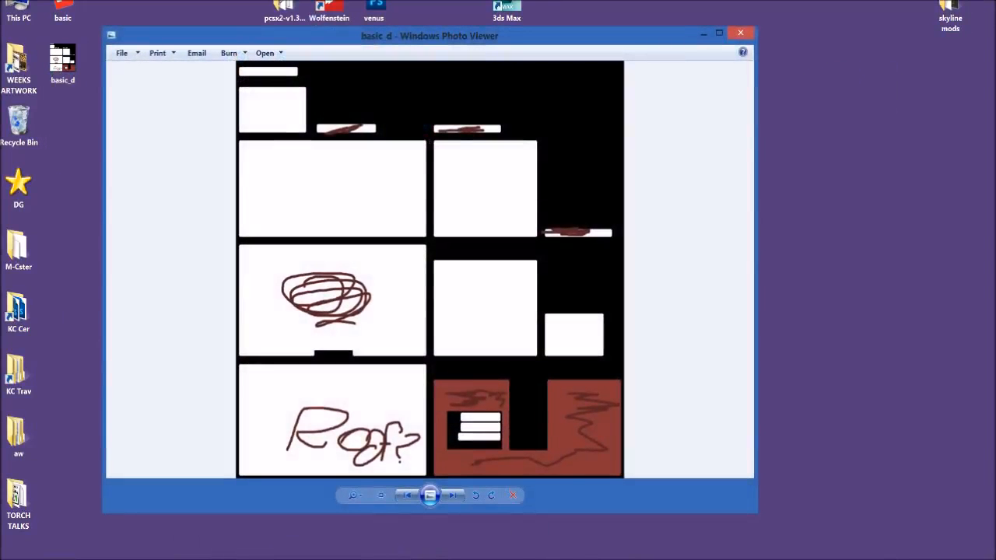
key(alt+F4)
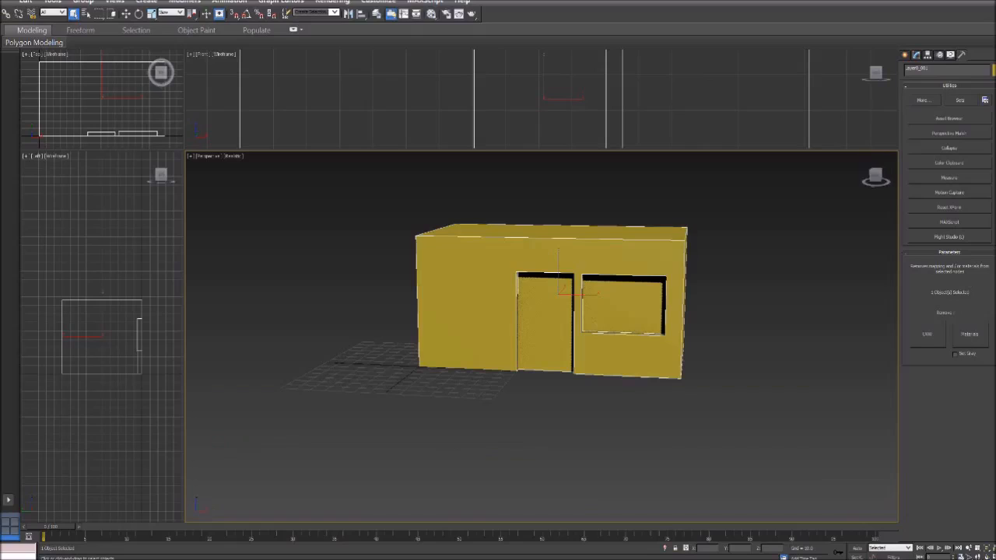
Export the house to the Desktop in Autodesk FBX format as basic and locate it beside basic_d there
drag(875, 175, 854, 182)
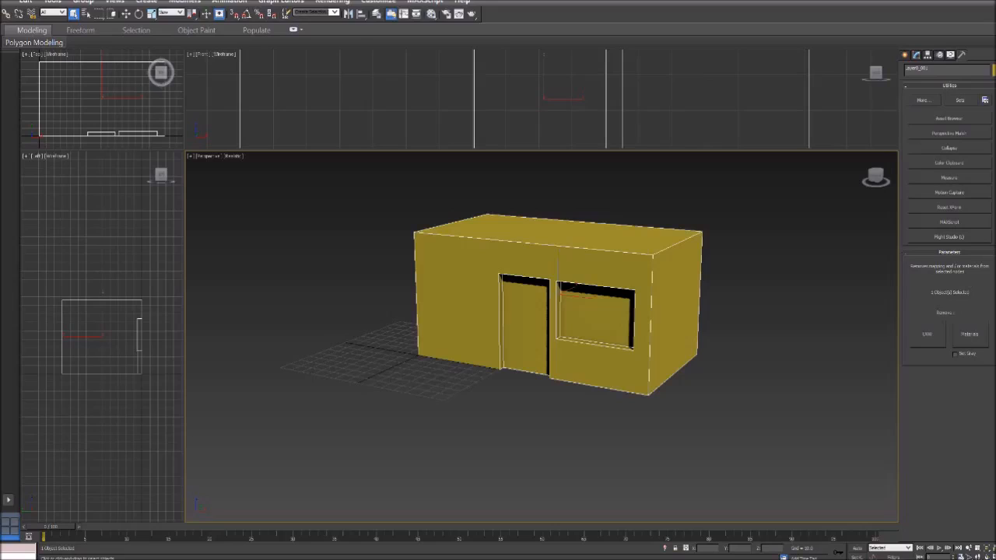
click(9, 2)
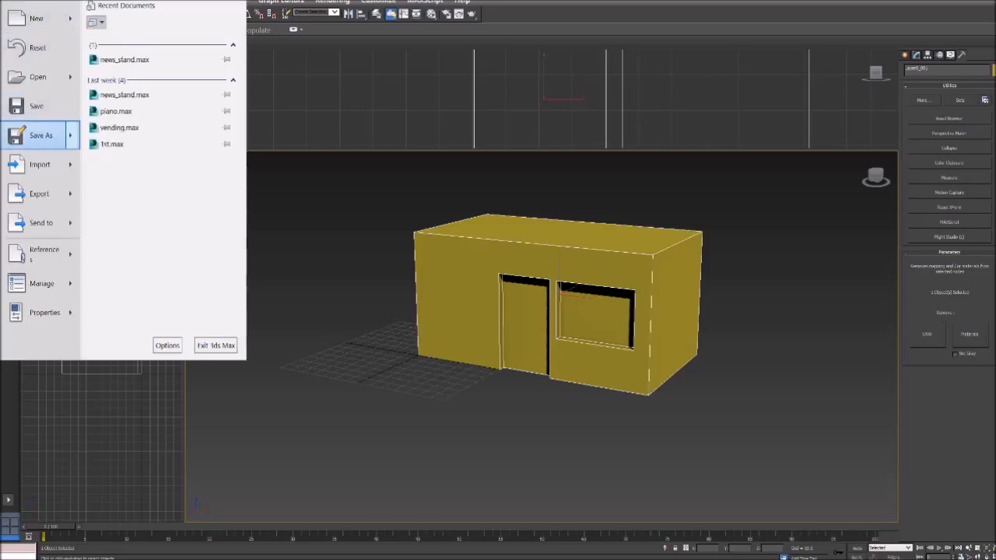
click(39, 194)
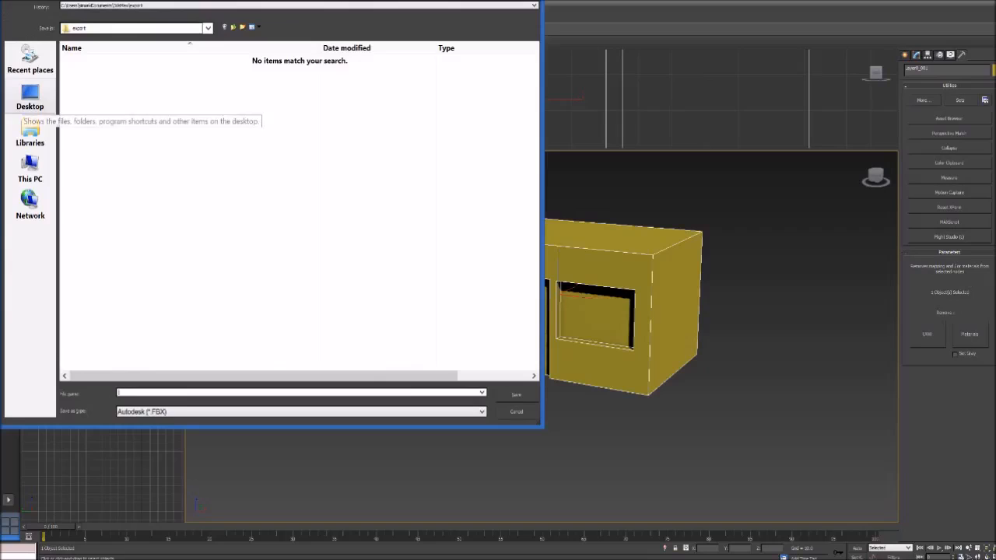
click(30, 97)
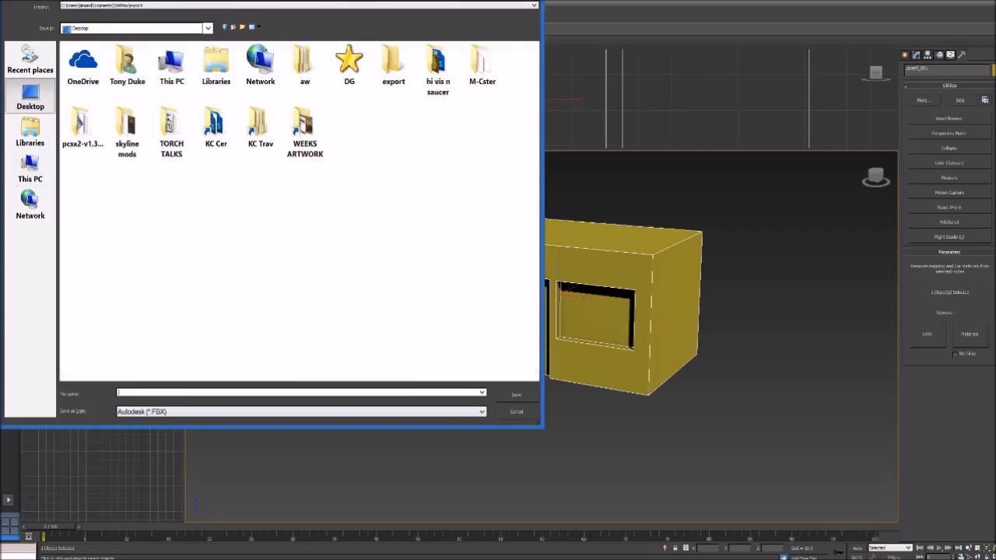
text(basi)
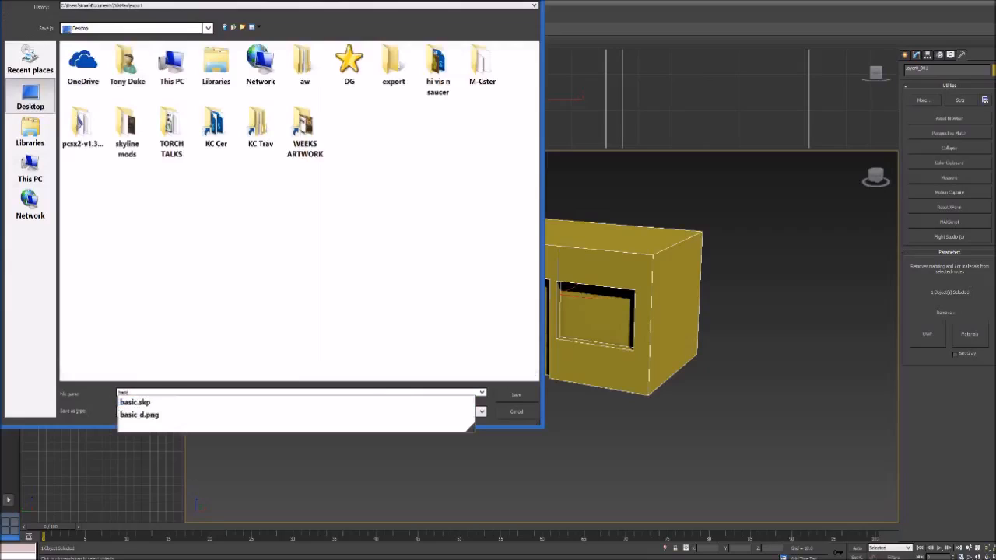
key(Escape)
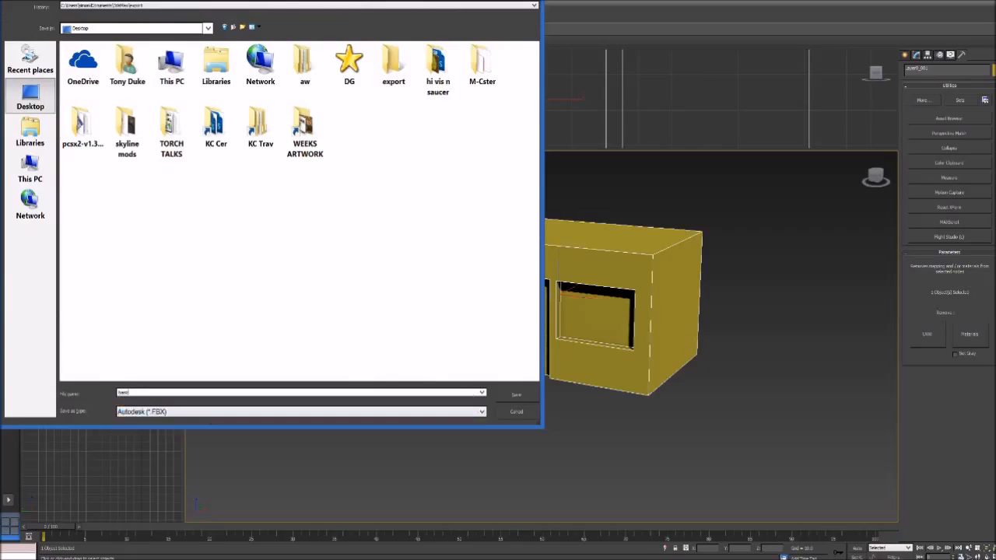
key(Return)
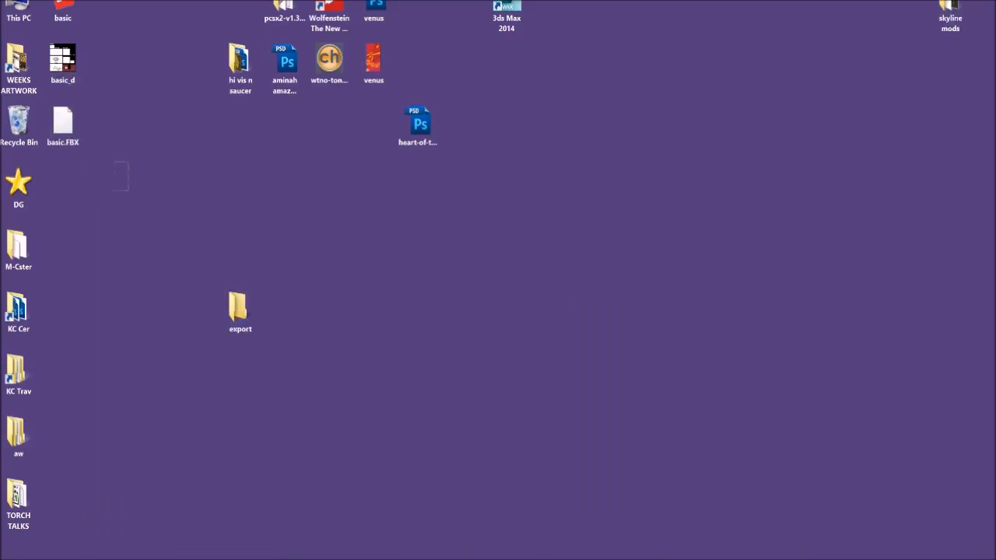
drag(128, 190, 57, 73)
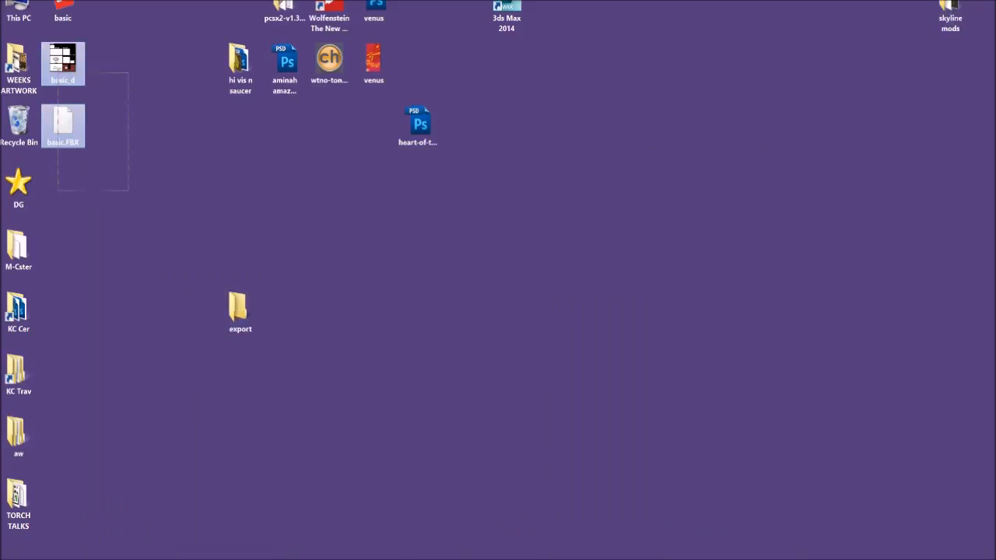
drag(57, 73, 127, 79)
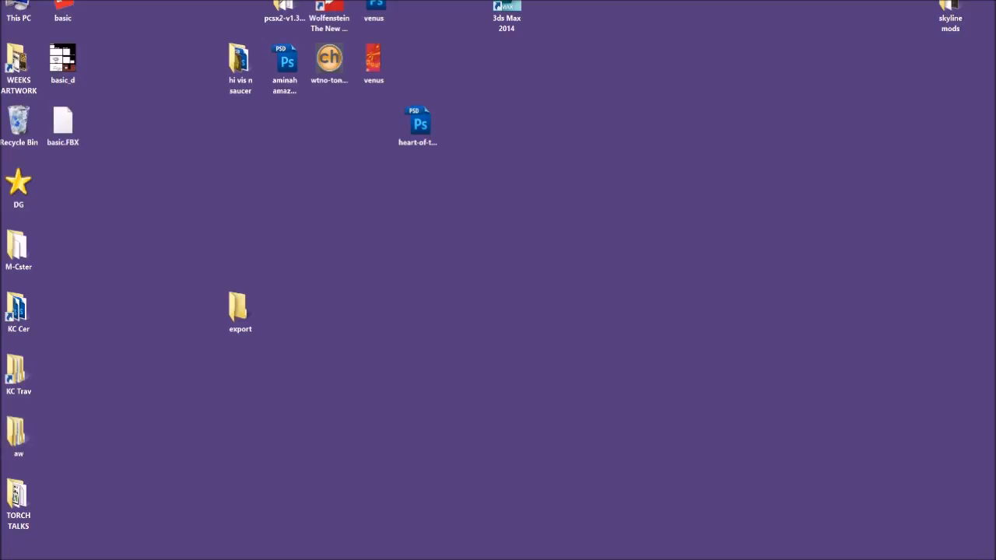
Search Windows for %appdata% and open the Roaming folder
key(super)
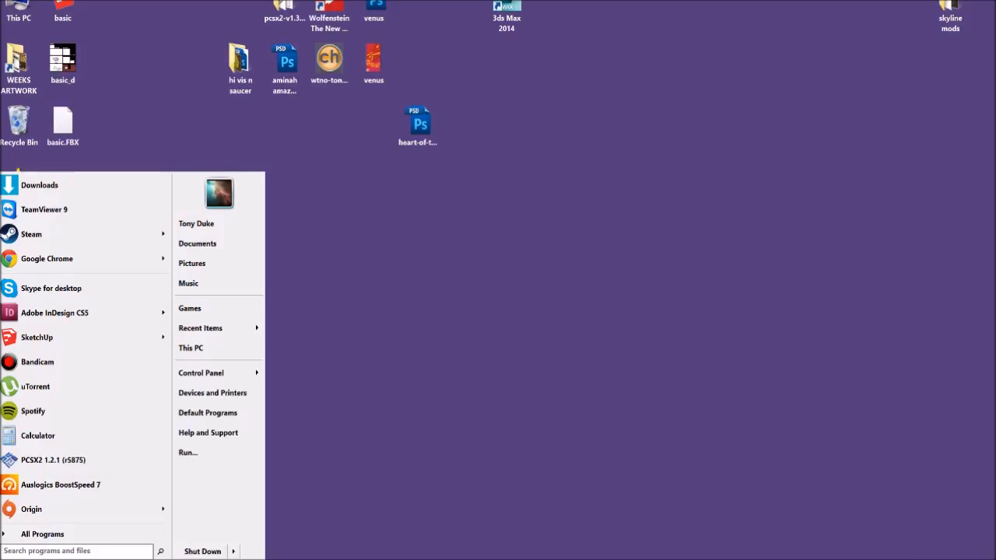
text(%appdata)
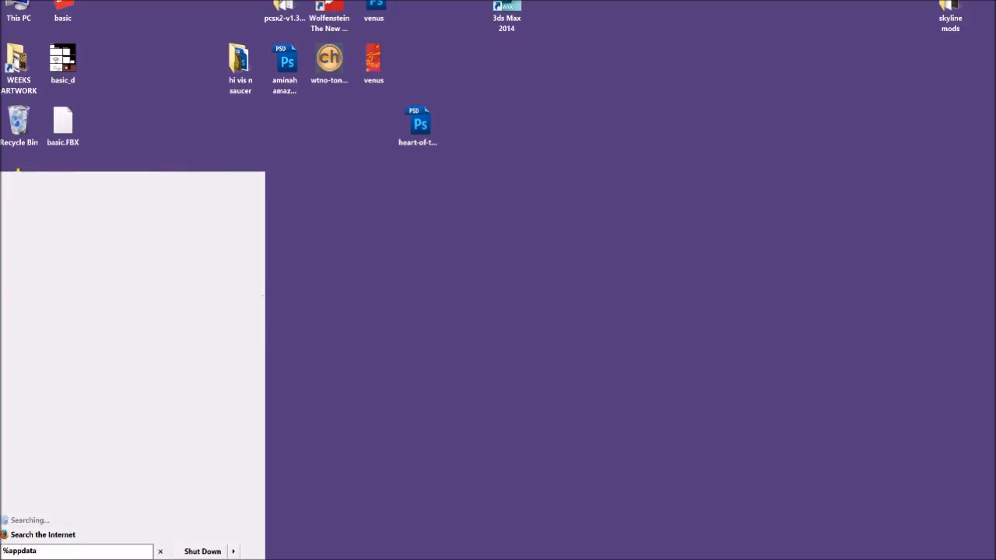
text(%)
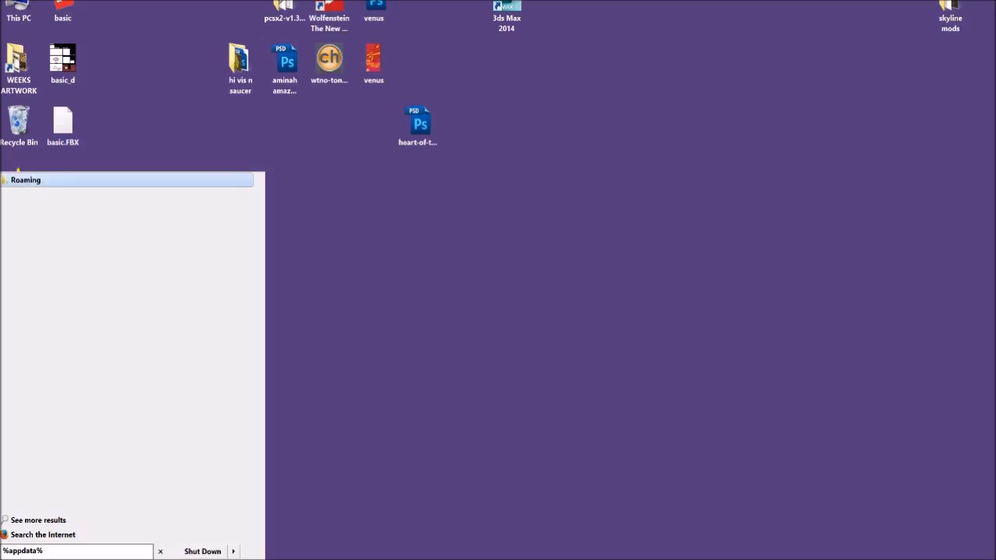
click(25, 180)
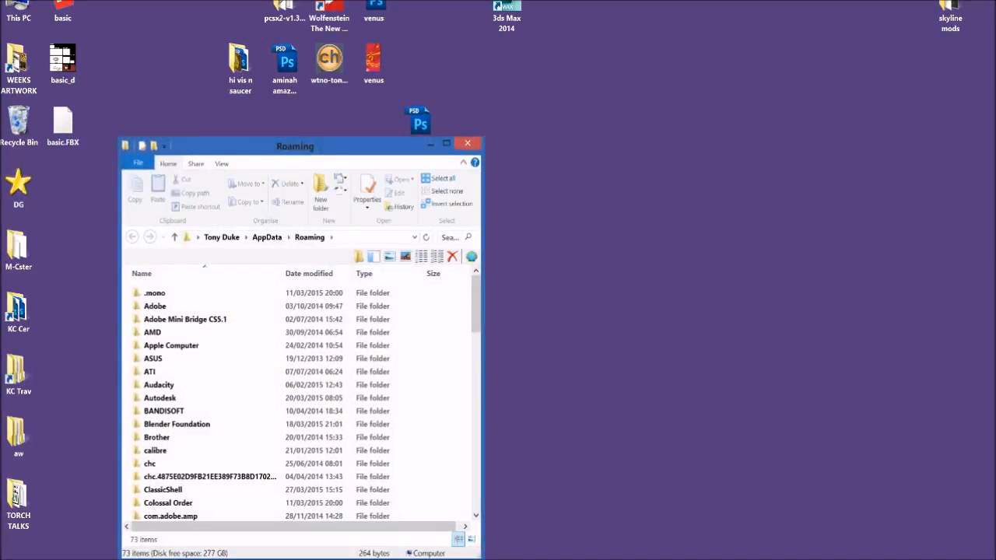
Go up to the AppData folder, enter Local and open the Colossal Order folder
drag(300, 145, 302, 121)
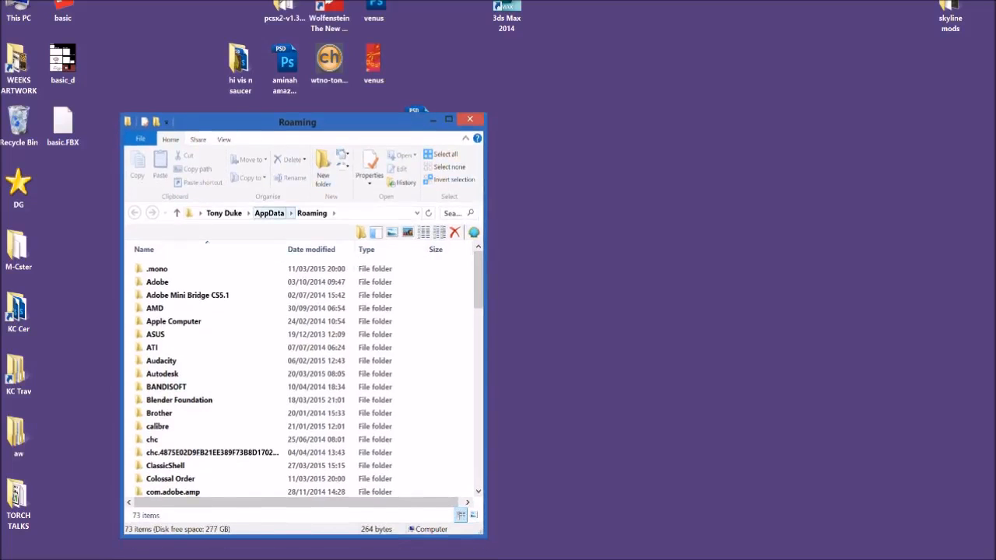
click(269, 213)
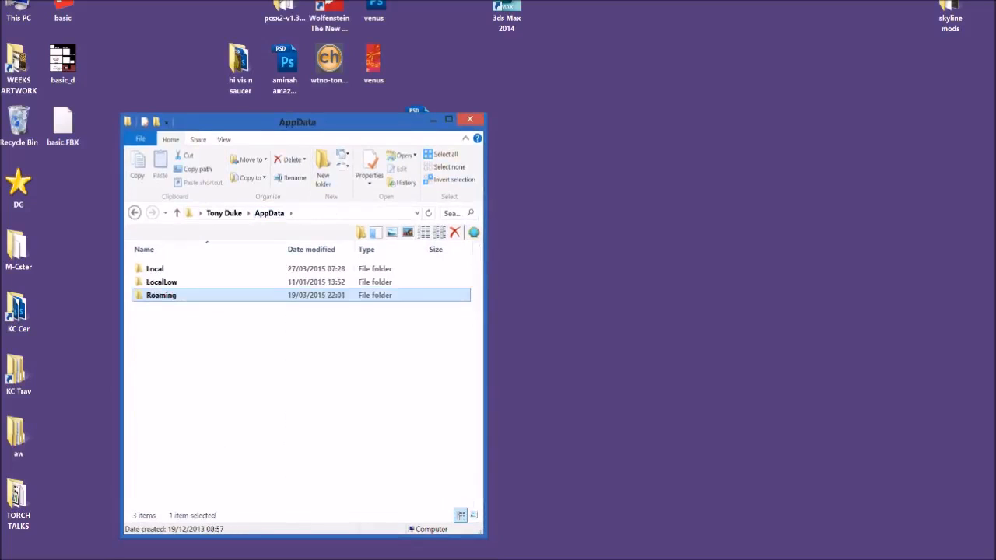
double_click(155, 268)
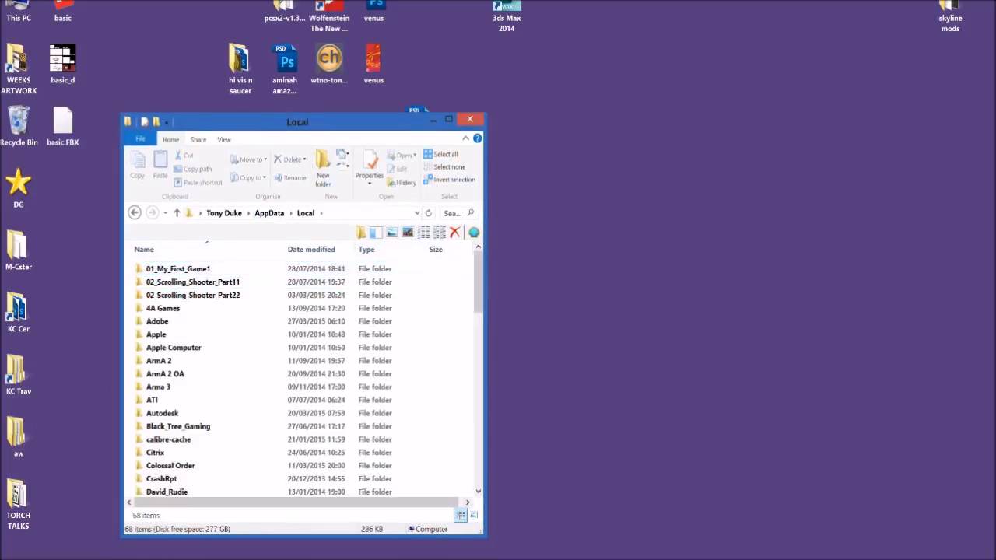
drag(479, 275, 478, 305)
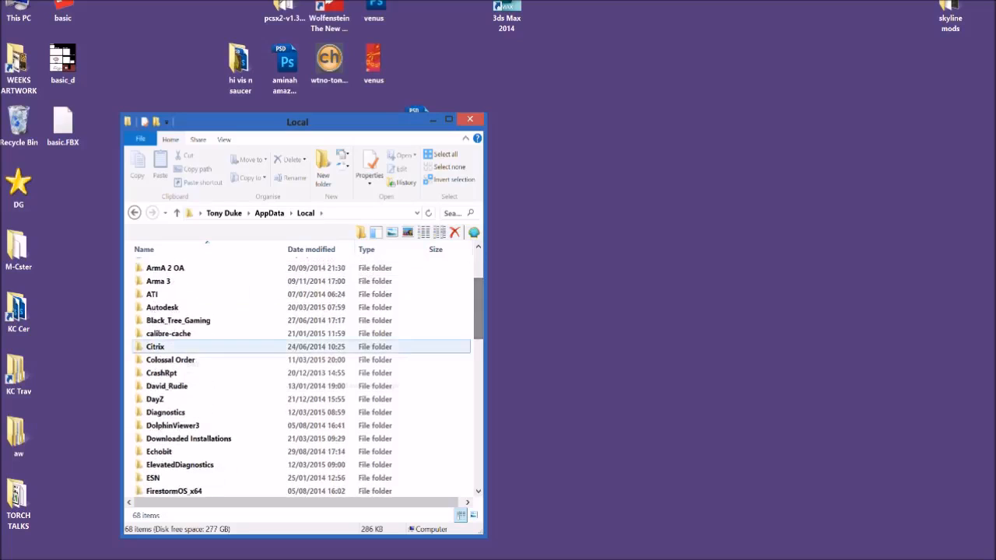
click(179, 360)
double_click(179, 360)
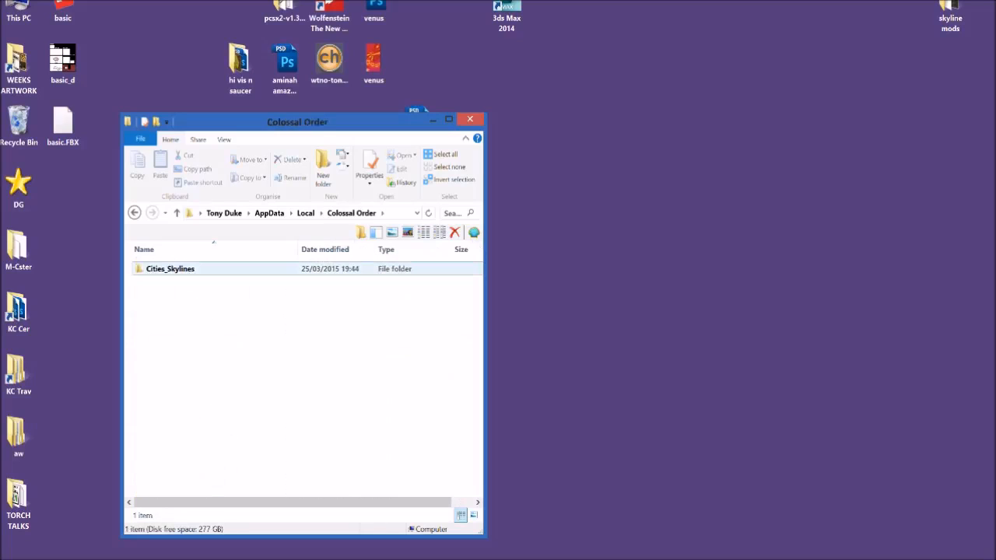
Open the Import folder inside Cities_Skylines > Addons
double_click(170, 269)
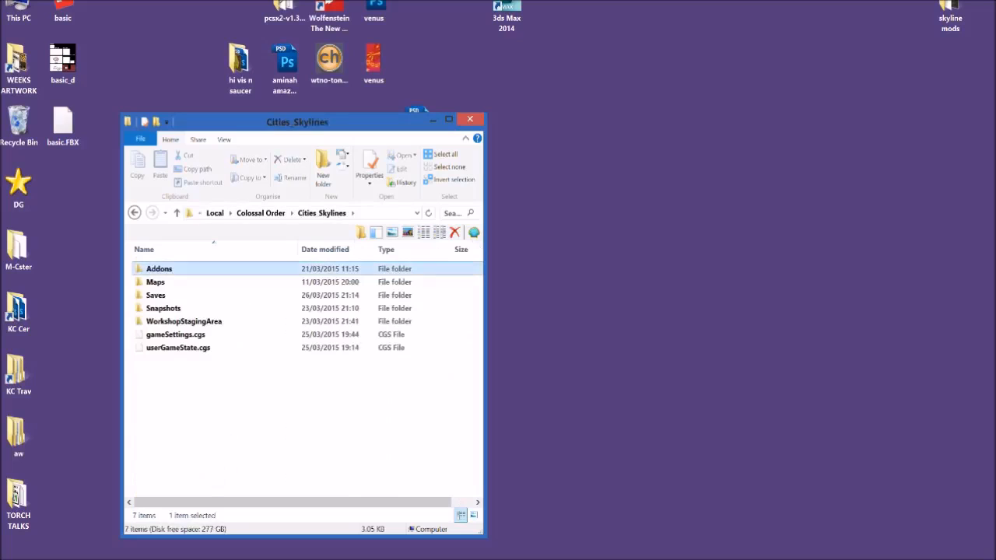
double_click(159, 269)
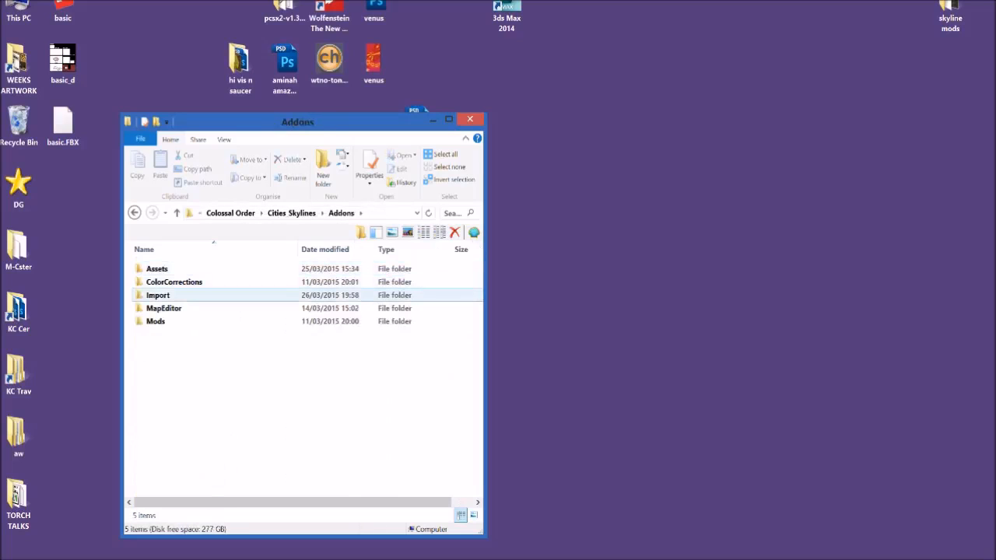
double_click(158, 295)
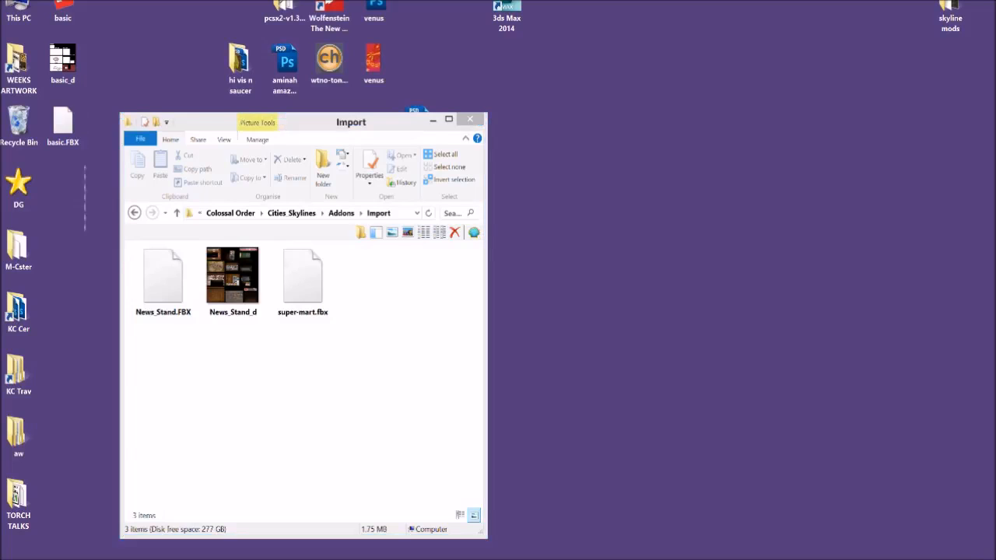
Move basic.FBX and the basic_d texture from the desktop into the Import folder
click(63, 124)
ctrl+click(62, 64)
drag(63, 64, 380, 354)
click(366, 373)
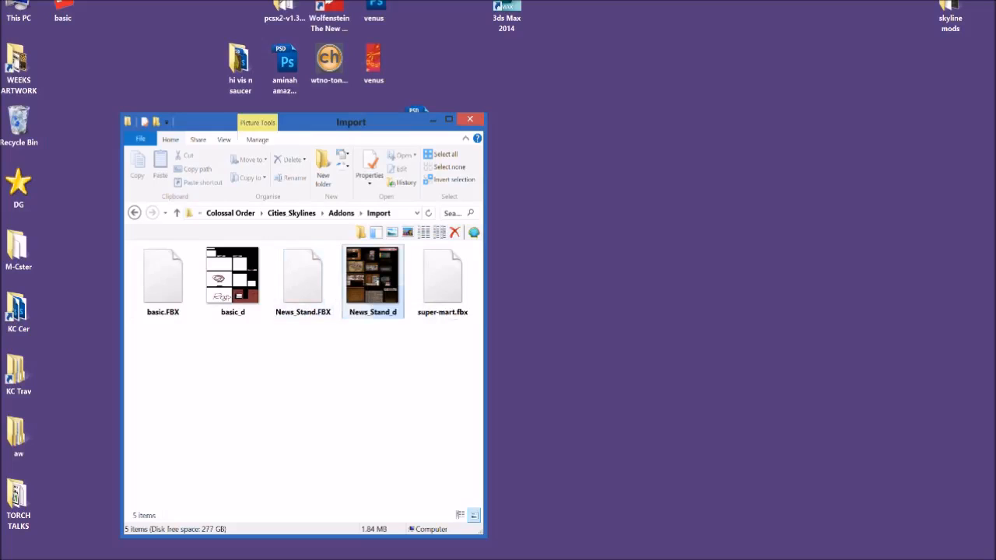
View the News_Stand_d texture image enlarged, examine its layout up close, and close the viewer
double_click(373, 276)
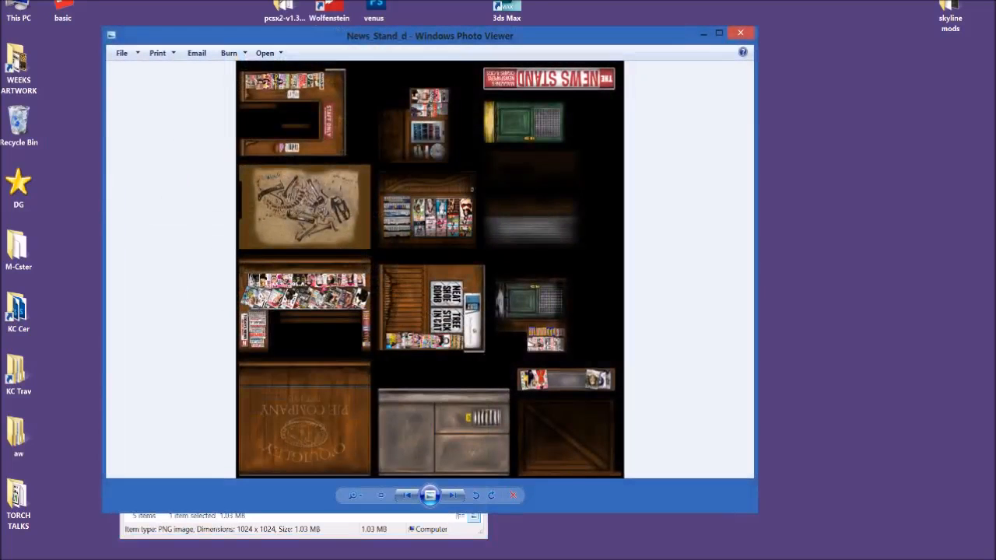
click(719, 34)
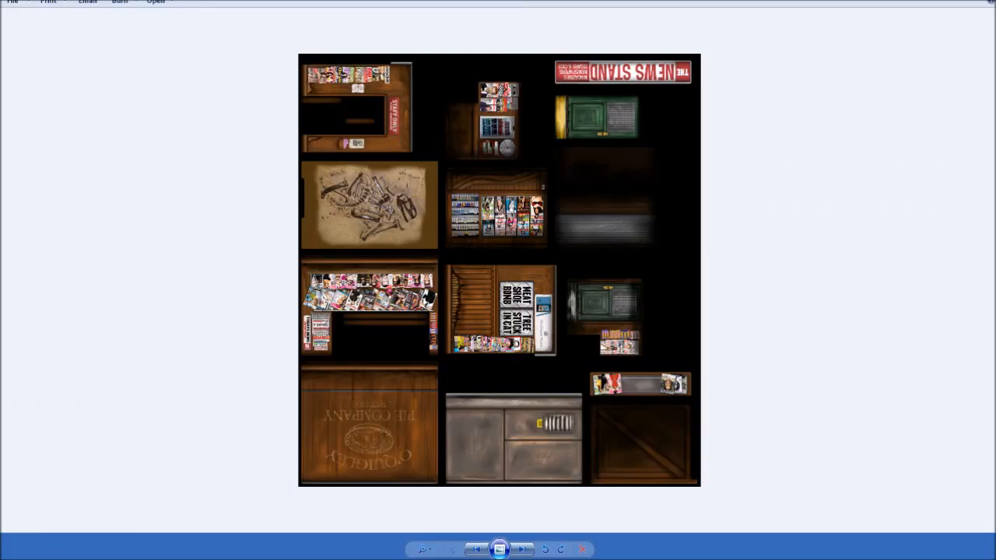
scroll(499, 271, up, 2)
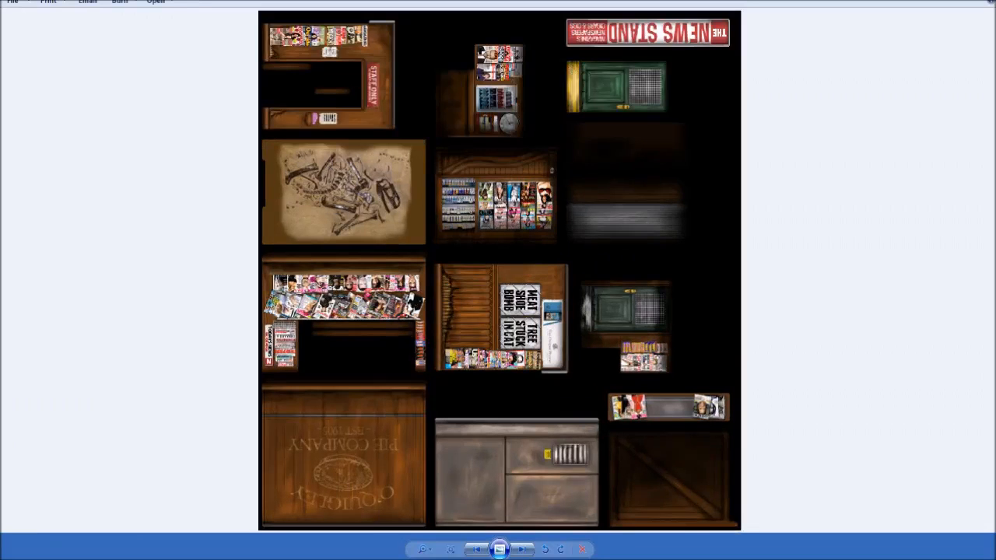
scroll(499, 341, up, 1)
scroll(498, 271, up, 2)
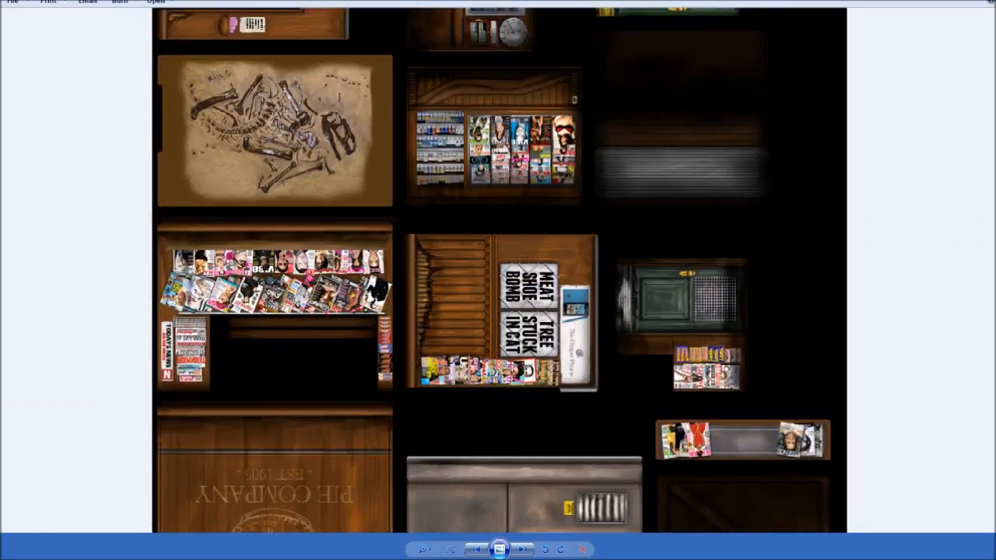
scroll(498, 271, down, 3)
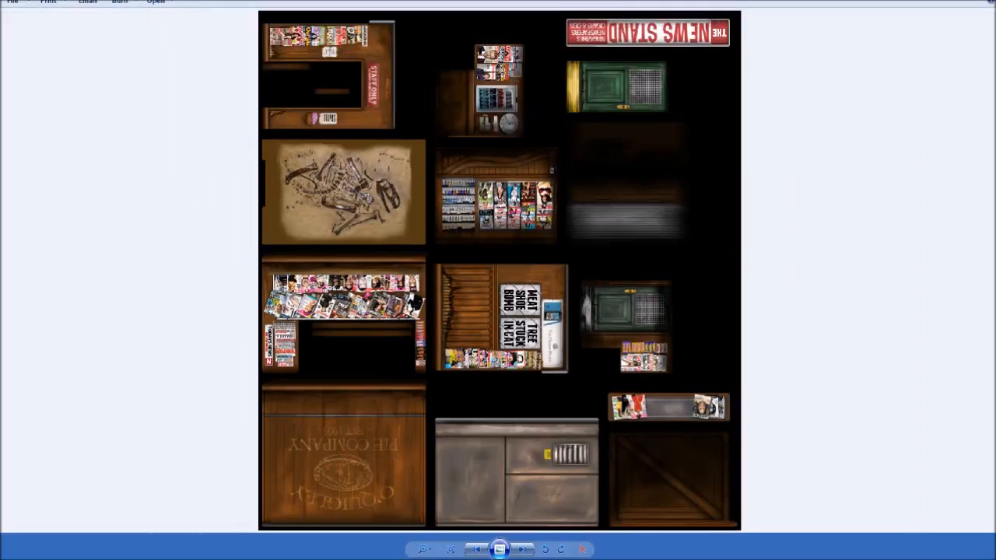
mouse_move(994, 0)
click(986, 1)
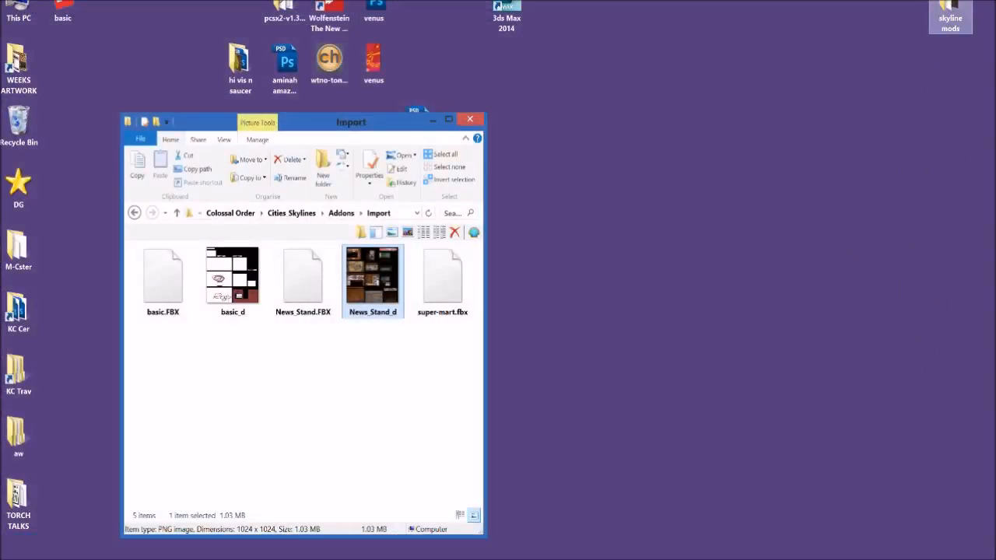
Look up the News Stand 1x1 folder inside the desktop's skyline mods folder and return to 3ds Max
double_click(950, 20)
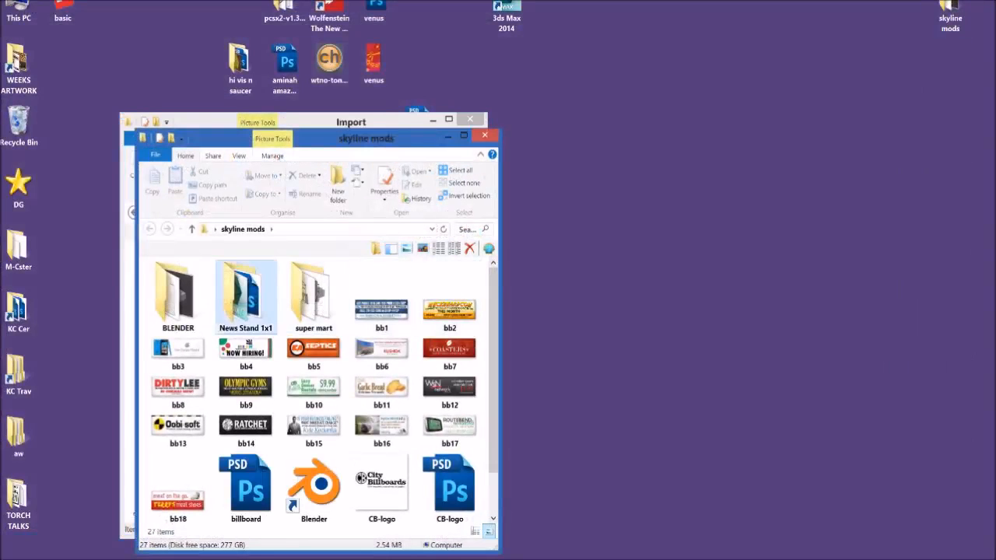
double_click(245, 294)
click(225, 285)
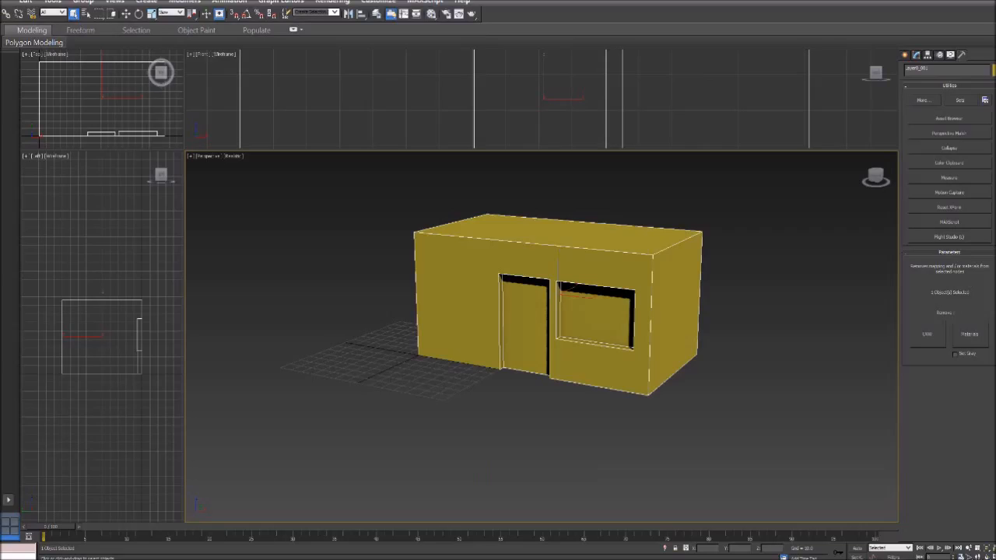
Open the news_stand scene from the News Stand 1x1 folder in skyline mods on the Desktop
key(ctrl+o)
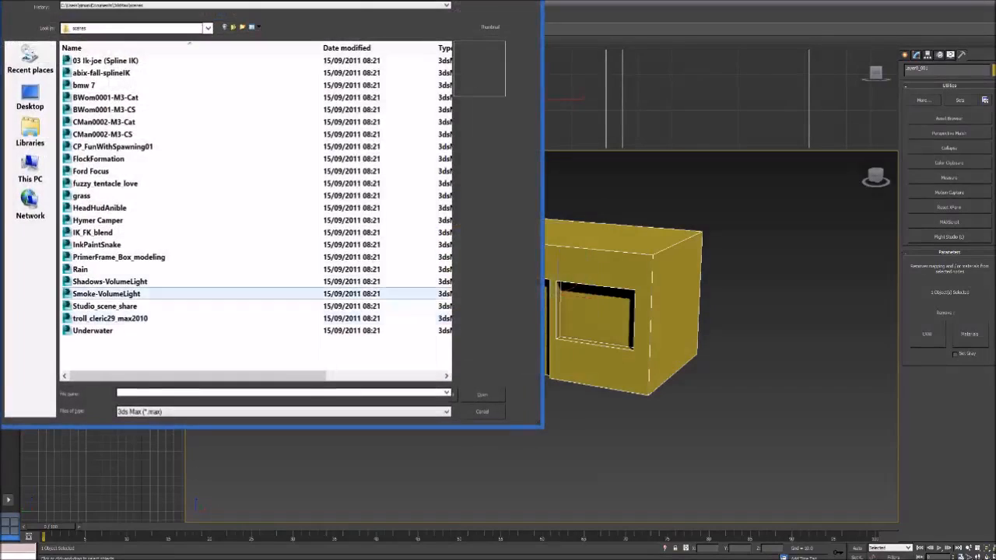
click(31, 97)
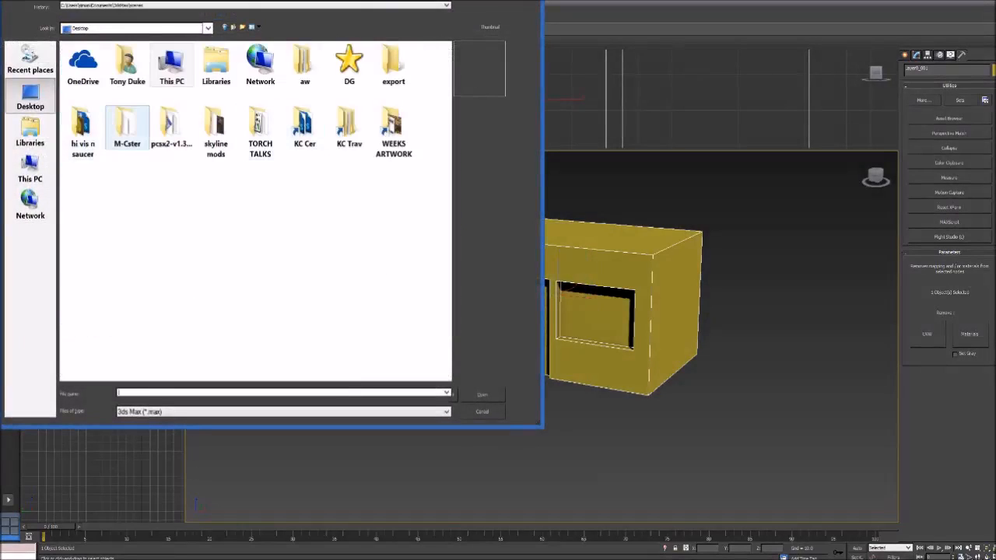
double_click(215, 132)
double_click(155, 78)
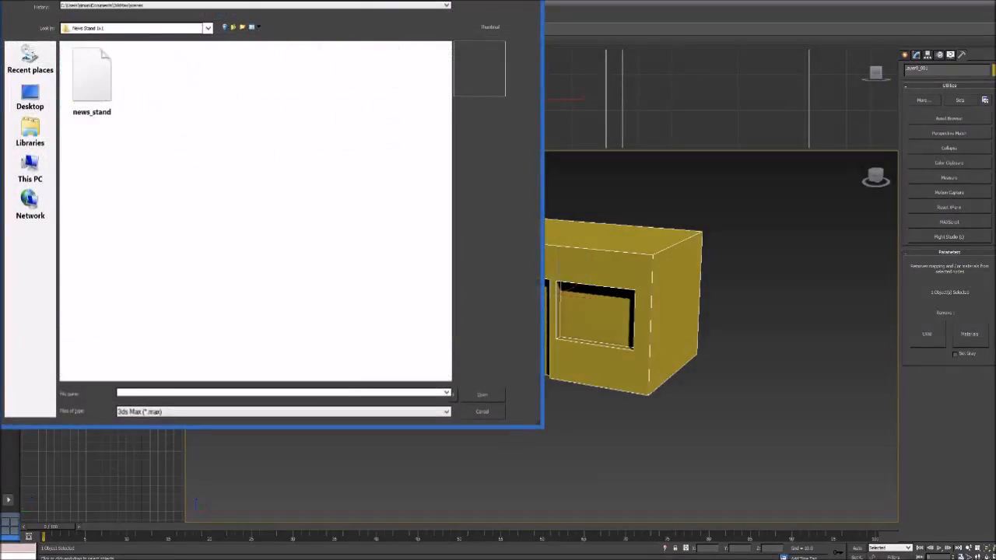
click(92, 78)
key(Return)
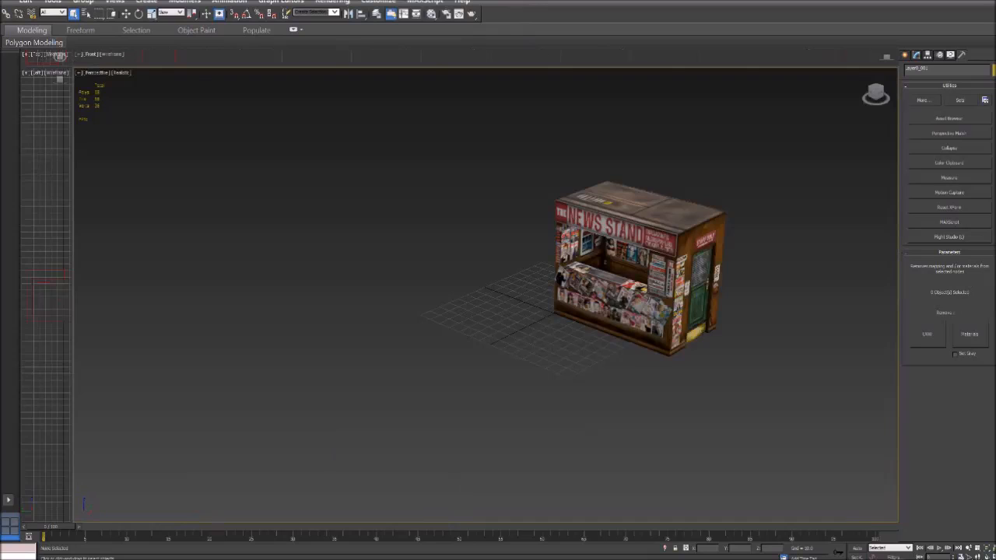
Select the news stand model and open its Unwrap UVW mapping in the UV editor, placed beside the model
alt+middle_drag(606, 287, 463, 350)
scroll(463, 350, up, 4)
scroll(467, 346, down, 2)
scroll(528, 276, down, 3)
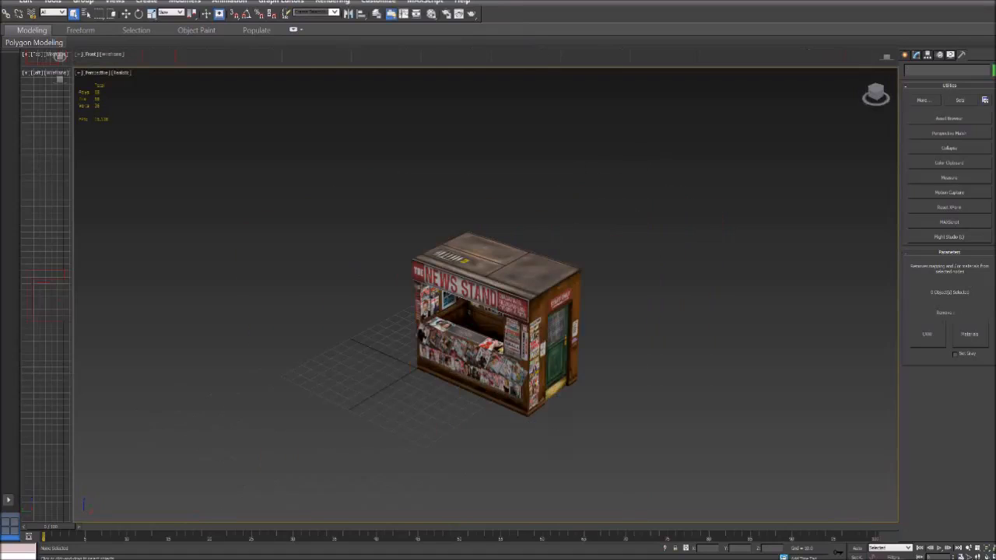
mouse_move(876, 93)
mouse_down()
mouse_move(888, 73)
mouse_move(880, 82)
mouse_up()
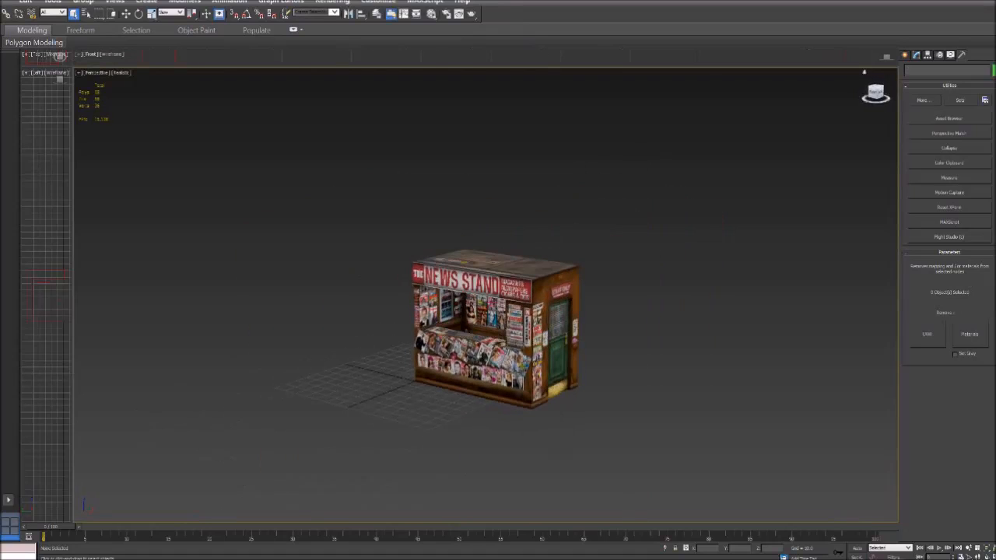
click(520, 317)
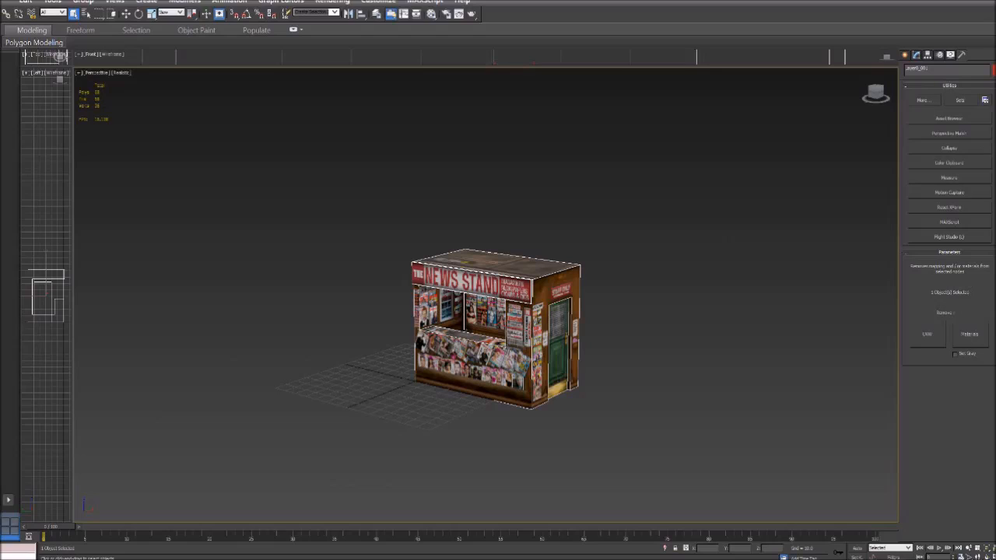
click(916, 55)
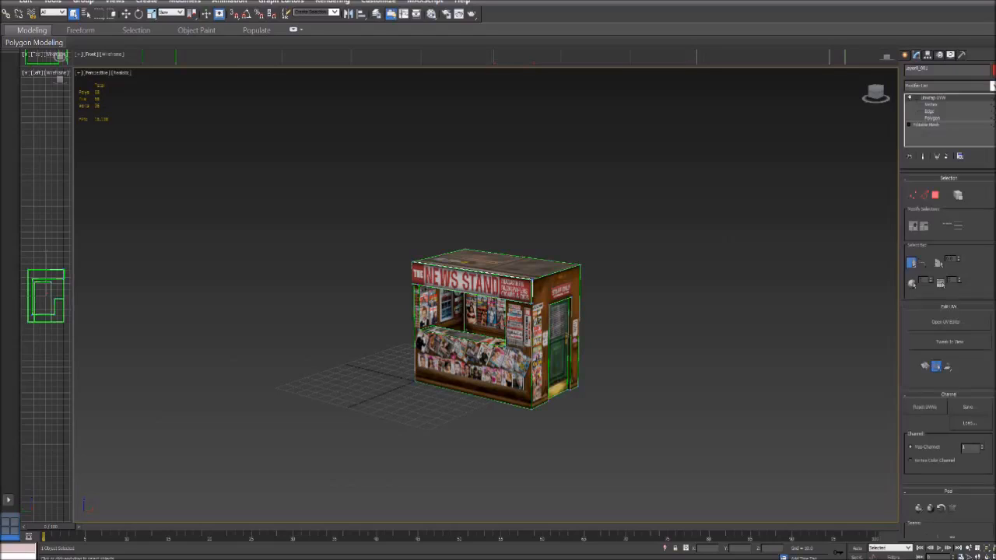
scroll(657, 335, up, 3)
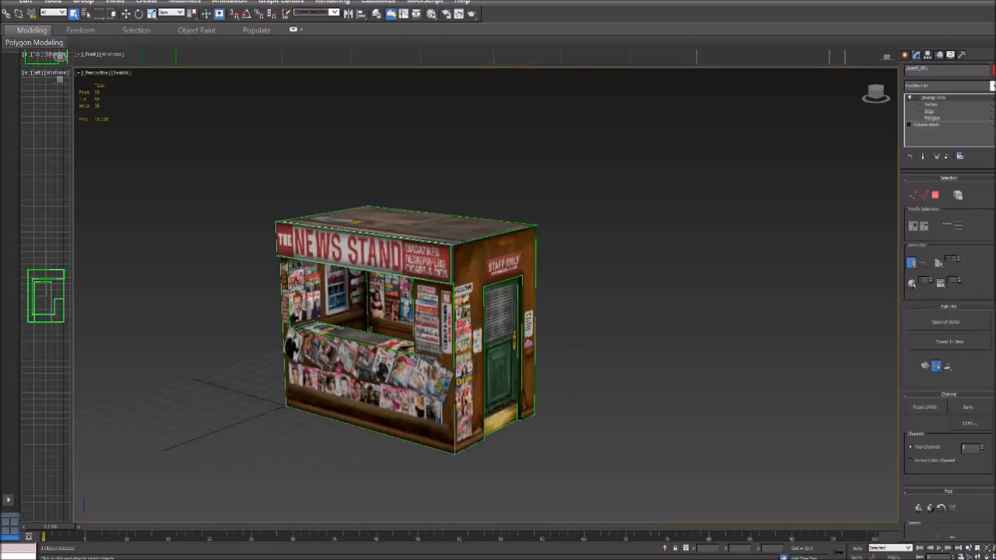
click(945, 321)
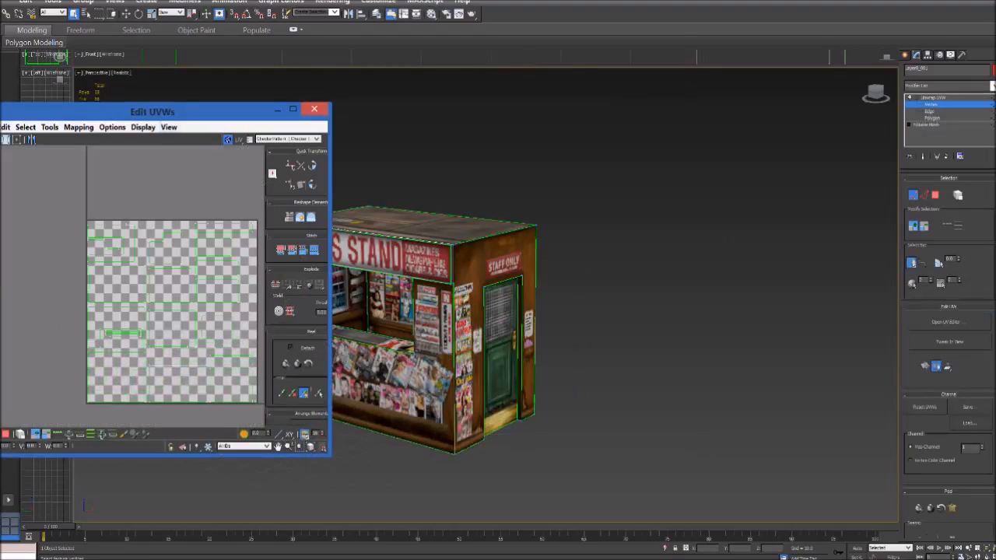
drag(148, 111, 725, 122)
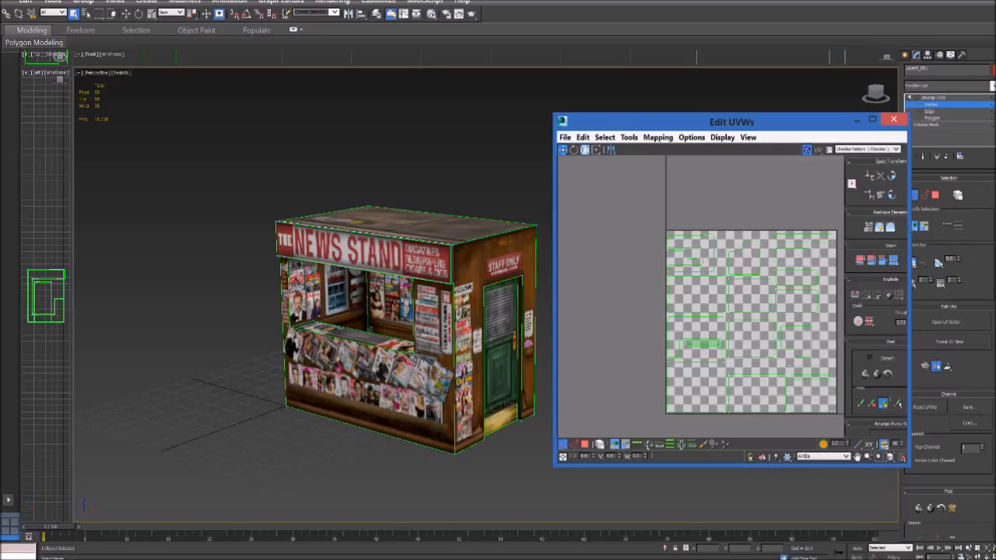
Close the UV editor, switch the Unwrap UVW modifier to Polygon level and reopen the editor
key(alt+Tab)
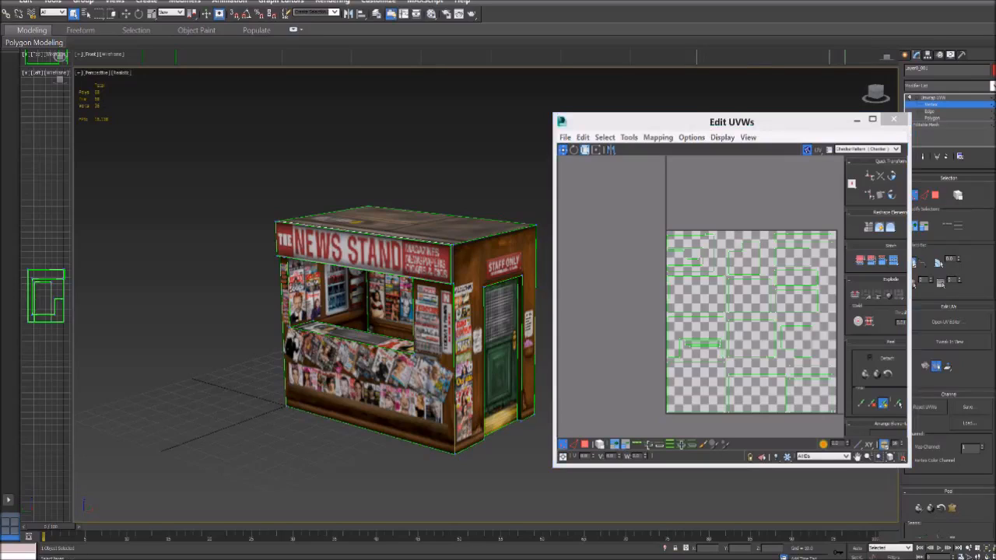
key(alt+Tab)
click(894, 120)
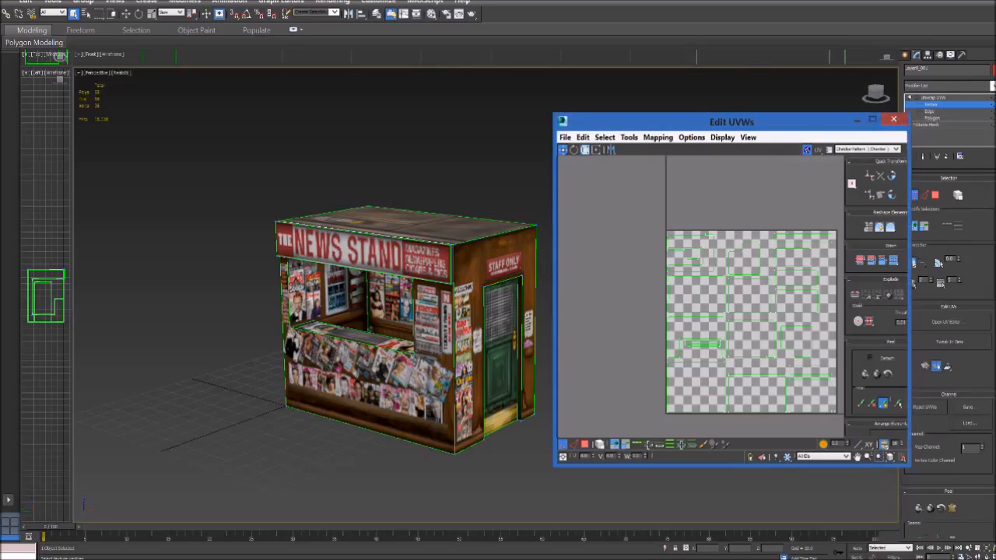
click(932, 118)
click(945, 321)
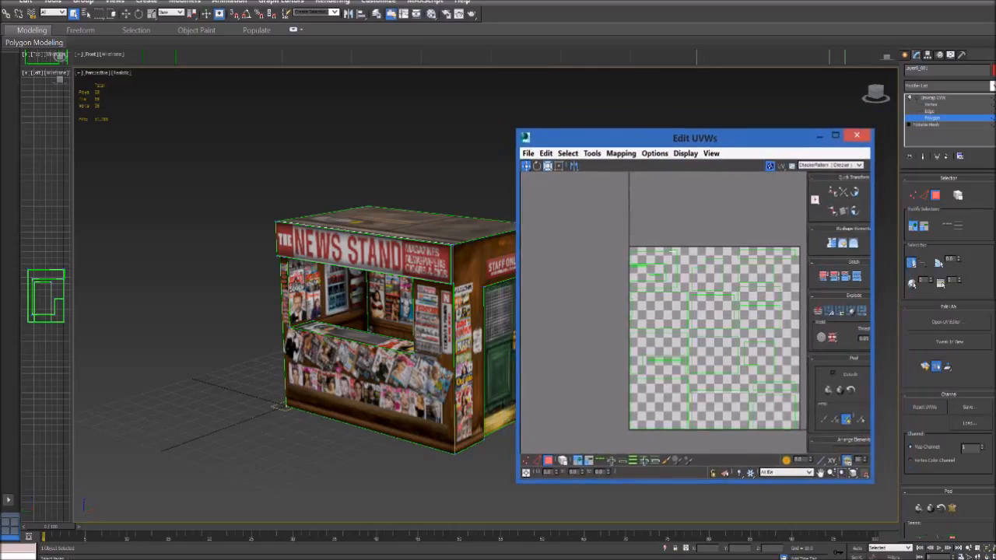
Select the stand's inner side wall and then its front counter face to examine their places in the UV layout
click(331, 291)
click(707, 278)
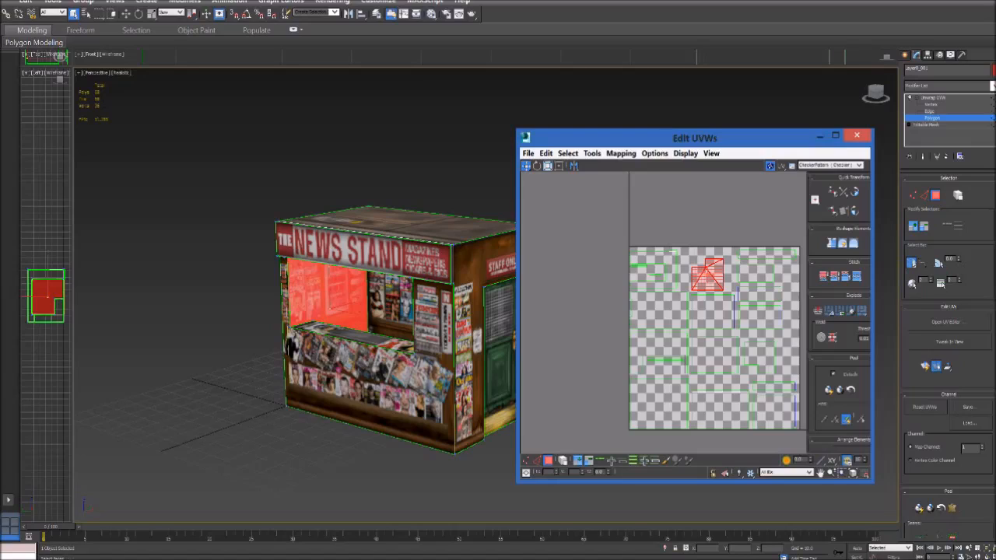
click(364, 376)
click(694, 138)
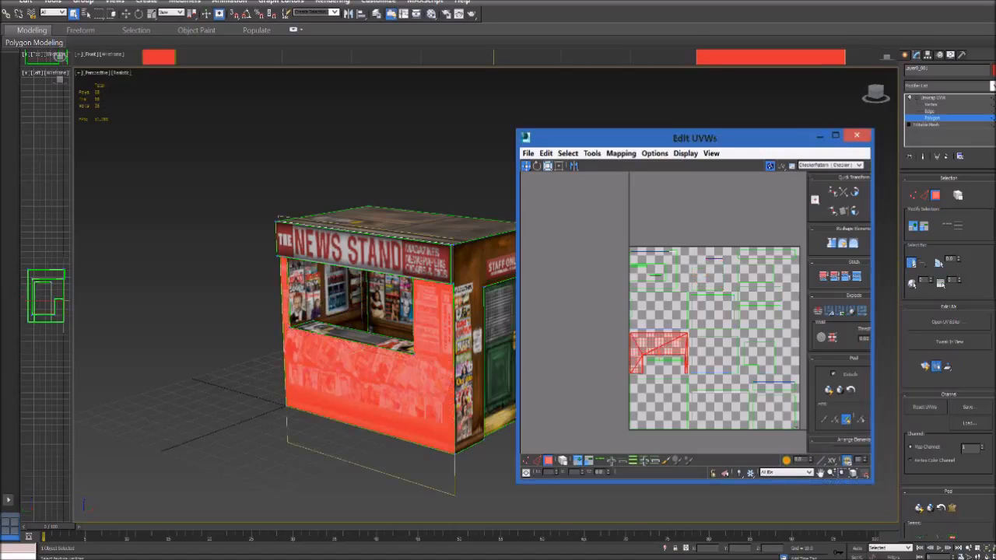
scroll(662, 343, up, 2)
middle_drag(661, 342, 727, 350)
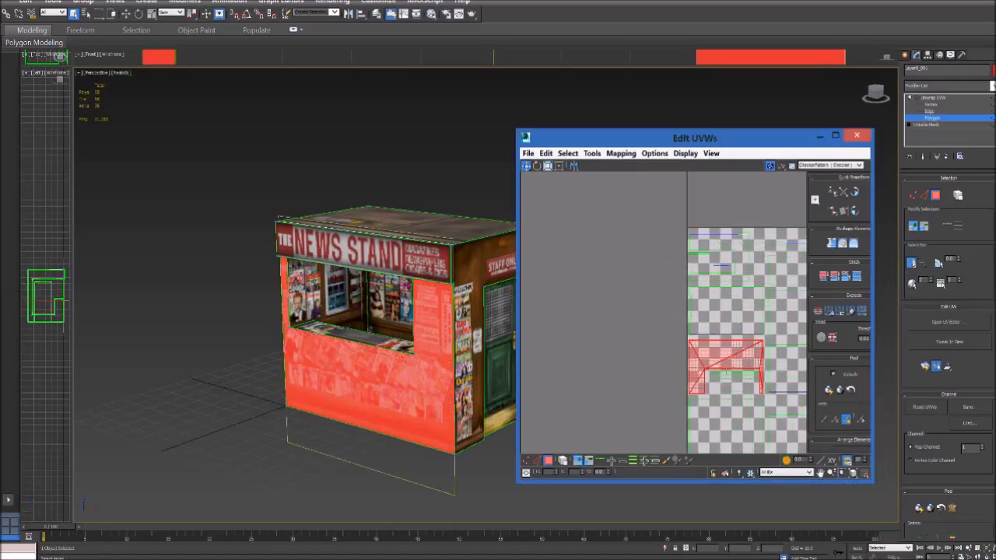
Select the roof and NEWS STAND sign faces, and then the sign's narrow end face, to examine their UV positions
click(392, 223)
ctrl+click(365, 252)
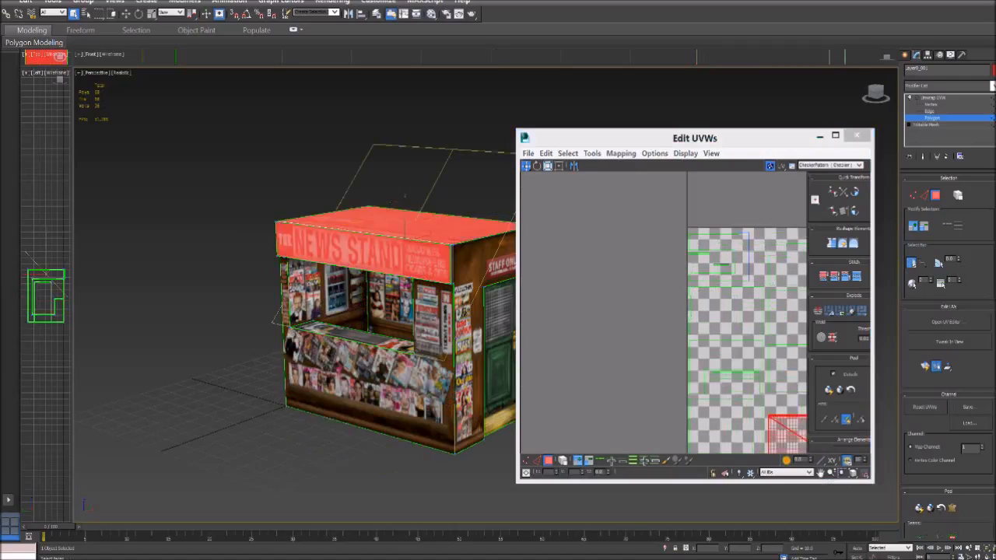
click(452, 257)
scroll(453, 252, up, 10)
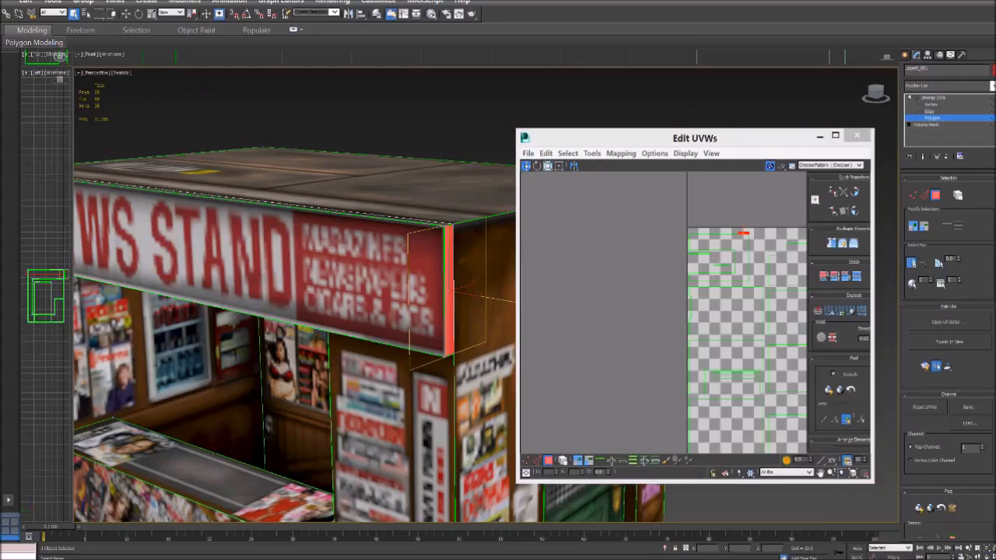
click(694, 138)
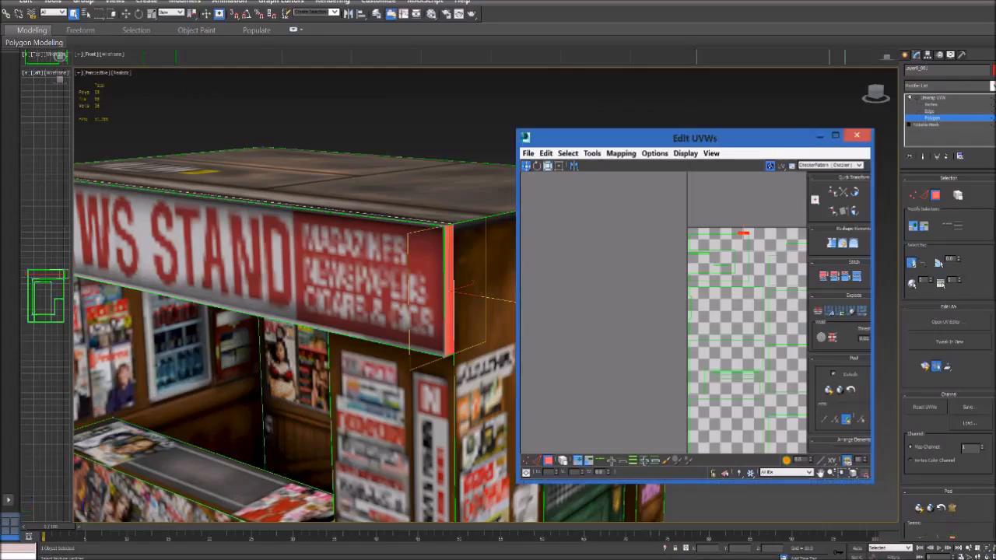
Enlarge the UV editor, select the NEWS STAND sign's front face to examine its UV position, and close the editor
drag(694, 138, 591, 126)
drag(769, 468, 835, 486)
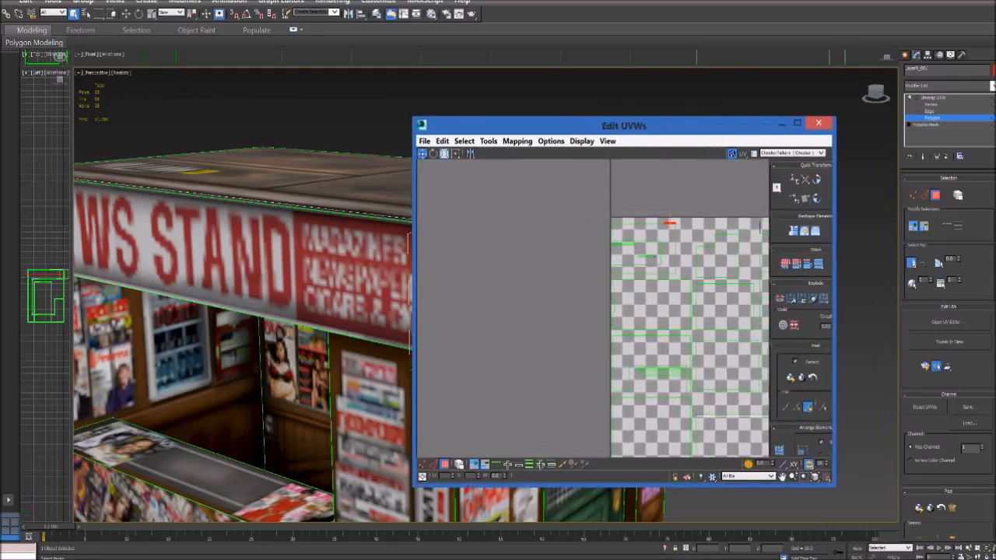
click(283, 261)
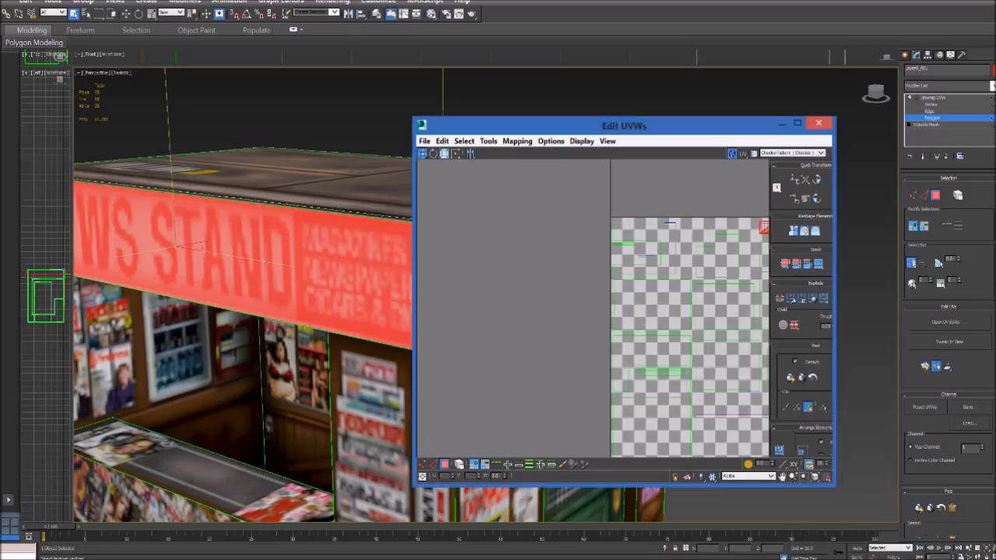
click(819, 123)
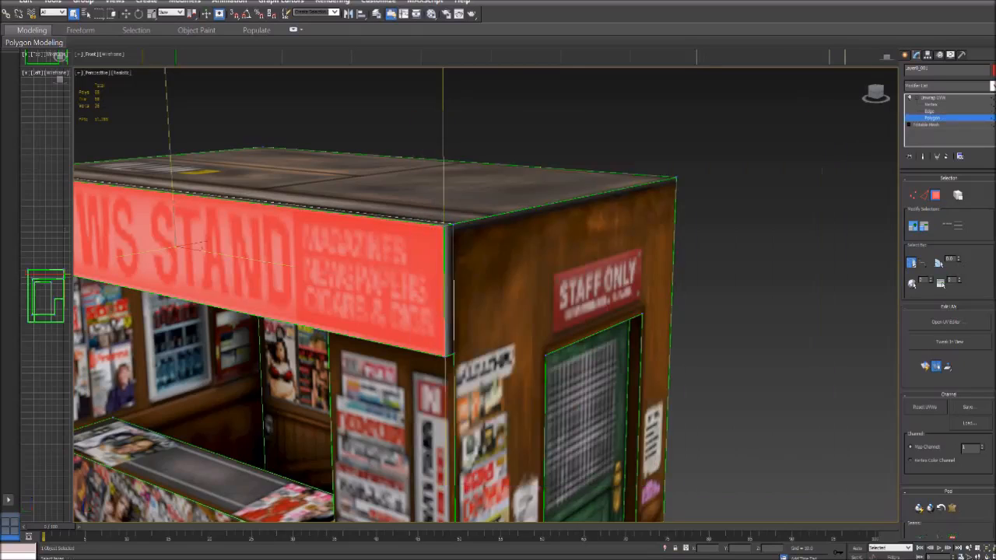
Deselect the NEWS STAND sign face and view the whole stand from outside
drag(875, 94, 895, 81)
scroll(874, 151, down, 6)
scroll(875, 152, up, 3)
click(830, 175)
mouse_move(875, 94)
mouse_down()
mouse_move(909, 100)
mouse_move(891, 99)
mouse_up()
scroll(684, 260, down, 5)
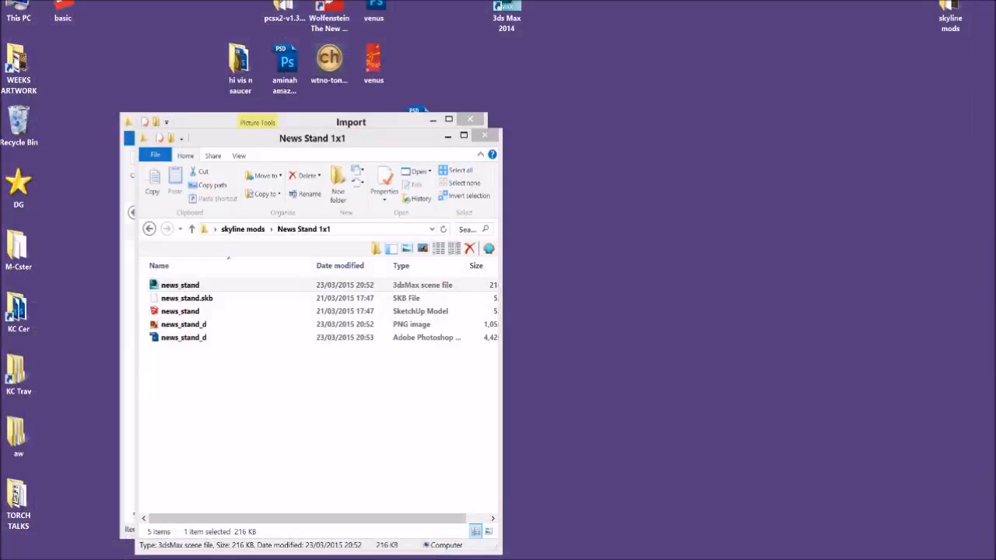
Place the News Stand 1x1 folder window beside the Import folder and open the basic_d texture for viewing
drag(312, 137, 712, 116)
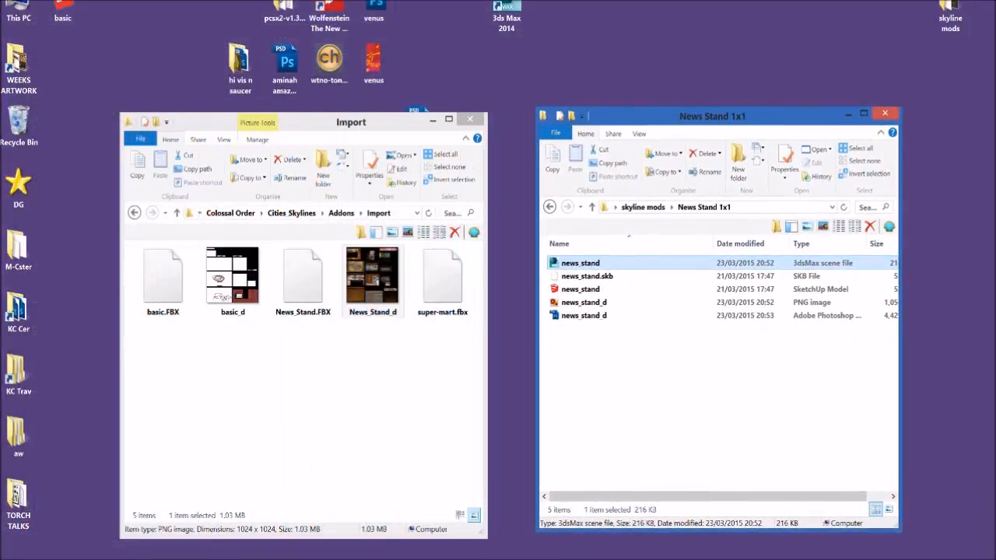
click(319, 373)
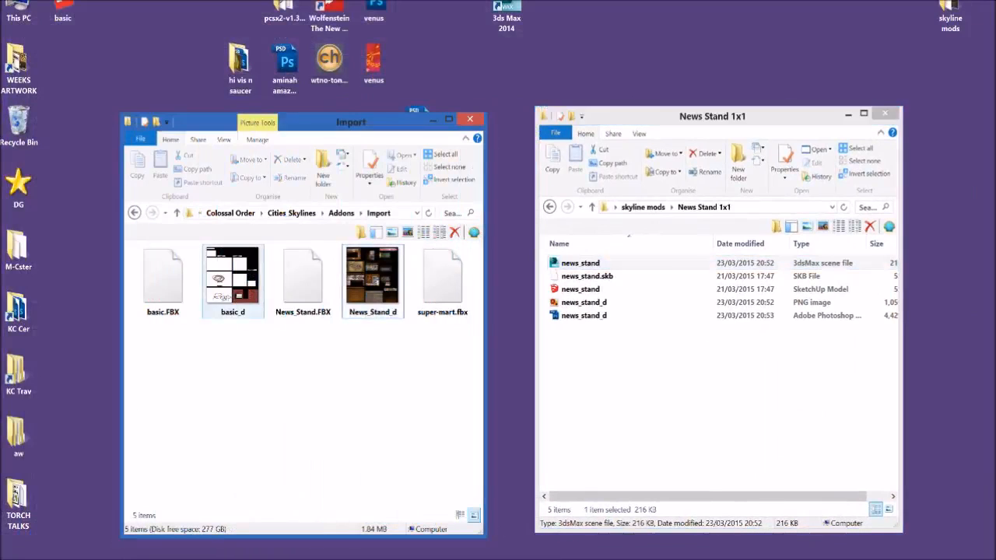
double_click(232, 280)
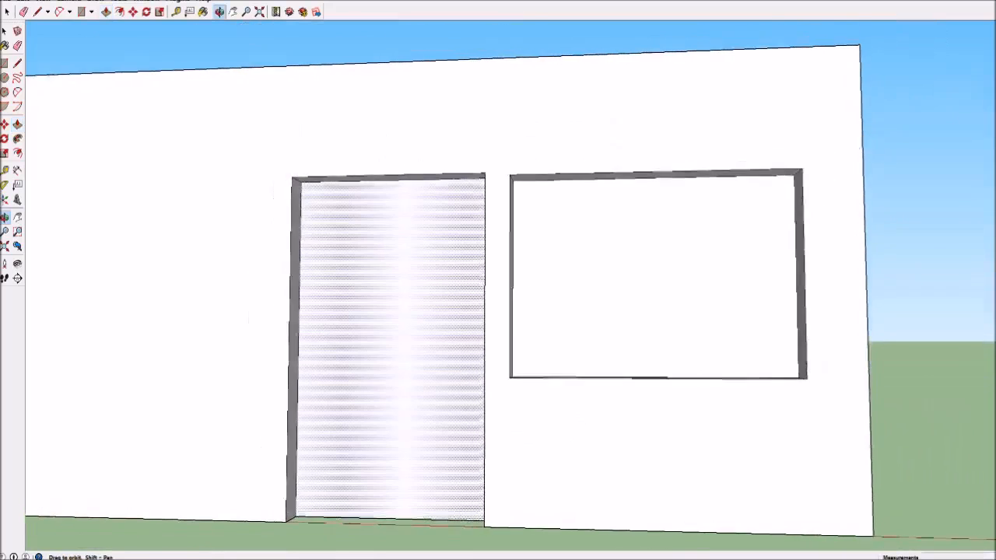
In SketchUp, draw a tall rectangle for a second window on the front wall, on the blank side of the door
middle_drag(389, 327, 404, 339)
scroll(405, 339, down, 2)
click(82, 11)
click(151, 196)
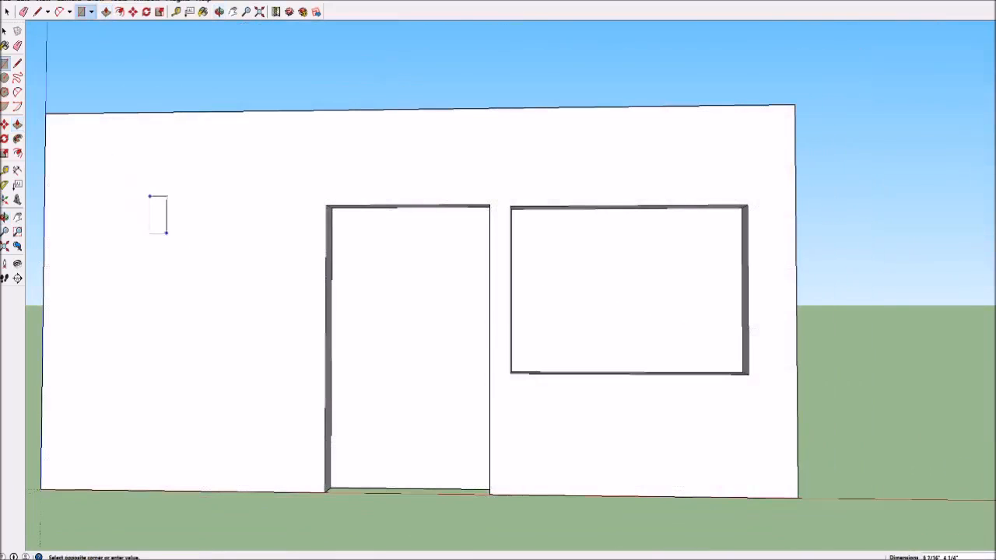
click(270, 430)
Push the new rectangle about 4 7/8" into the front wall to form a window recess, and check the result
middle_drag(226, 340, 389, 372)
click(105, 12)
click(311, 342)
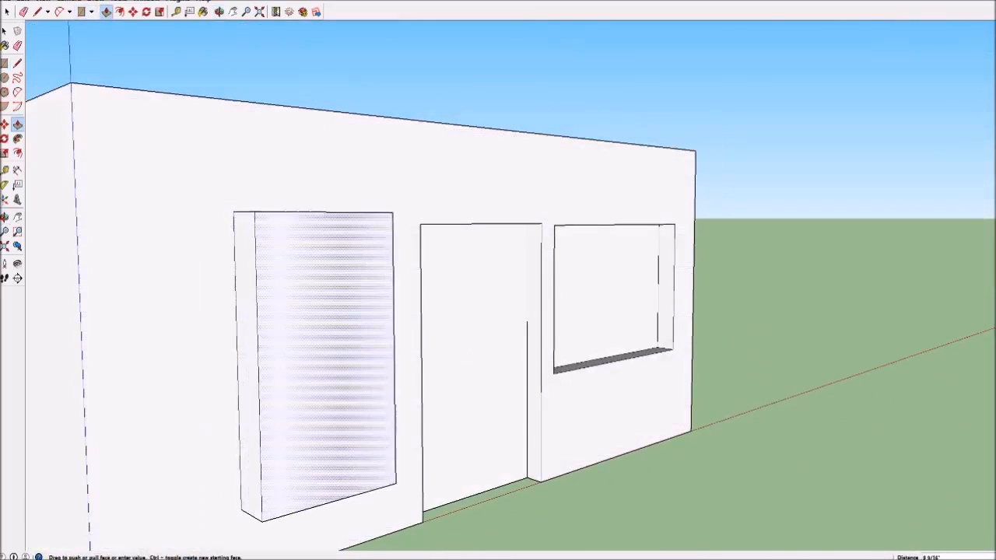
click(299, 336)
middle_drag(299, 336, 311, 370)
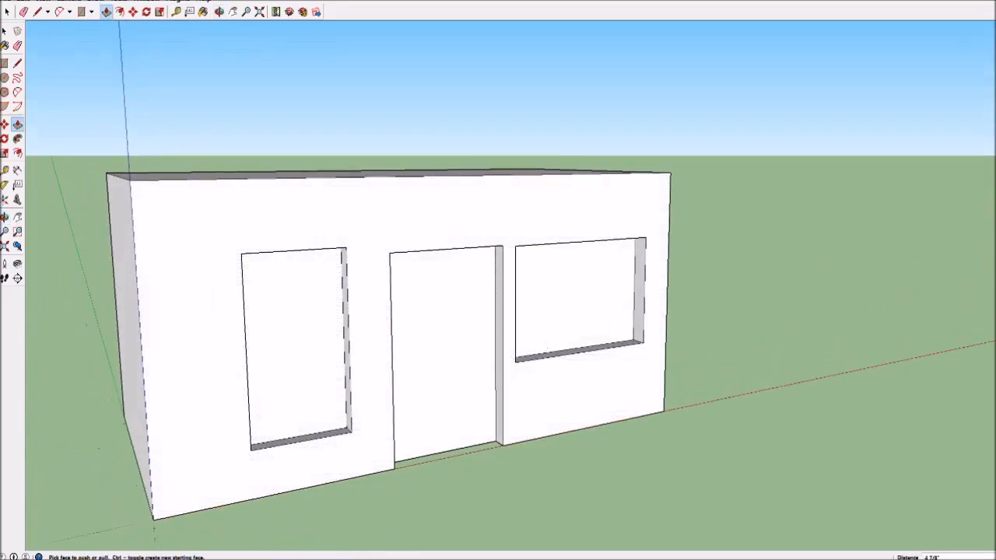
middle_drag(436, 342, 350, 358)
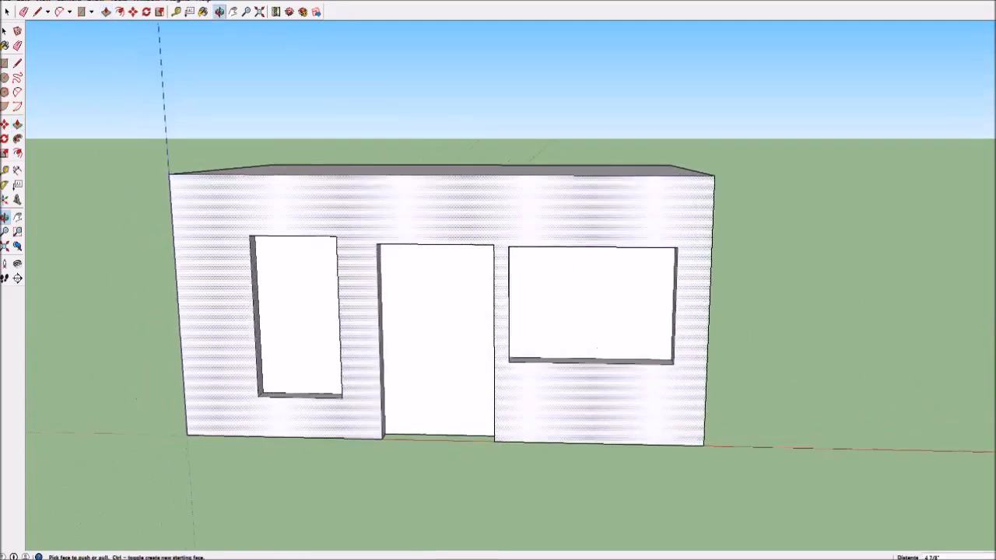
middle_drag(436, 350, 338, 292)
middle_drag(544, 311, 498, 315)
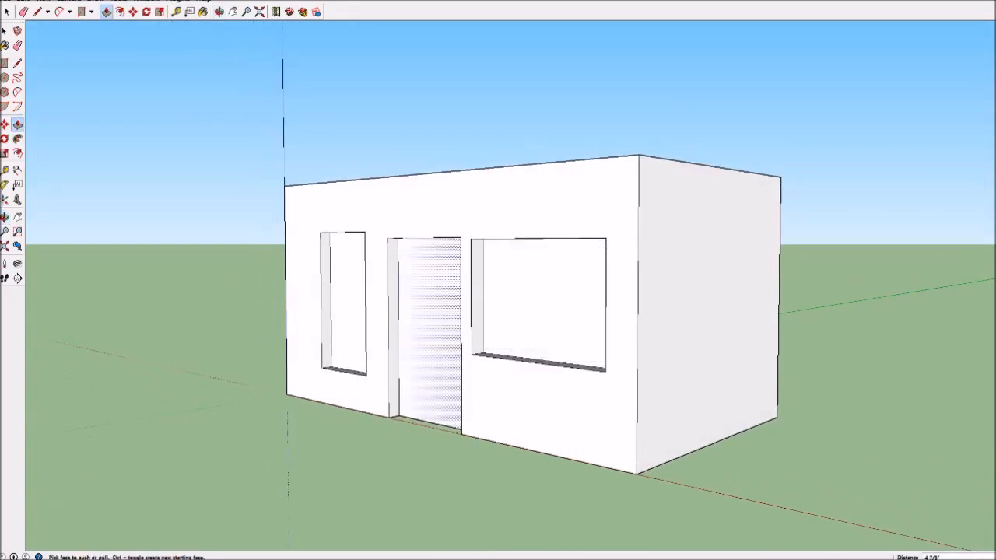
middle_drag(439, 327, 441, 349)
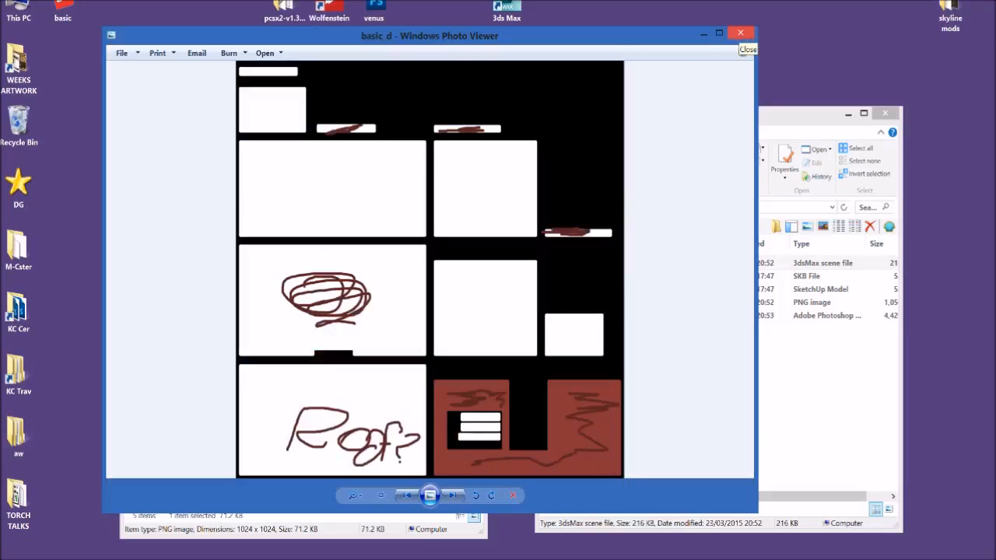
Close the basic_d image and switch to 3ds Max to view the news stand from another side
click(740, 34)
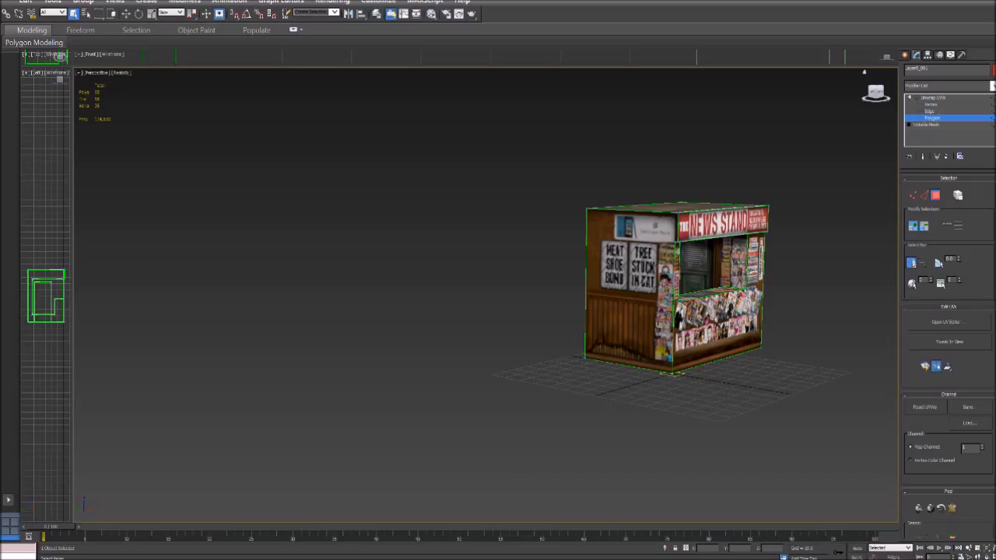
drag(876, 92, 830, 93)
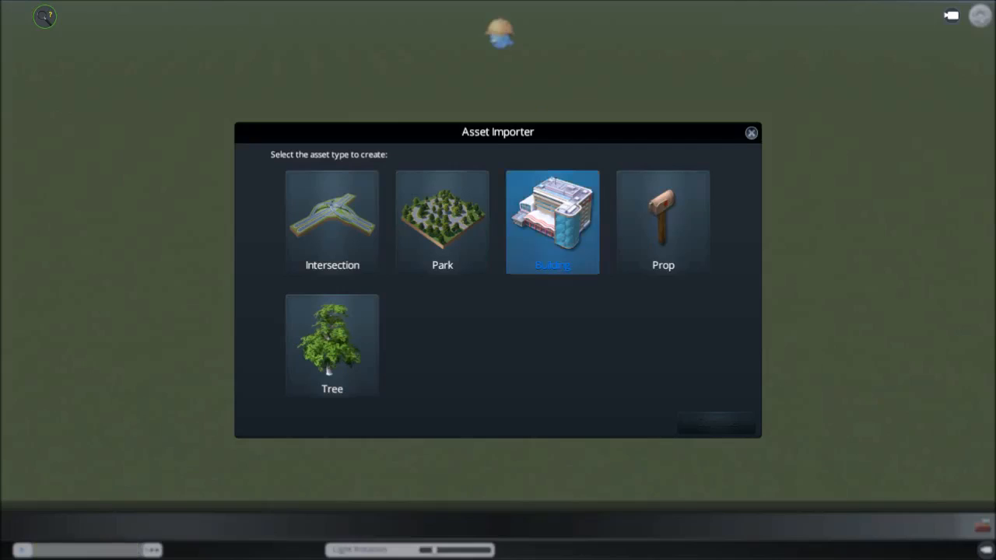
In the Cities: Skylines Asset Importer, create a Building asset based on the Level 1 Coffee Shop template
click(552, 222)
click(716, 421)
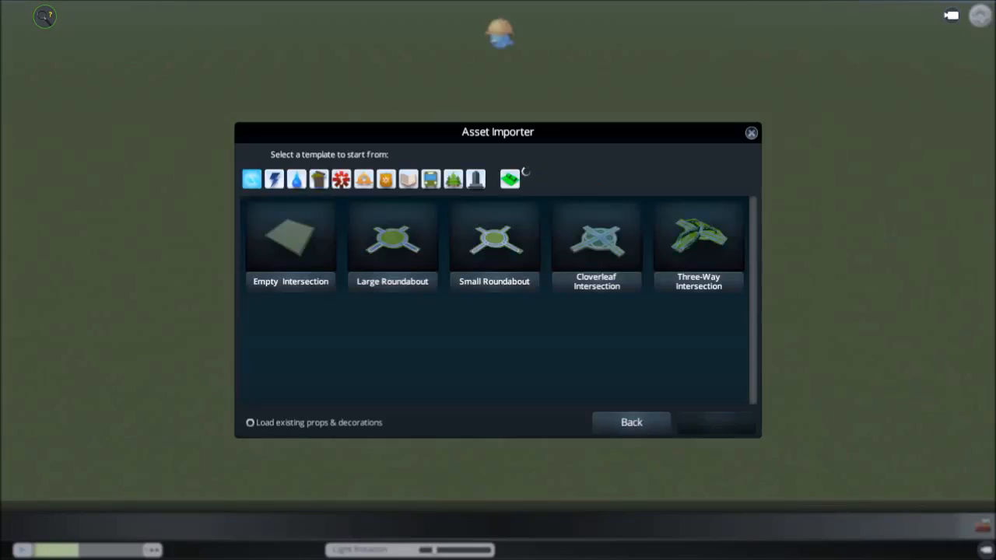
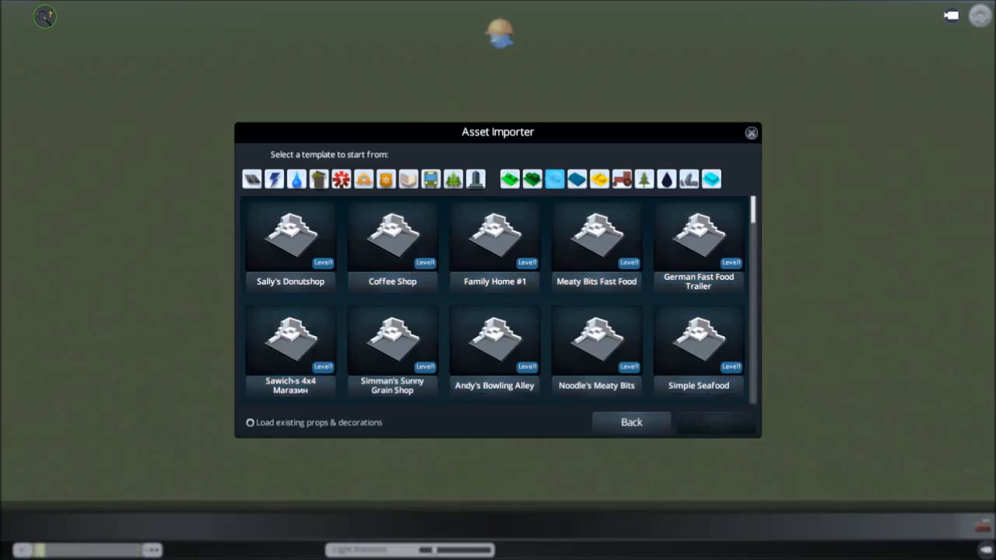
scroll(494, 303, down, 5)
scroll(498, 300, up, 3)
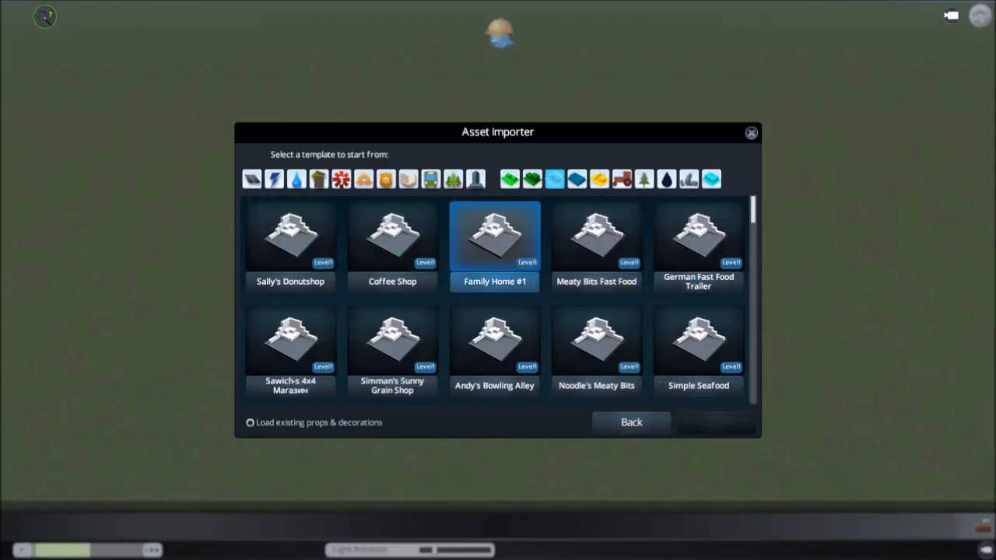
click(392, 241)
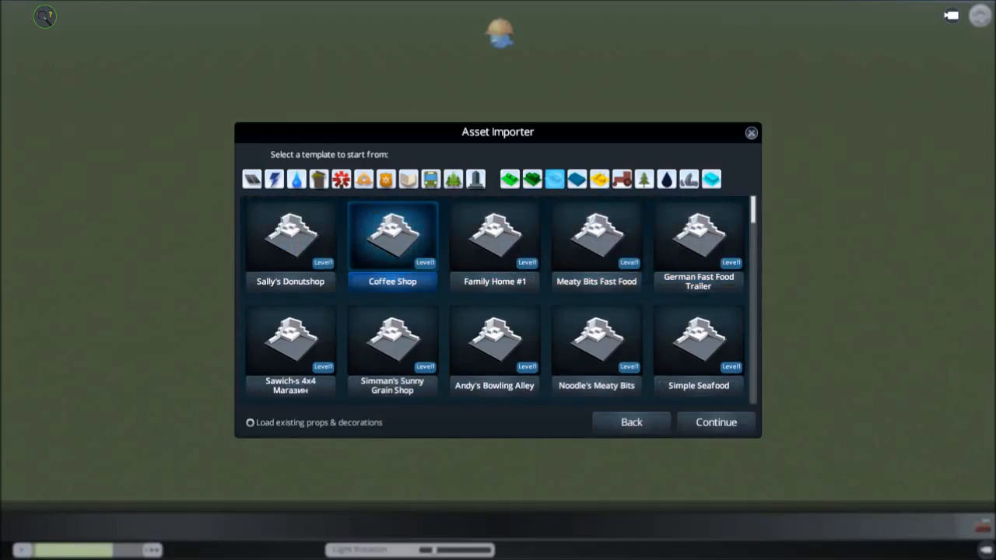
click(716, 422)
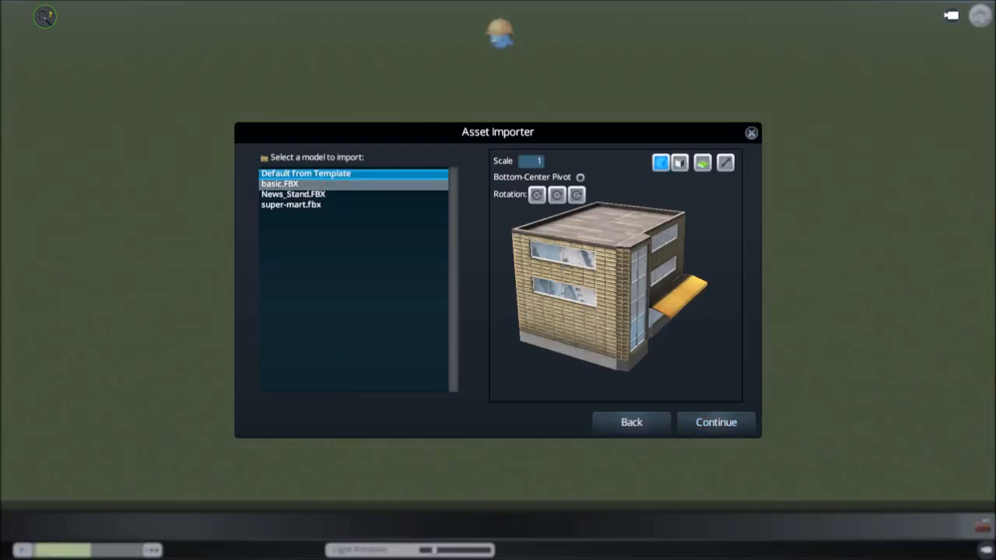
Select basic.FBX as the model to import, turn it upright, and enable Bottom-Center Pivot and the grid
click(280, 184)
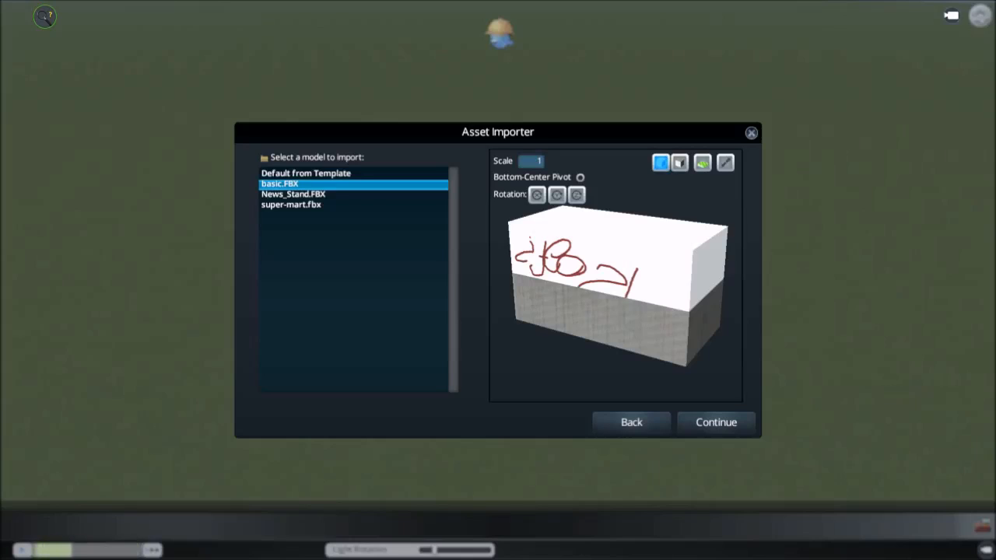
click(580, 178)
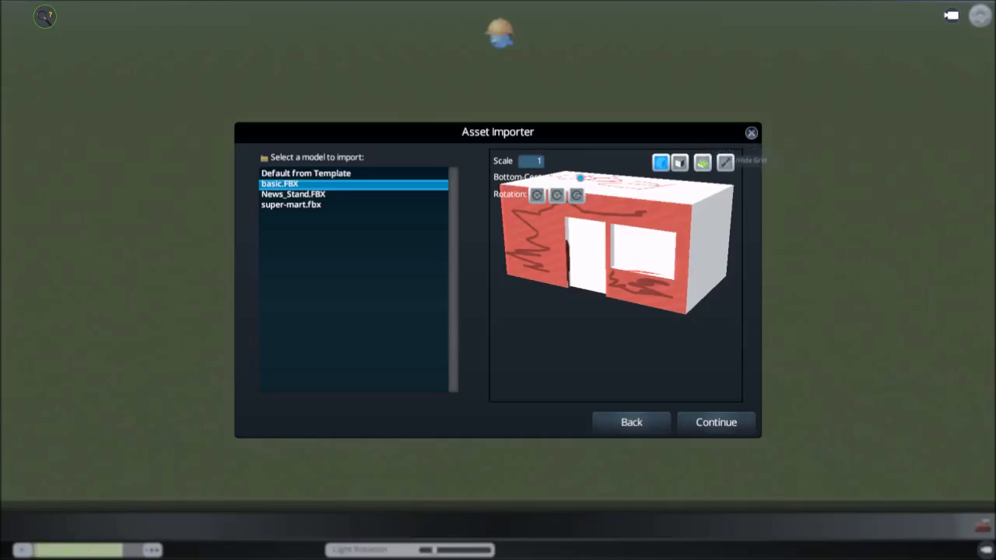
click(702, 162)
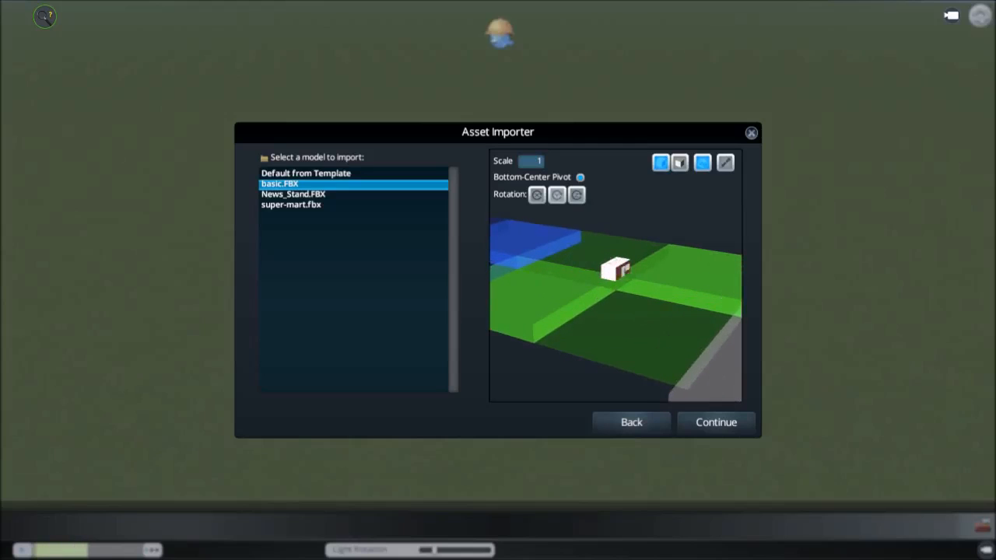
Set the imported model's scale to 5.6
click(532, 162)
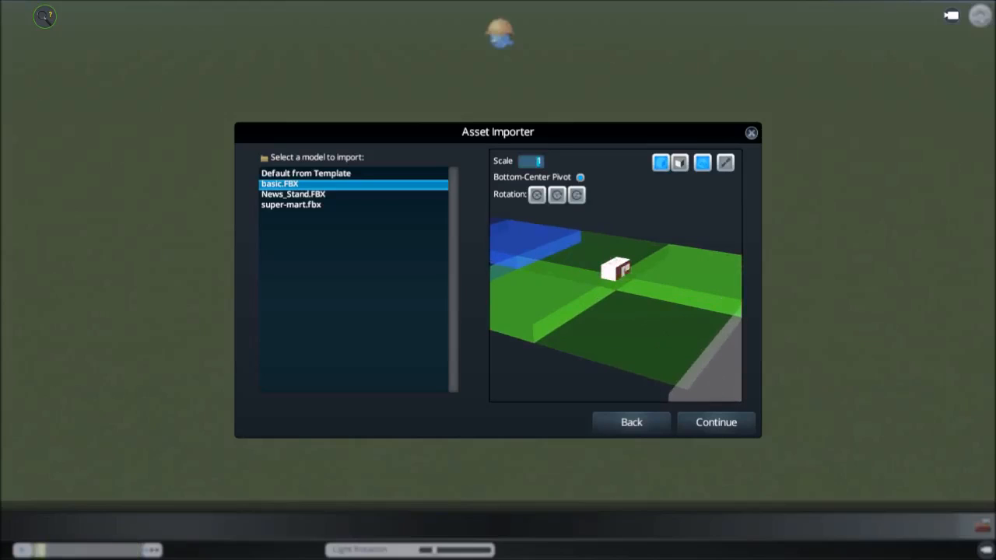
text(5)
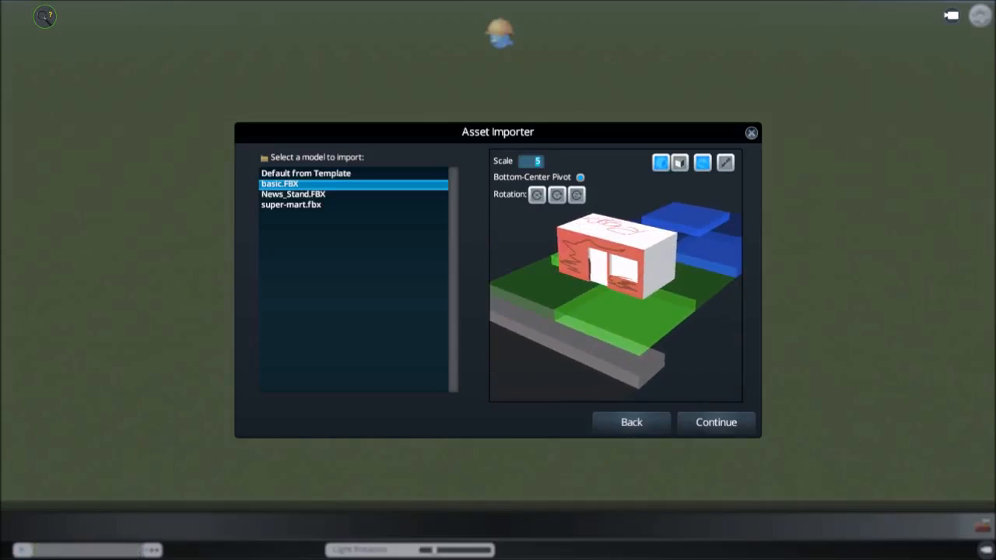
text(.6)
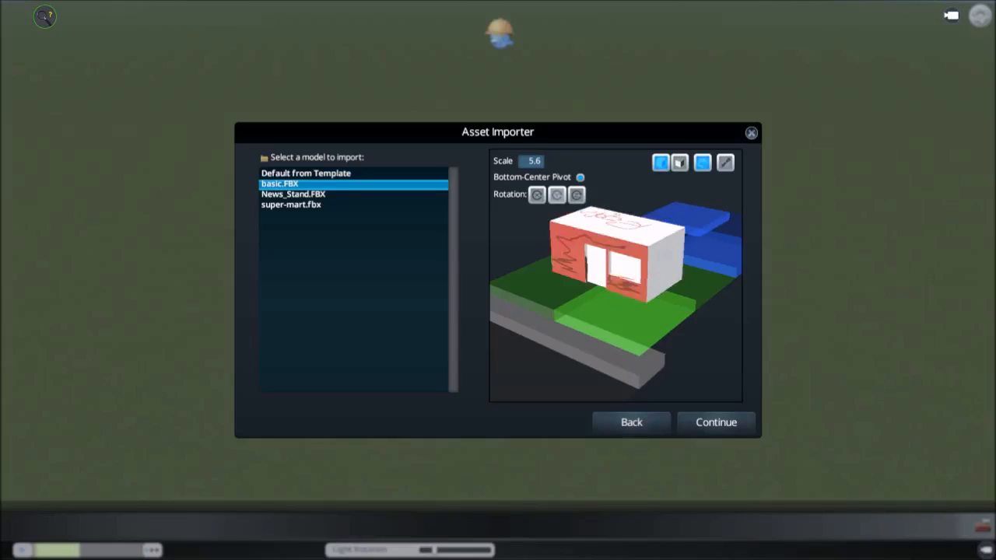
mouse_move(623, 280)
mouse_down()
mouse_move(591, 282)
mouse_move(628, 235)
mouse_move(604, 227)
mouse_move(595, 240)
mouse_move(633, 267)
mouse_move(619, 281)
mouse_up()
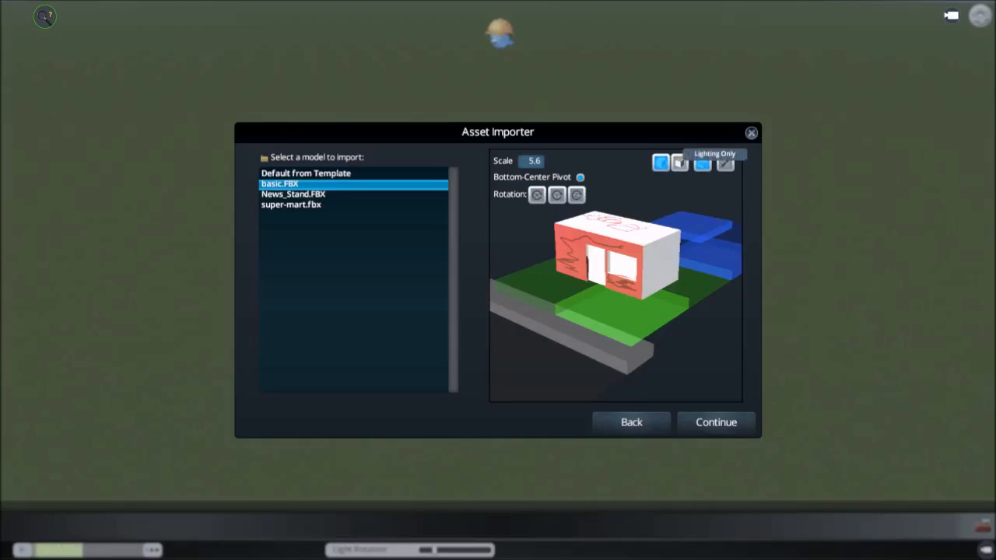
Check the house in the lighting-only mode and in the enlarged preview, and return to the normal import view
click(679, 163)
click(661, 162)
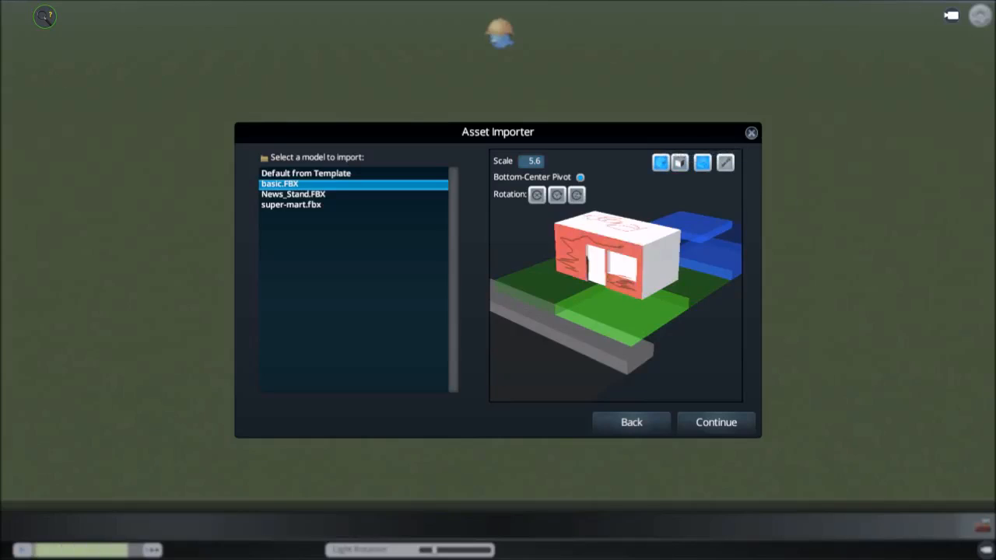
click(724, 162)
scroll(498, 280, up, 5)
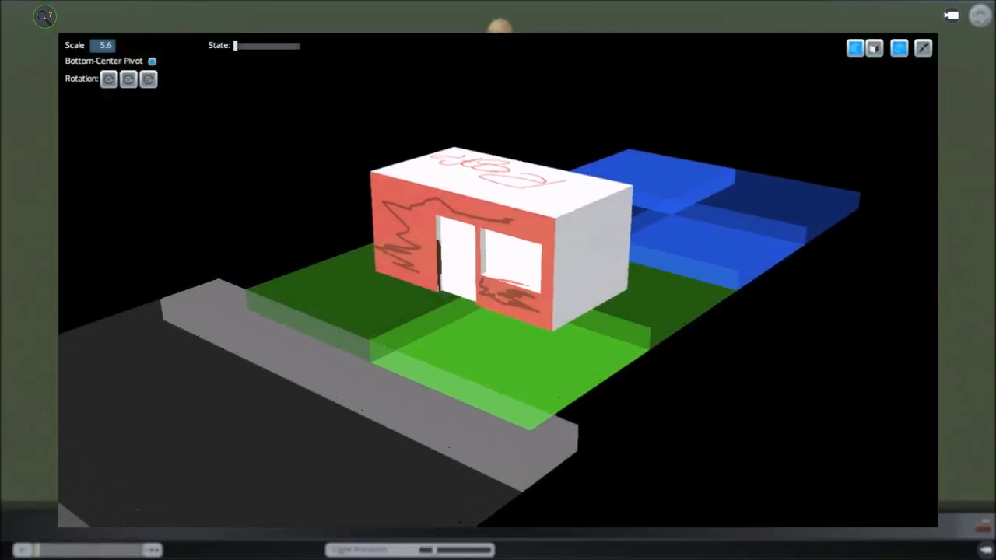
scroll(498, 280, down, 4)
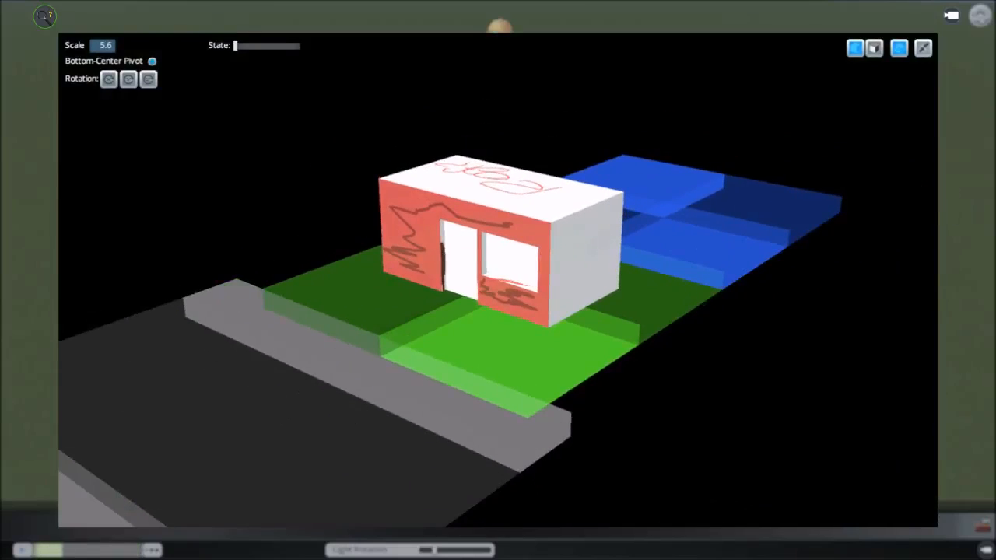
click(922, 47)
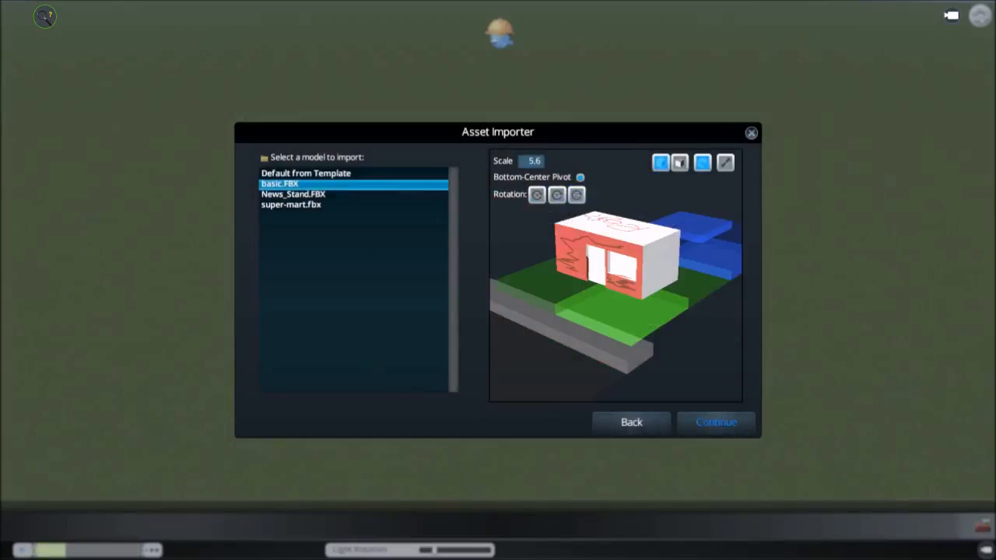
Finish the model selection to load the house in the asset editor, and view it up close on its plot
click(716, 421)
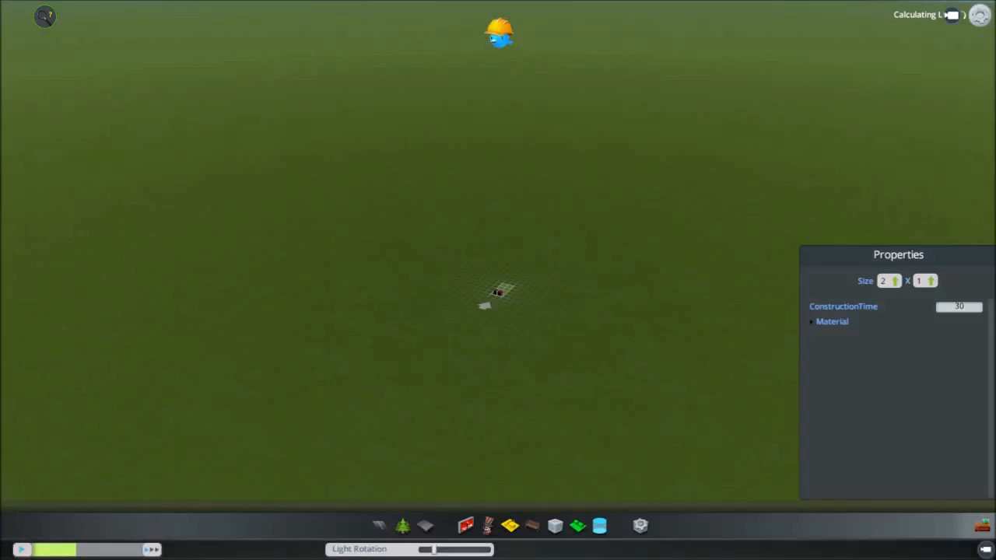
scroll(498, 296, up, 5)
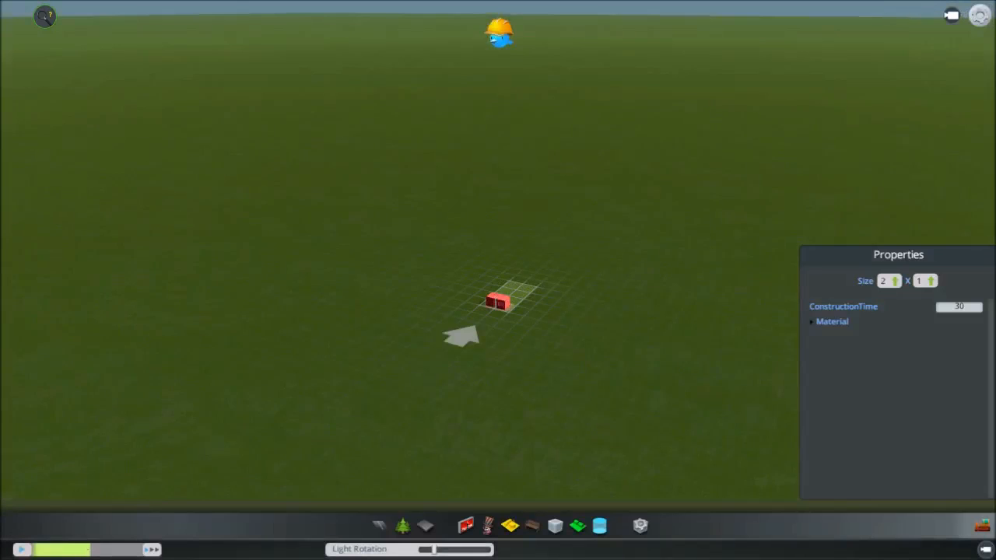
scroll(498, 327, up, 5)
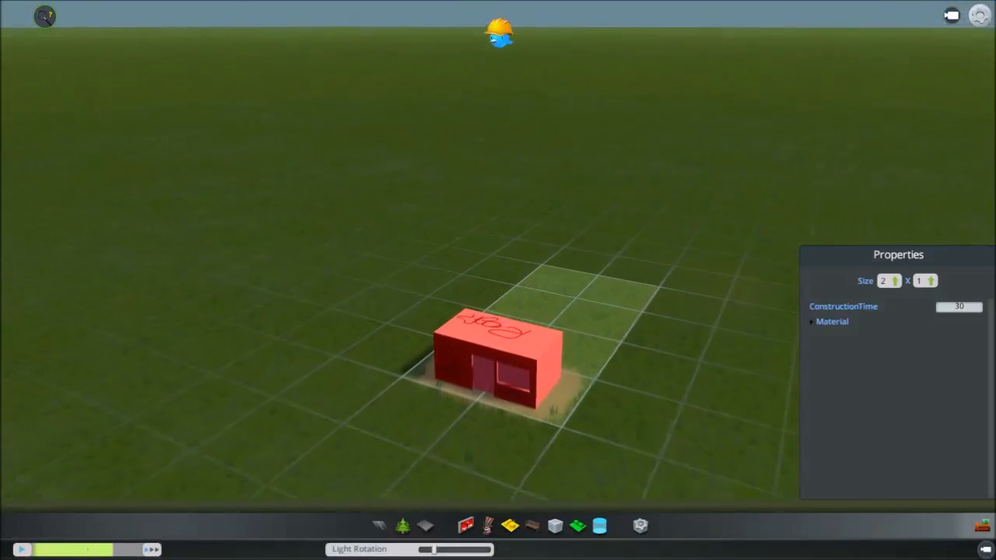
mouse_move(497, 311)
middle_down()
mouse_move(576, 264)
mouse_move(544, 268)
mouse_move(492, 338)
mouse_move(492, 315)
middle_up()
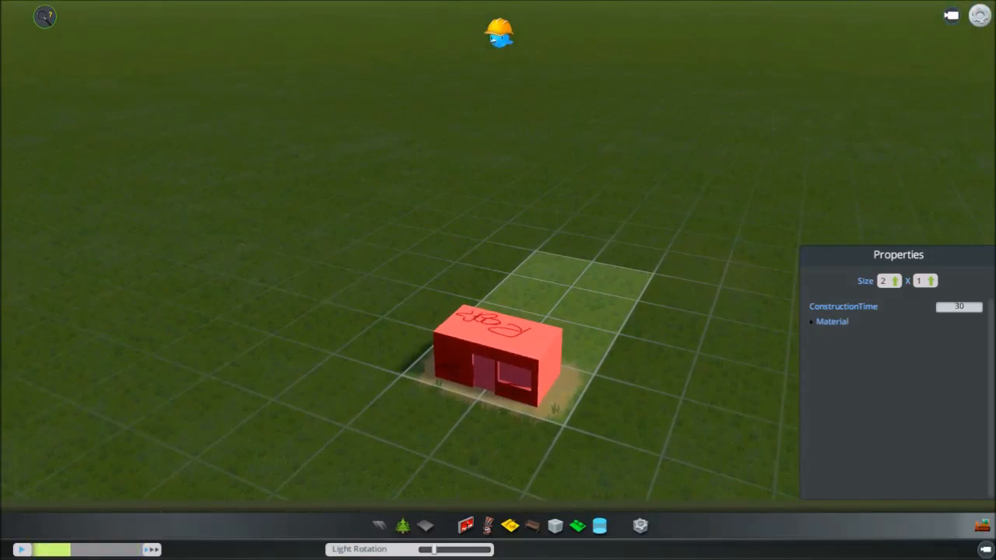
Expand the Material properties and set Color Variation #0 to white
click(832, 321)
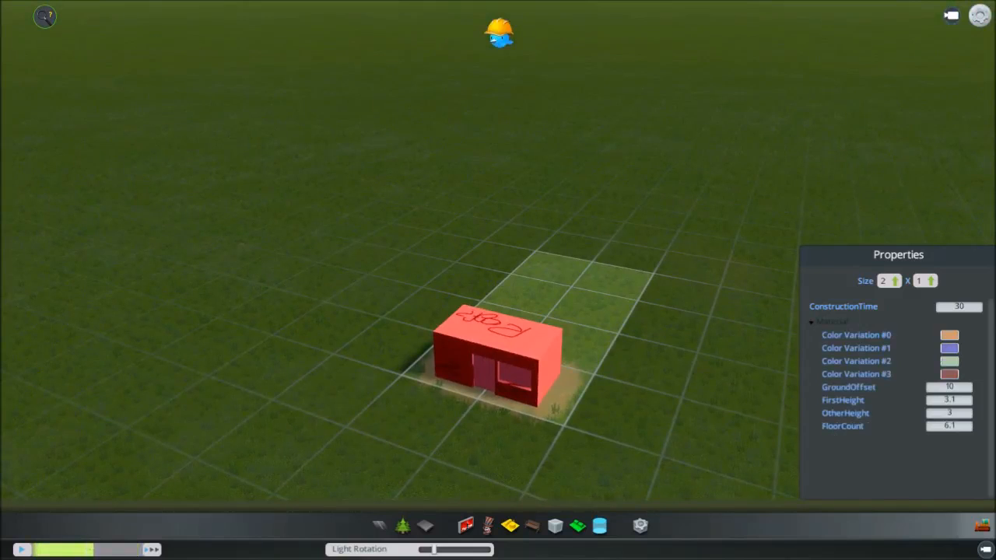
click(949, 335)
drag(846, 360, 832, 347)
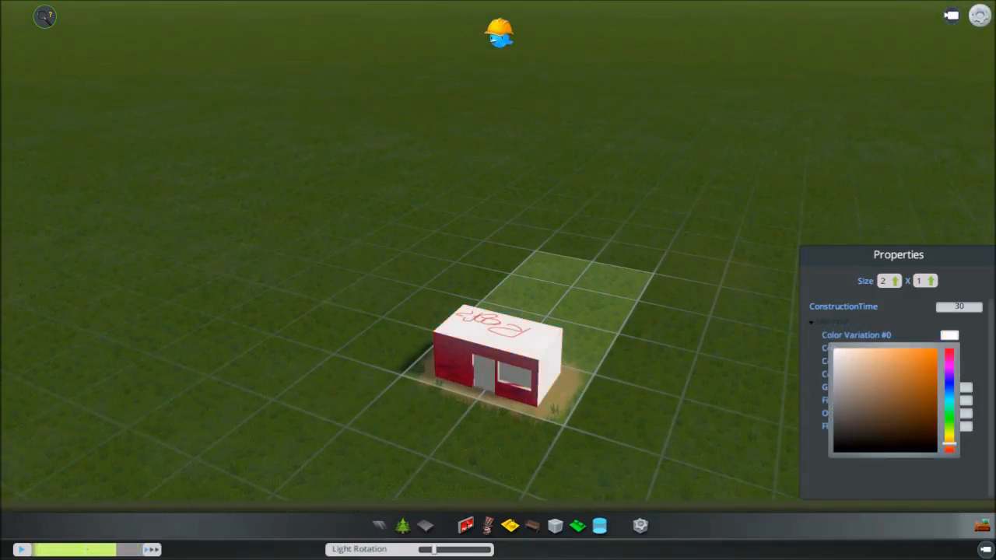
click(832, 321)
click(831, 321)
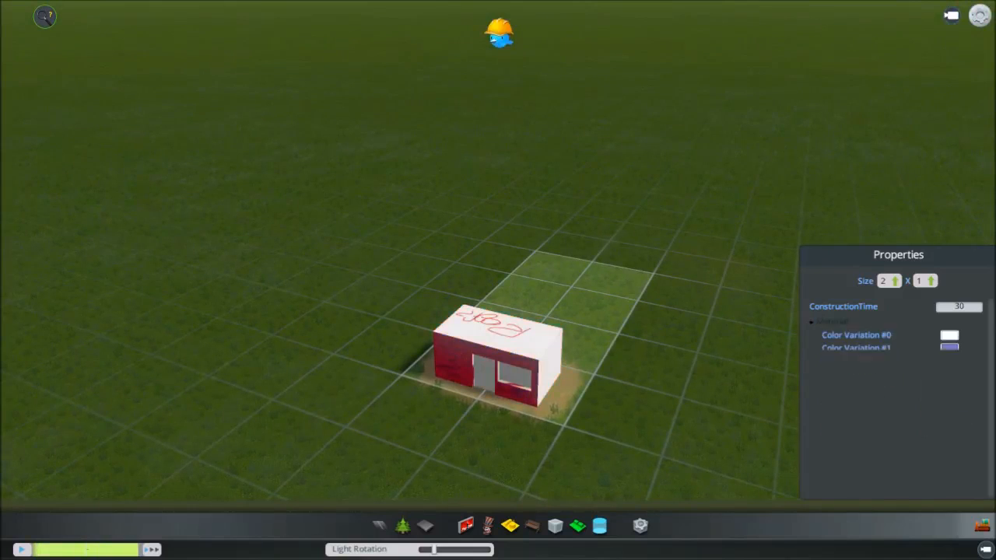
Set Color Variations #1, #2 and #3 of the house material to white
click(949, 347)
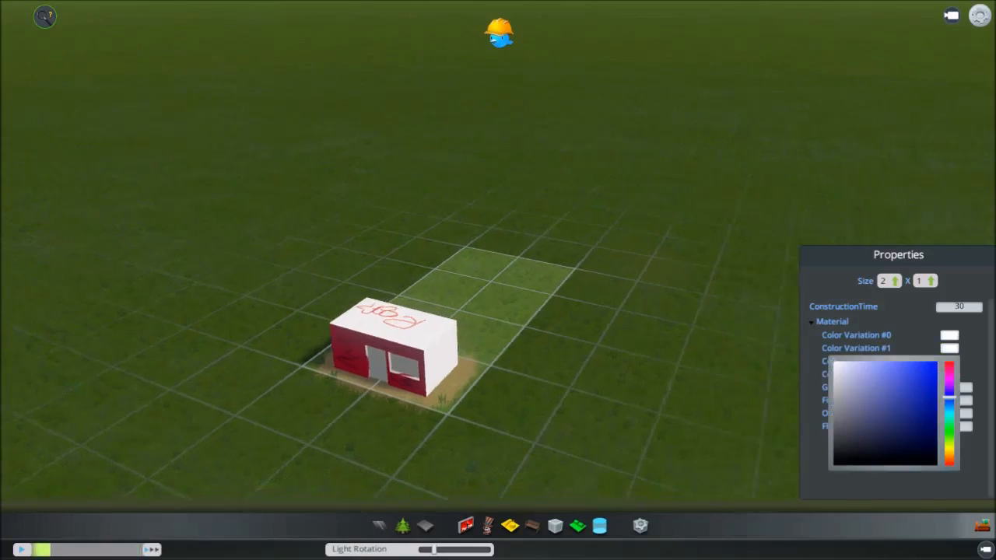
click(979, 361)
click(949, 361)
click(834, 375)
click(977, 372)
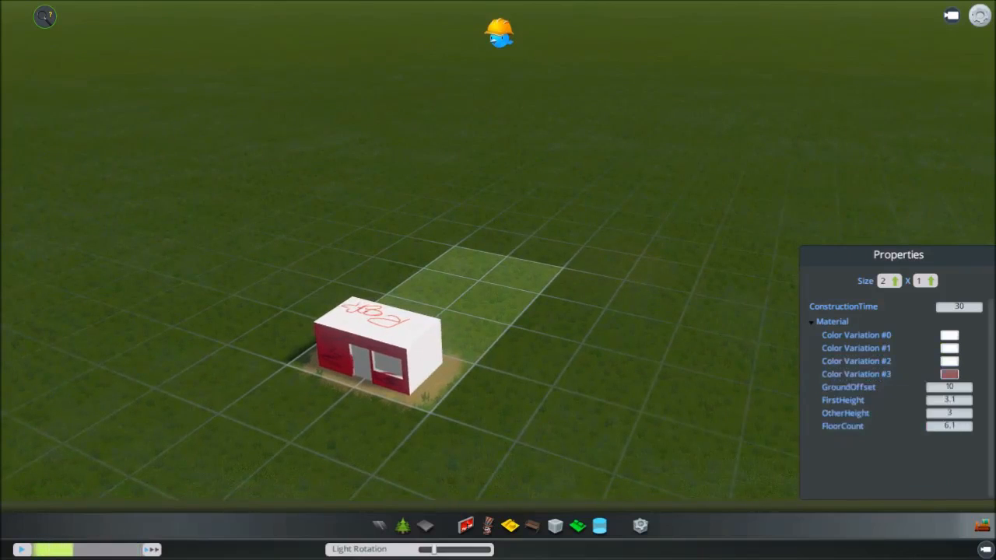
click(949, 374)
drag(898, 416, 835, 389)
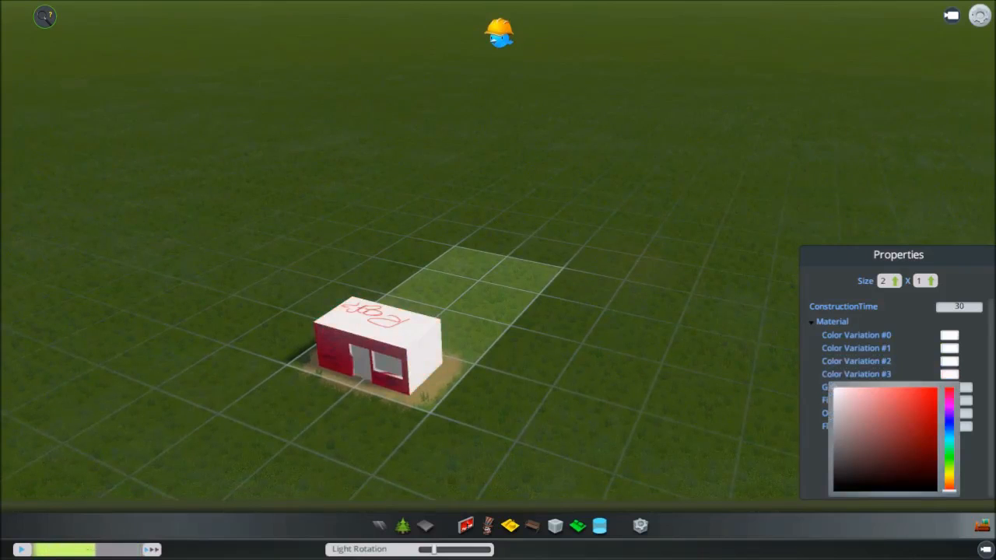
click(977, 373)
Inspect the house's colours up close and from low angles under a changed light rotation
middle_drag(622, 311, 556, 304)
scroll(497, 311, up, 1)
scroll(497, 280, up, 1)
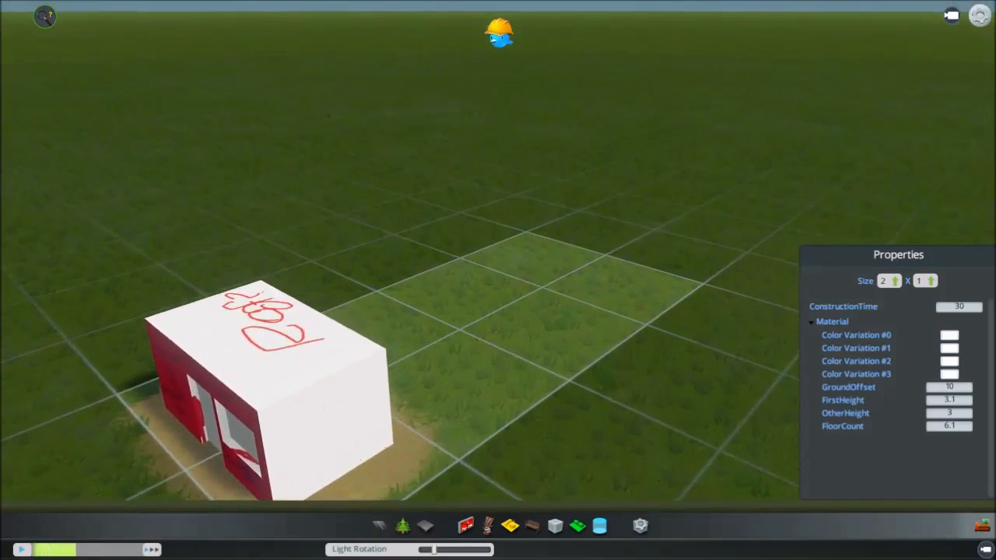
scroll(498, 280, down, 3)
middle_drag(498, 280, 513, 225)
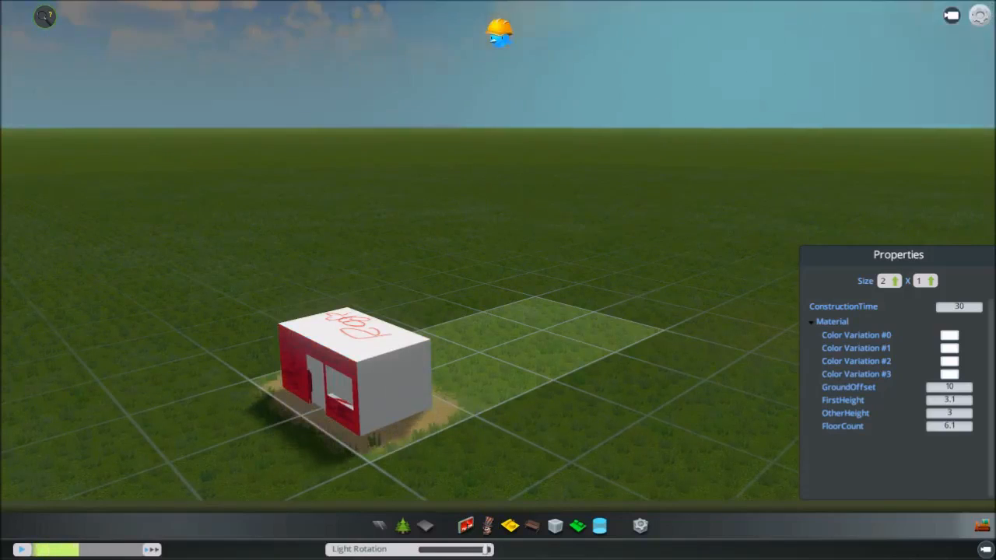
mouse_move(498, 311)
middle_down()
mouse_move(544, 272)
mouse_move(571, 270)
mouse_move(537, 318)
mouse_move(416, 369)
mouse_move(482, 303)
mouse_move(560, 272)
mouse_move(502, 282)
mouse_move(498, 304)
middle_up()
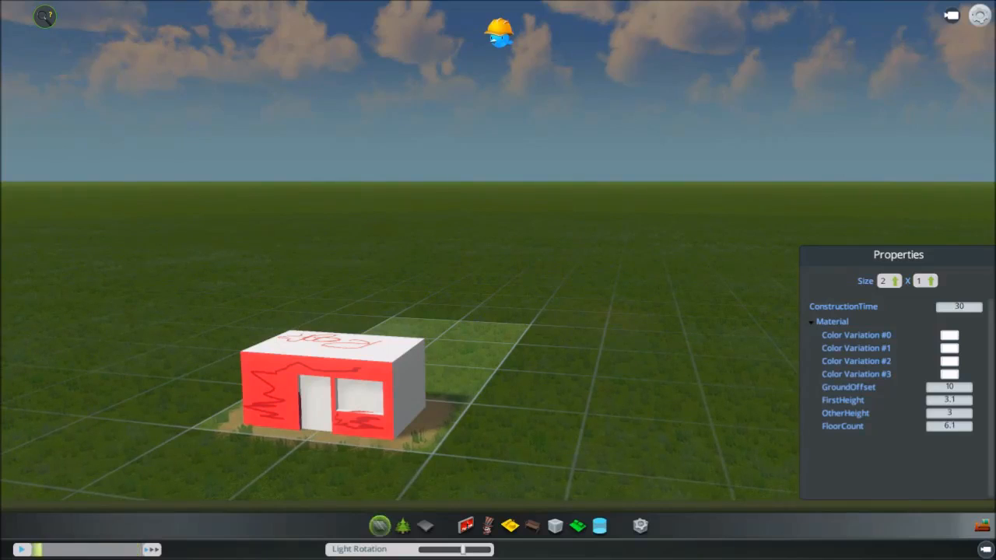
Cover the whole plot around and behind the house with the grey pavement surface
click(424, 526)
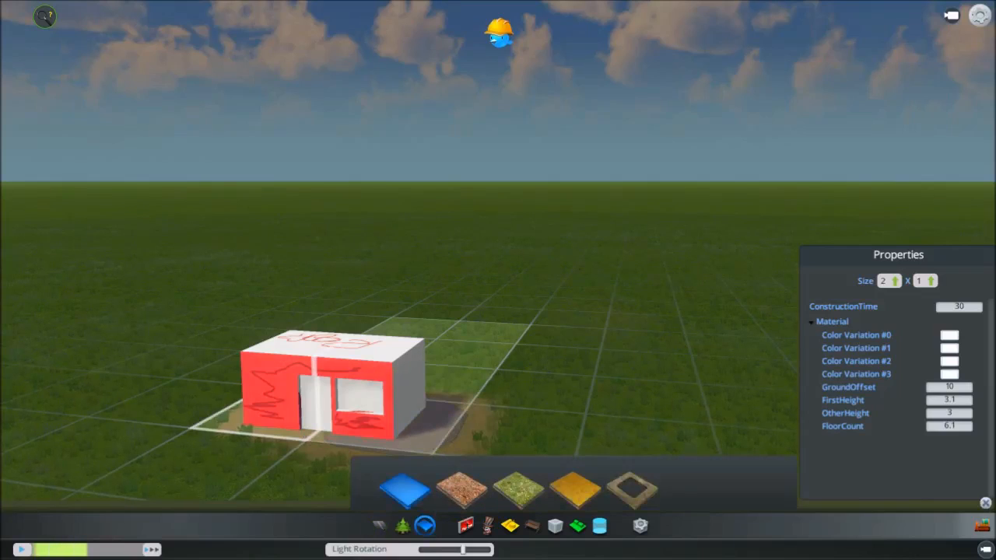
middle_drag(466, 379, 584, 301)
middle_drag(537, 330, 506, 280)
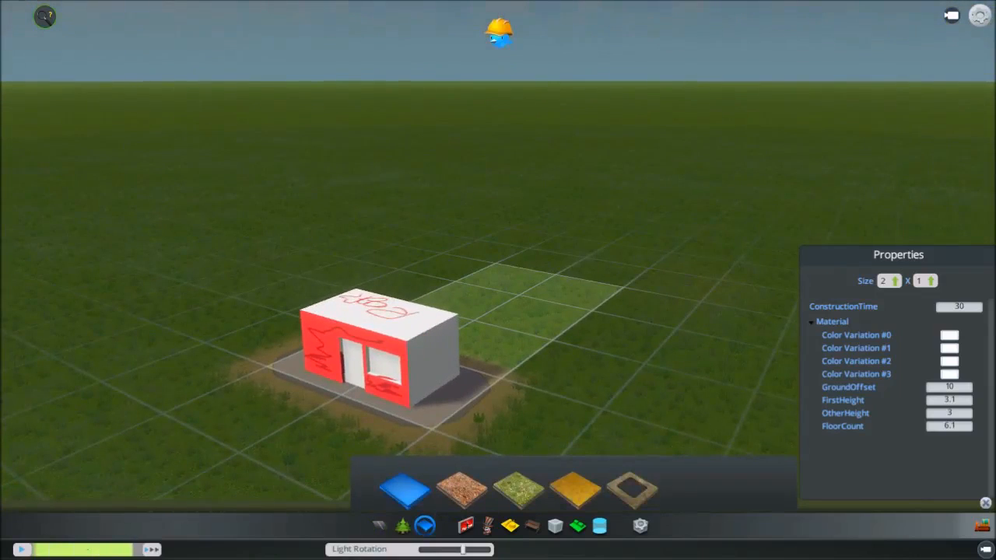
click(889, 281)
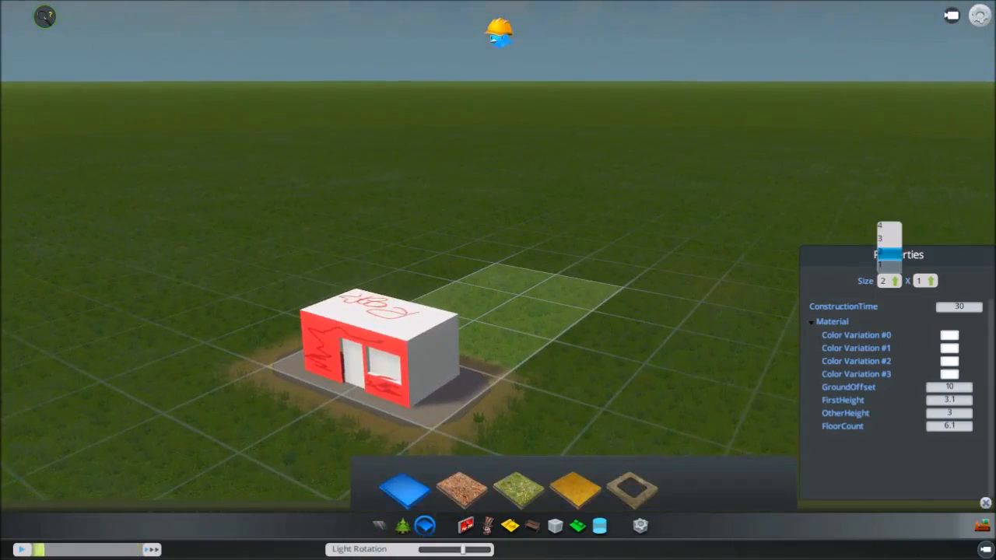
middle_drag(571, 292, 520, 284)
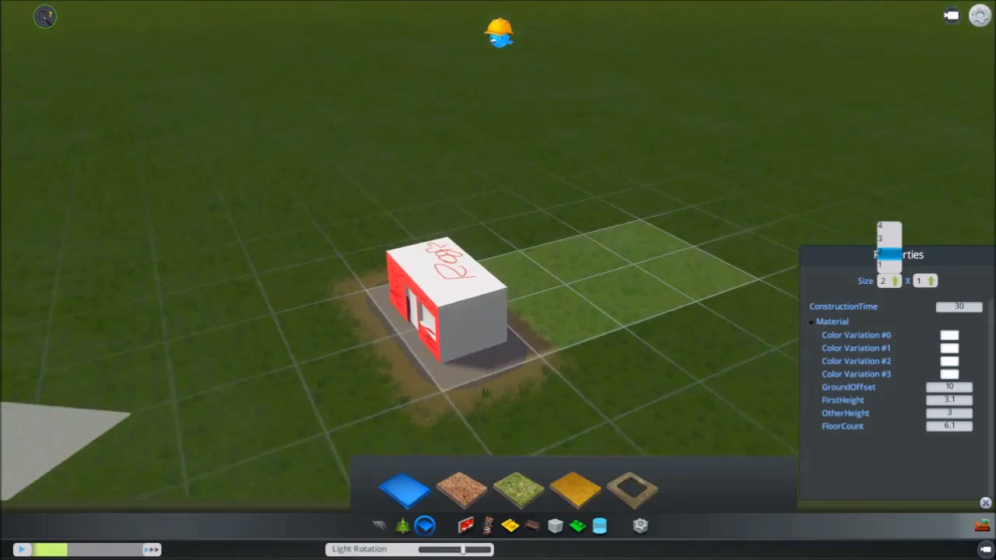
mouse_move(563, 315)
mouse_down()
mouse_move(524, 275)
mouse_move(577, 258)
mouse_move(695, 274)
mouse_move(646, 236)
mouse_move(581, 255)
mouse_up()
middle_drag(582, 255, 445, 321)
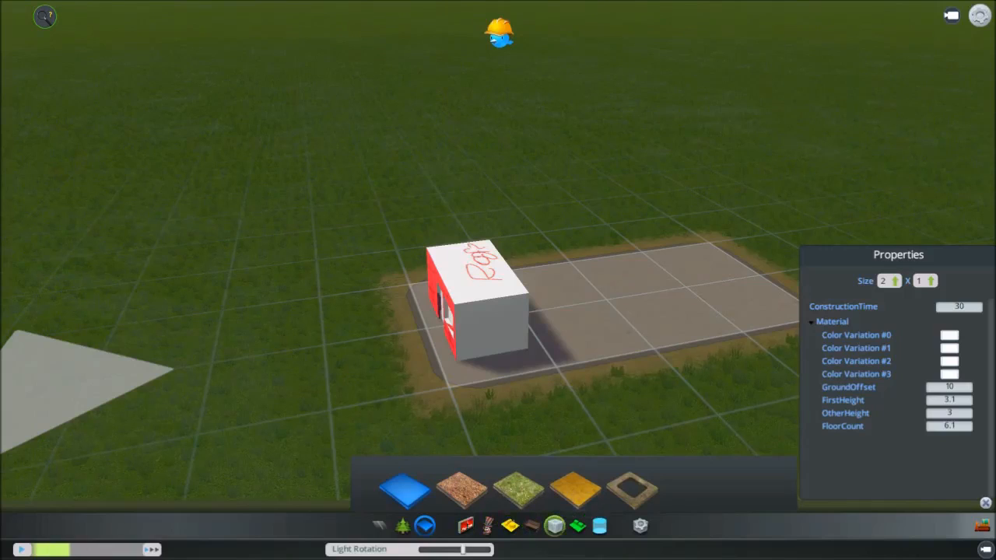
Place five blue parking-space markings in a row along the plot's long edge behind the house
click(532, 526)
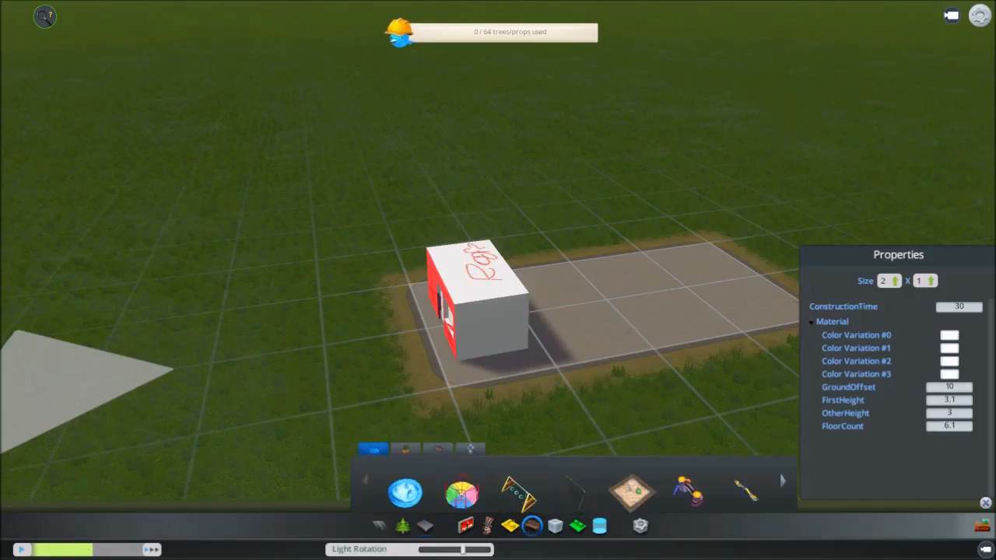
click(555, 526)
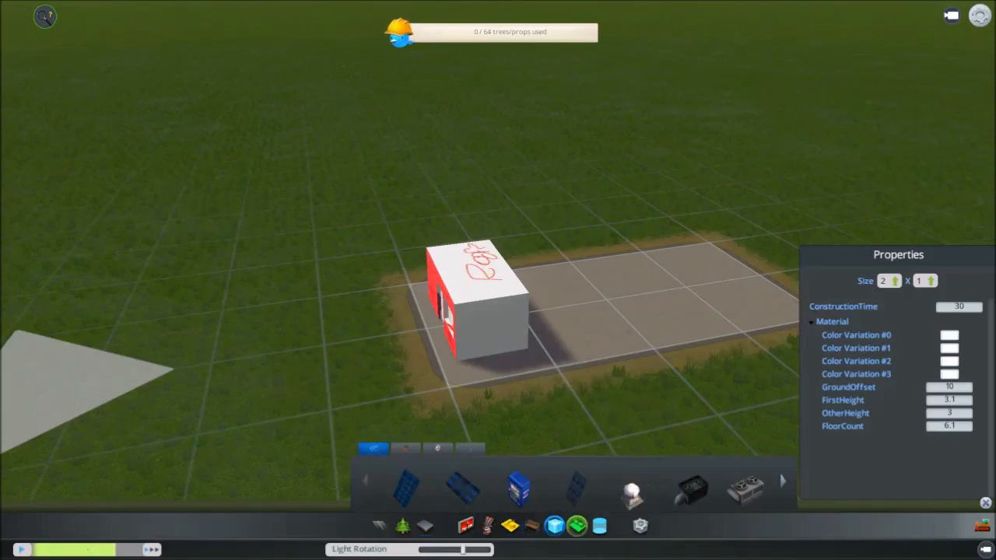
click(577, 526)
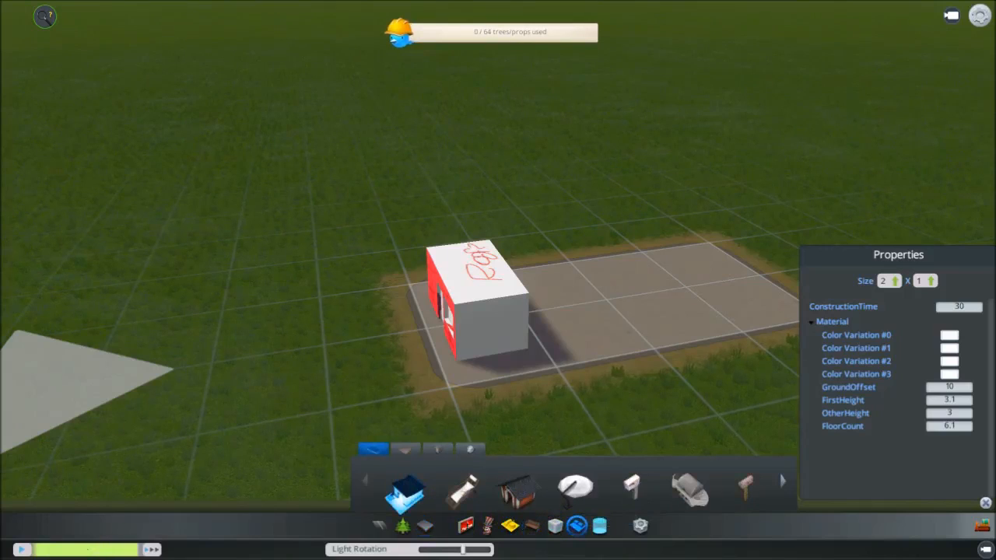
click(599, 526)
click(517, 490)
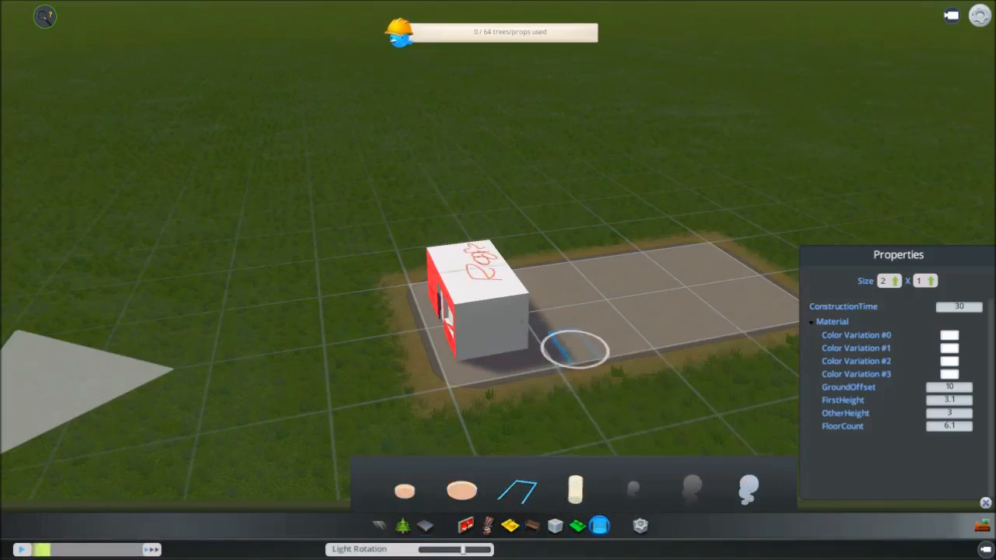
click(589, 338)
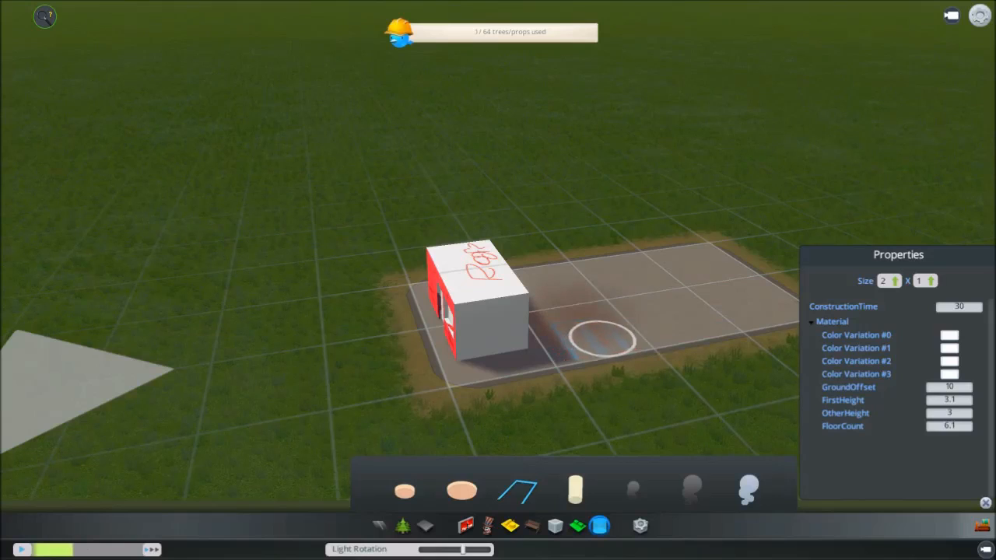
click(628, 335)
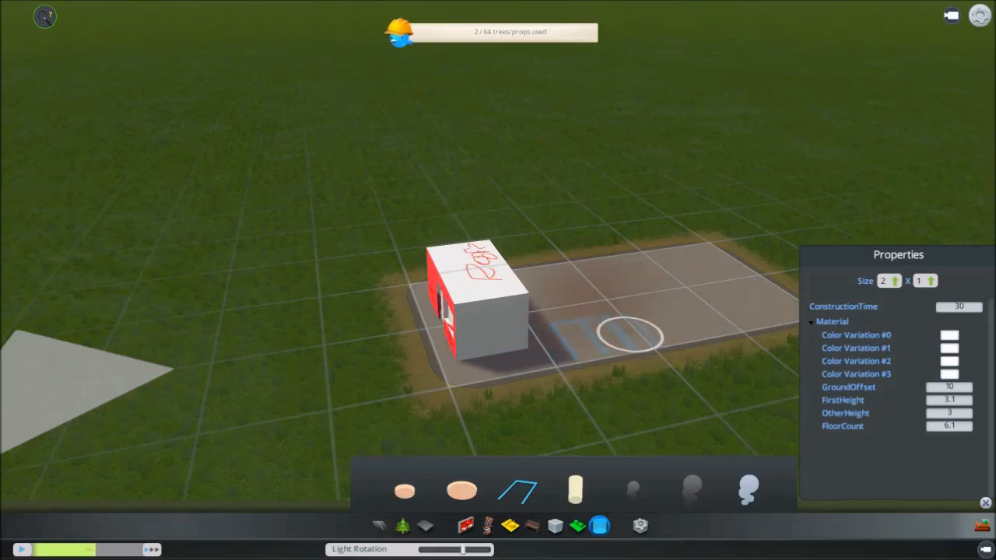
click(626, 333)
click(648, 323)
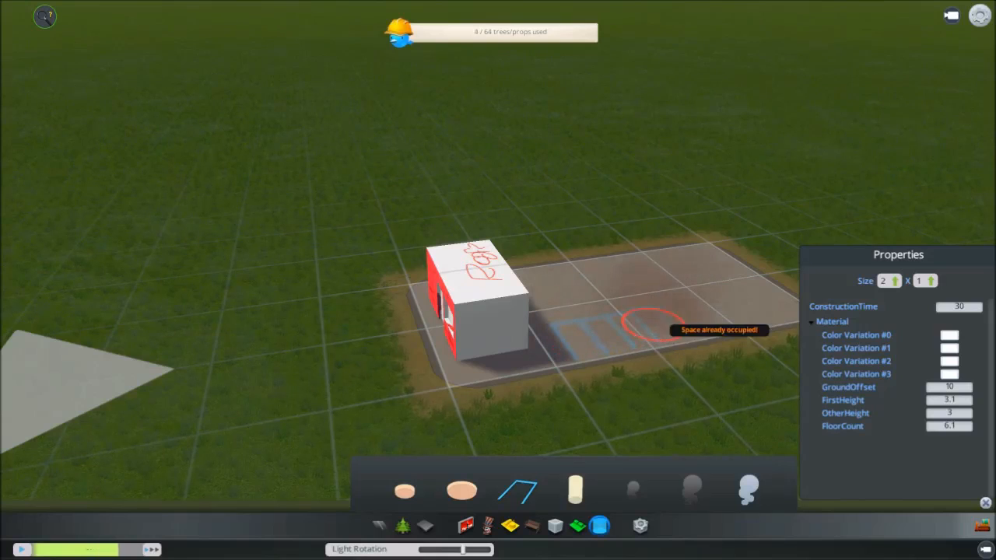
click(681, 317)
Place a wooden park bench beside the house's plain side wall
middle_drag(591, 341, 528, 339)
click(532, 526)
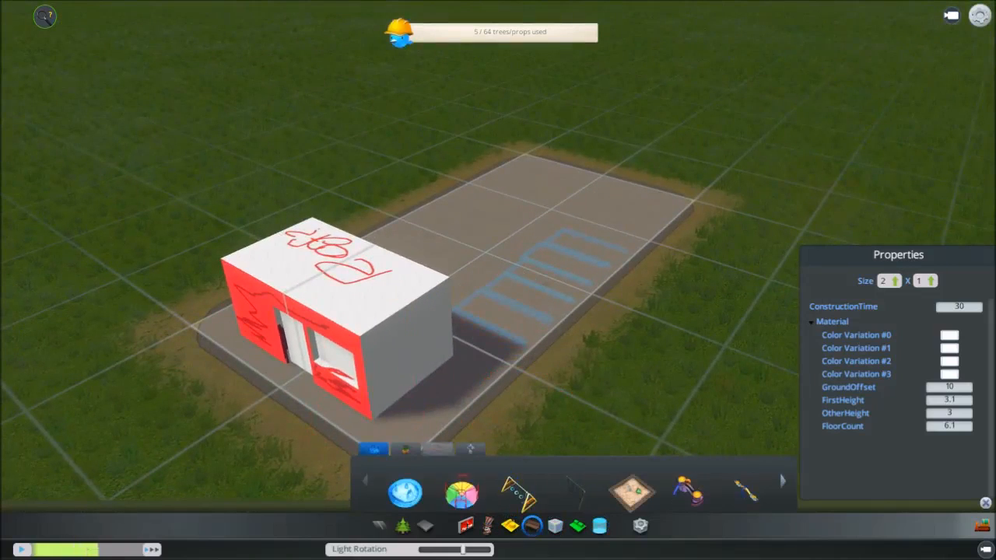
click(437, 449)
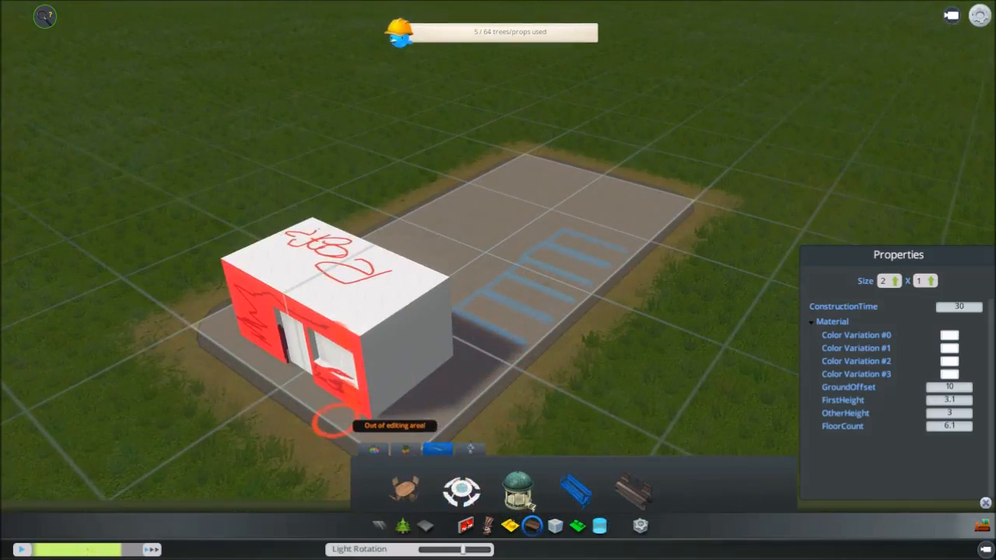
middle_drag(409, 426, 484, 302)
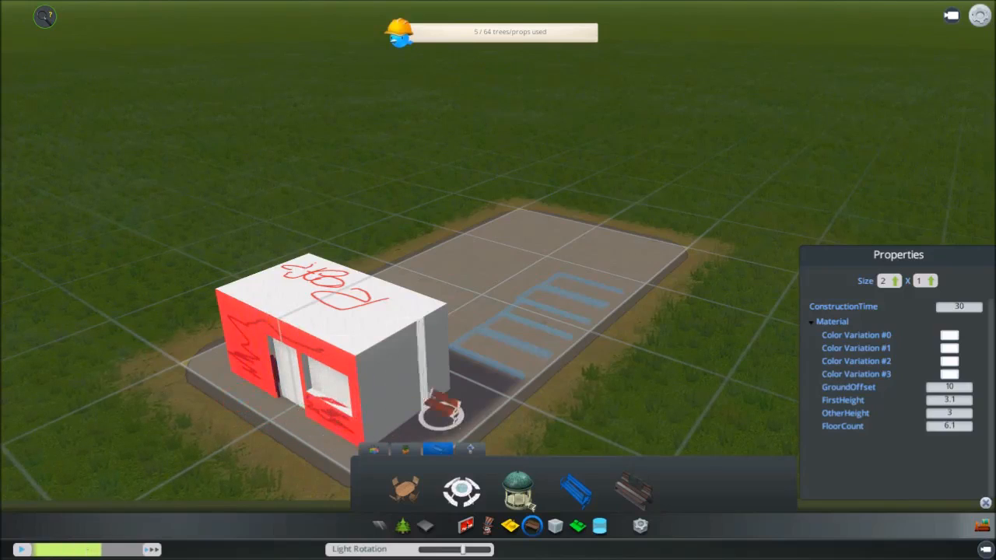
click(455, 410)
Place one green-domed gazebo behind the house, over the nearest parking markings
click(517, 490)
click(502, 340)
middle_drag(502, 341, 484, 308)
scroll(484, 308, down, 2)
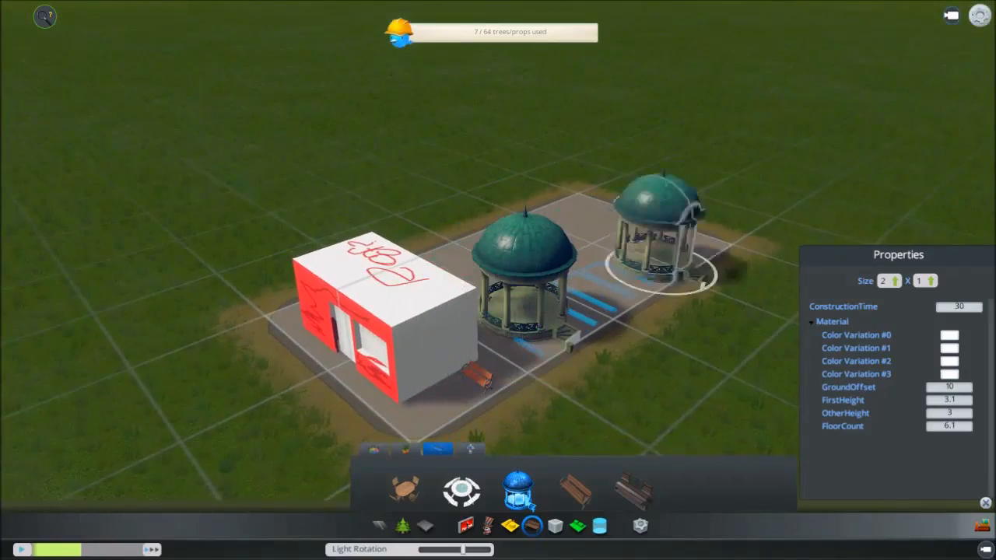
scroll(435, 350, up, 2)
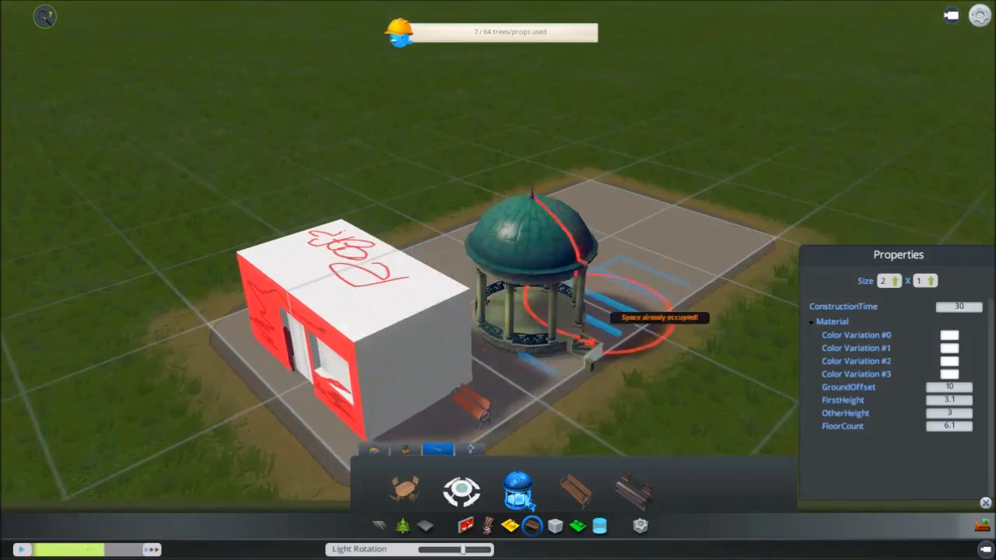
Place a round wooden table with chairs at the house's front corner, opposite the bench
middle_drag(615, 302, 486, 275)
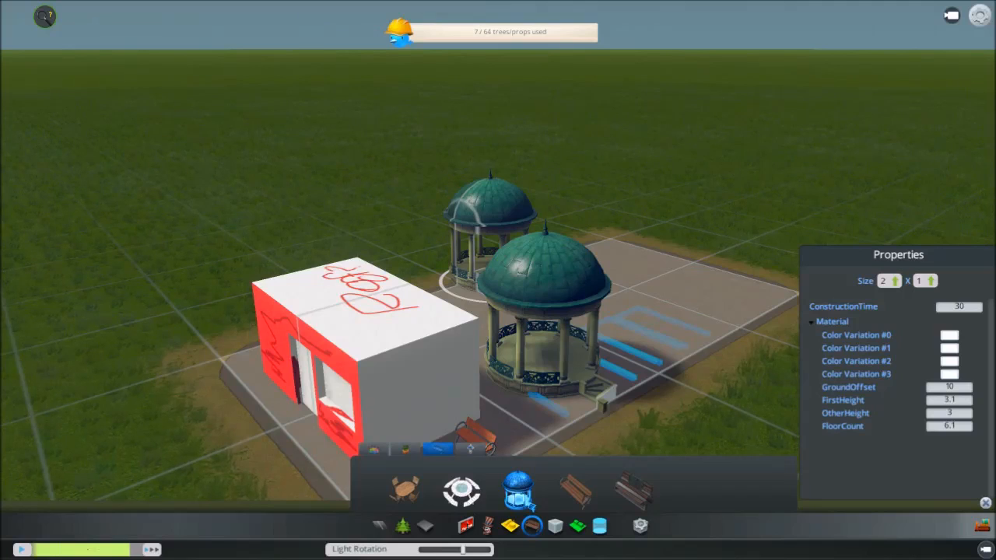
middle_drag(640, 283, 494, 350)
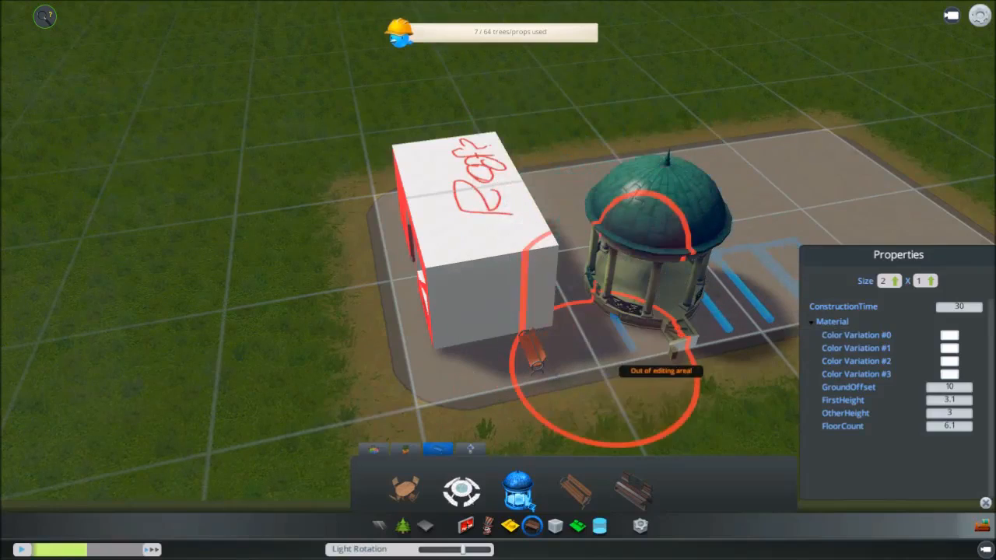
middle_drag(523, 374, 440, 310)
scroll(437, 311, down, 2)
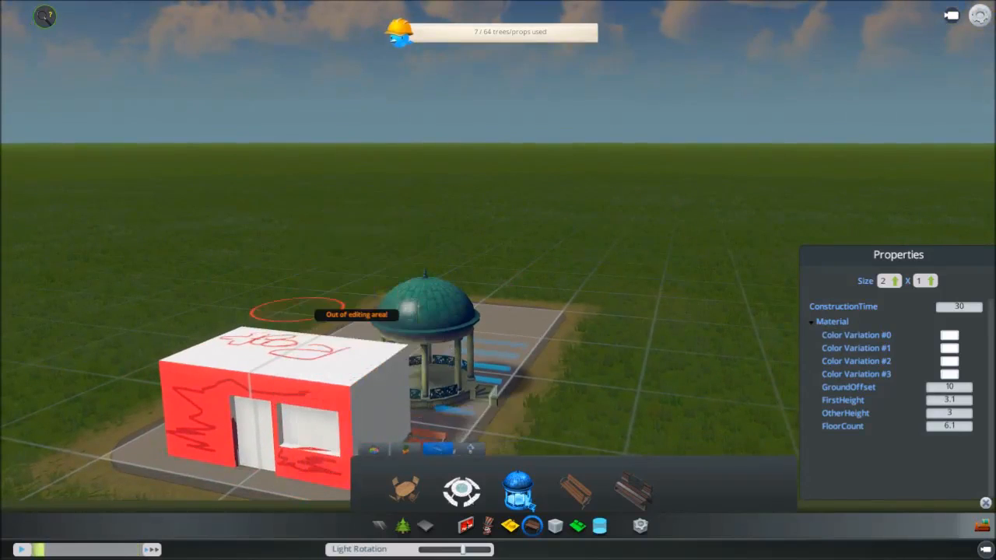
click(404, 489)
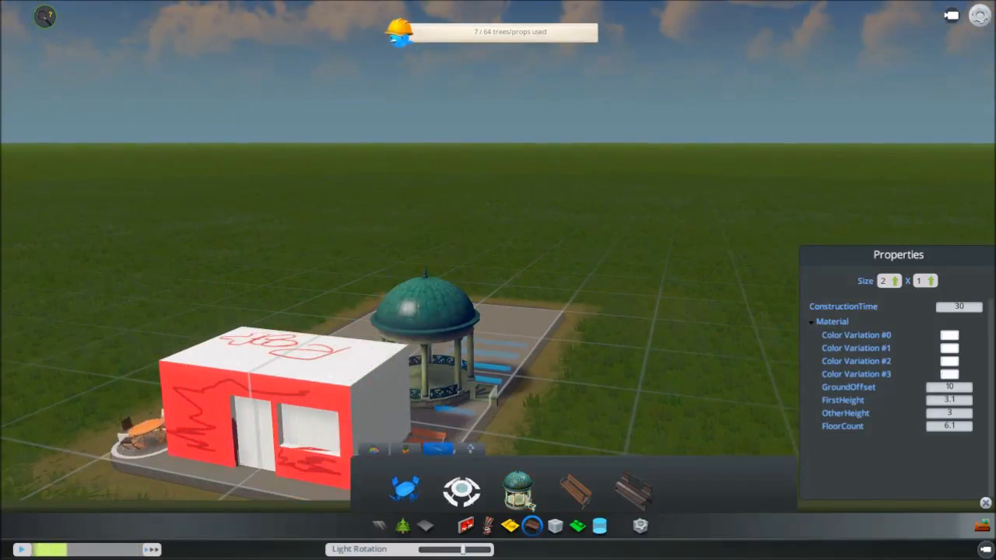
click(142, 443)
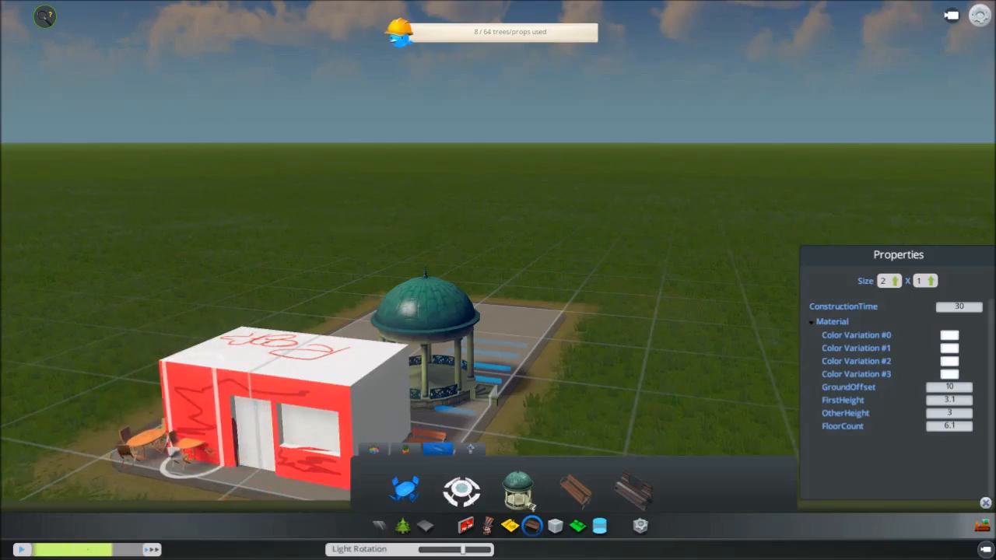
Examine the decorated house plot from several angles, with and without the grid overlay of the prop tool
scroll(253, 439, up, 1)
middle_drag(253, 439, 163, 459)
middle_drag(486, 221, 498, 271)
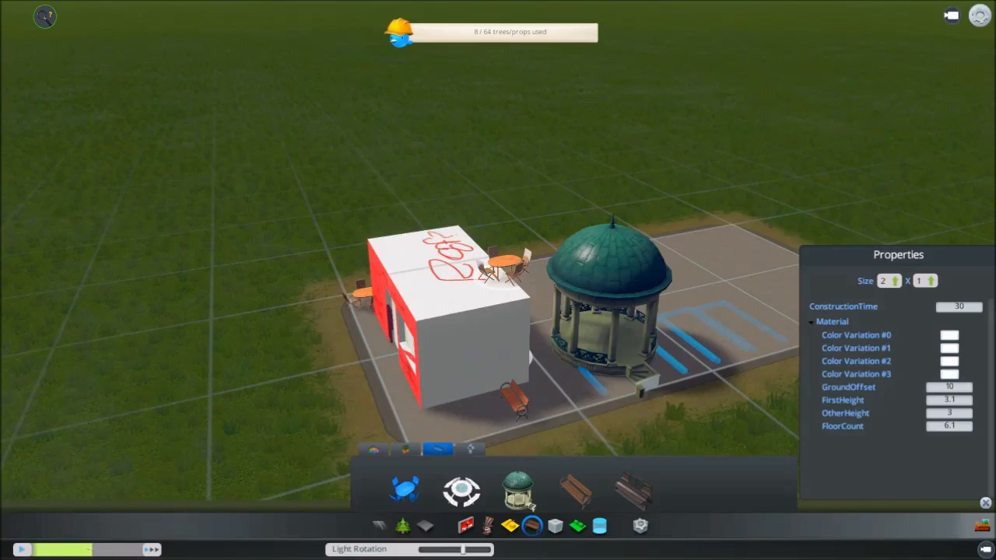
middle_drag(506, 266, 497, 282)
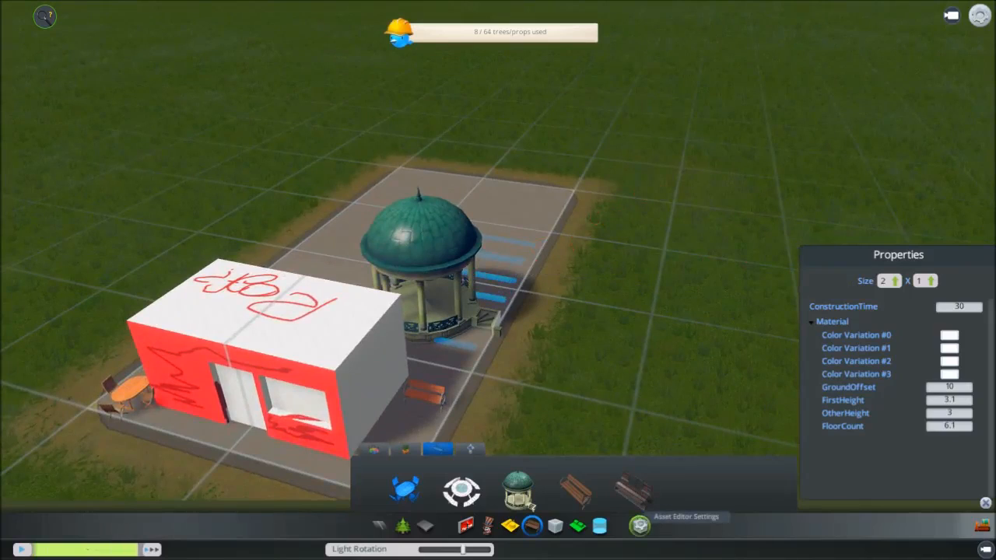
click(639, 526)
middle_drag(575, 334, 536, 292)
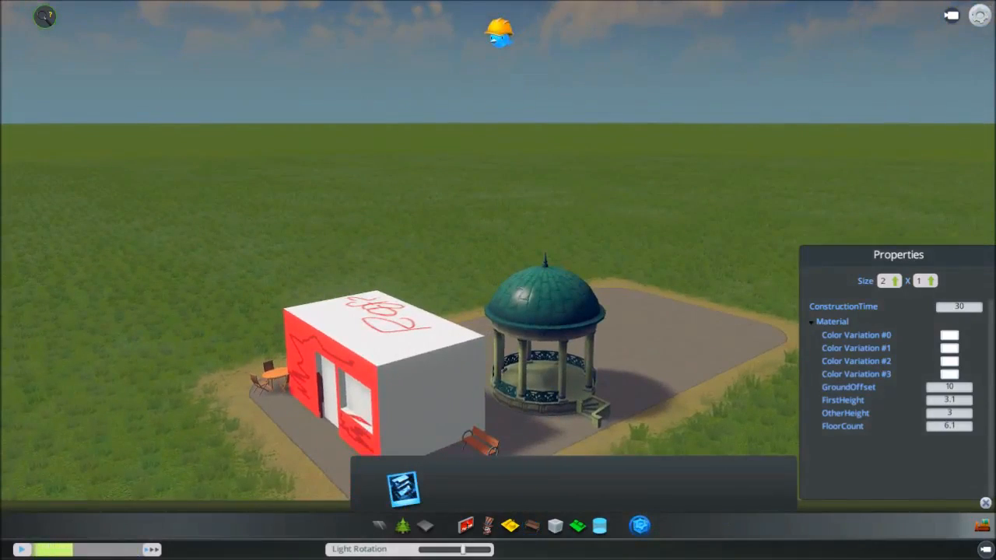
middle_drag(537, 293, 387, 338)
scroll(410, 355, up, 3)
scroll(387, 337, up, 1)
key(Escape)
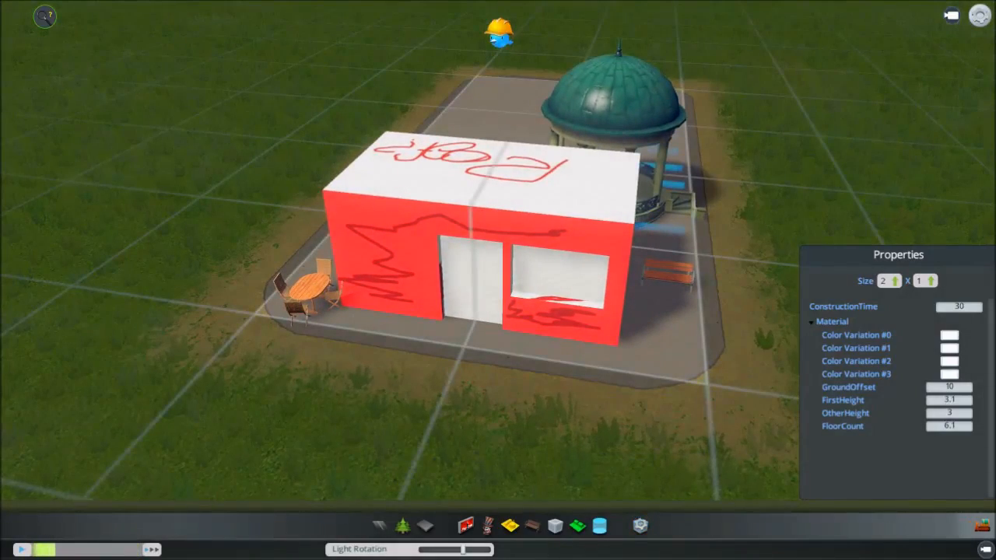
Open the asset editor's snapshot settings and frame the house front with the table, bench and gazebo in view
middle_drag(387, 338, 391, 322)
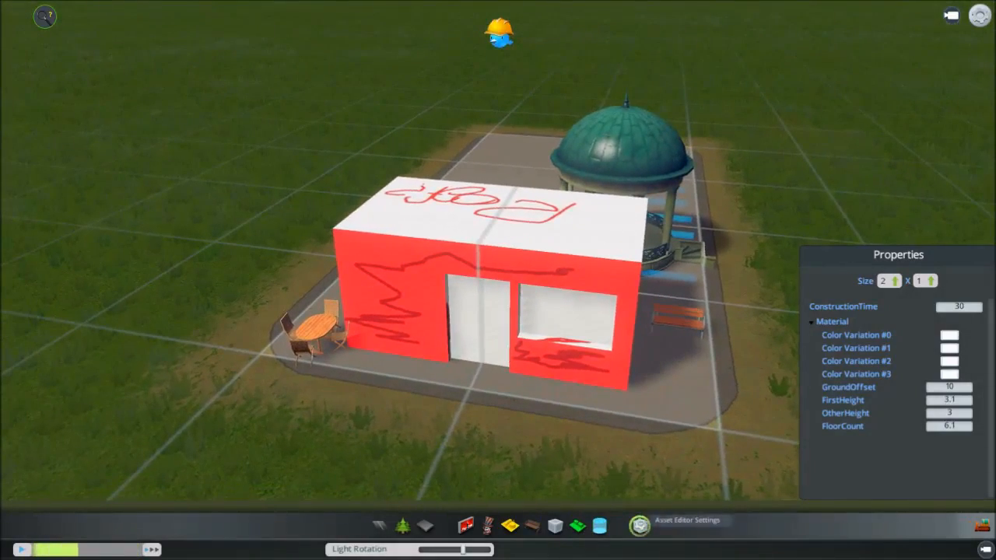
click(639, 525)
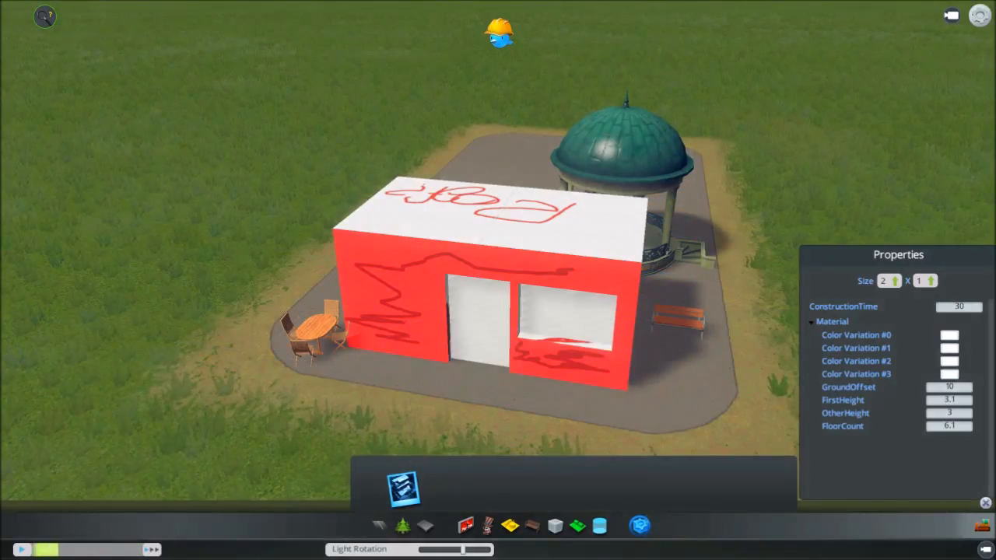
mouse_move(497, 280)
middle_down()
mouse_move(507, 248)
mouse_move(495, 312)
mouse_move(497, 299)
middle_up()
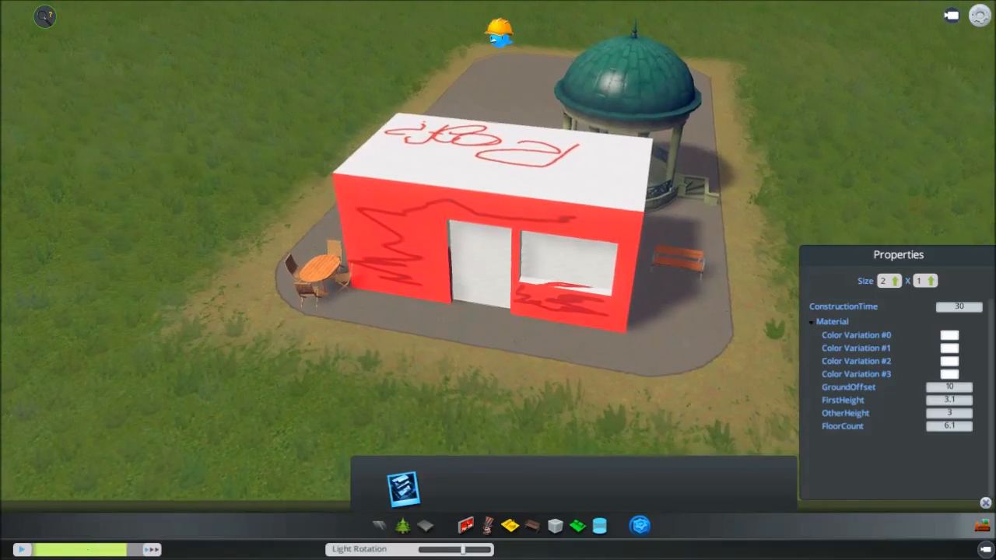
middle_drag(498, 280, 503, 263)
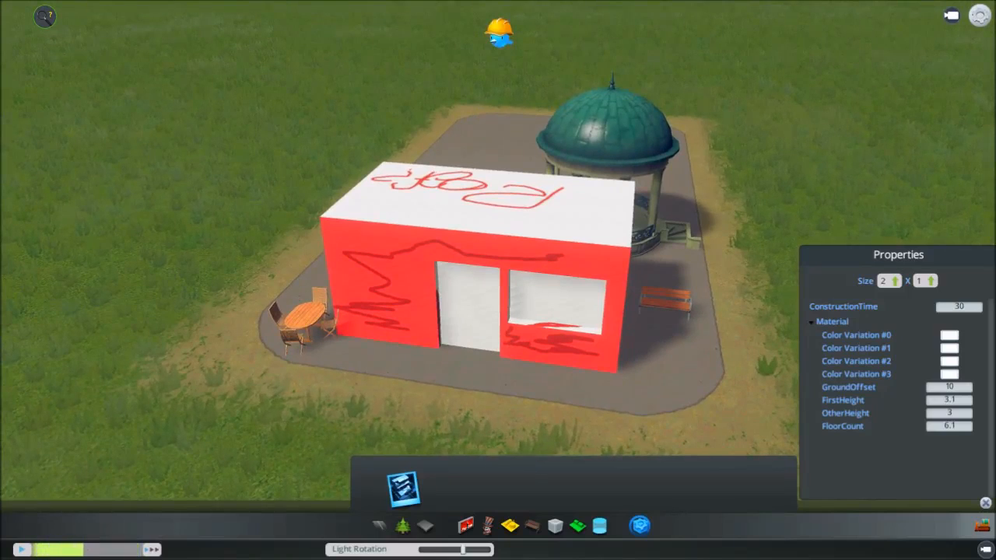
Review the Save Asset dialog with its snapshot, name and description fields, and return to the editor without saving
key(Escape)
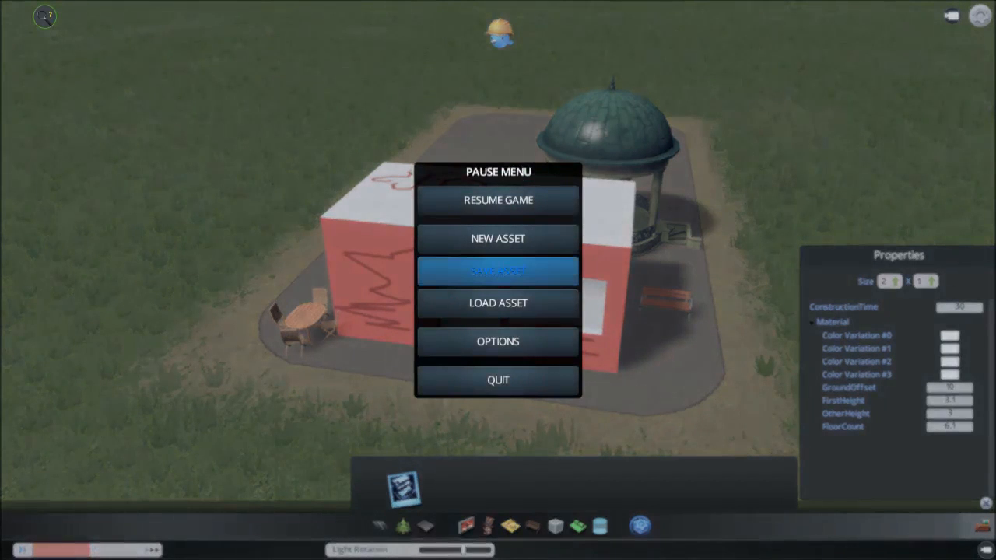
click(498, 271)
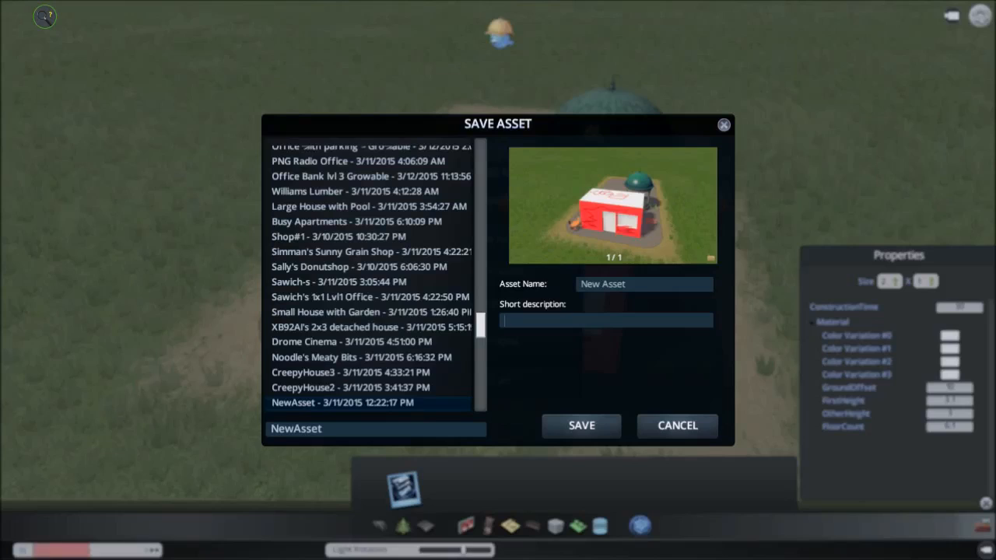
click(723, 124)
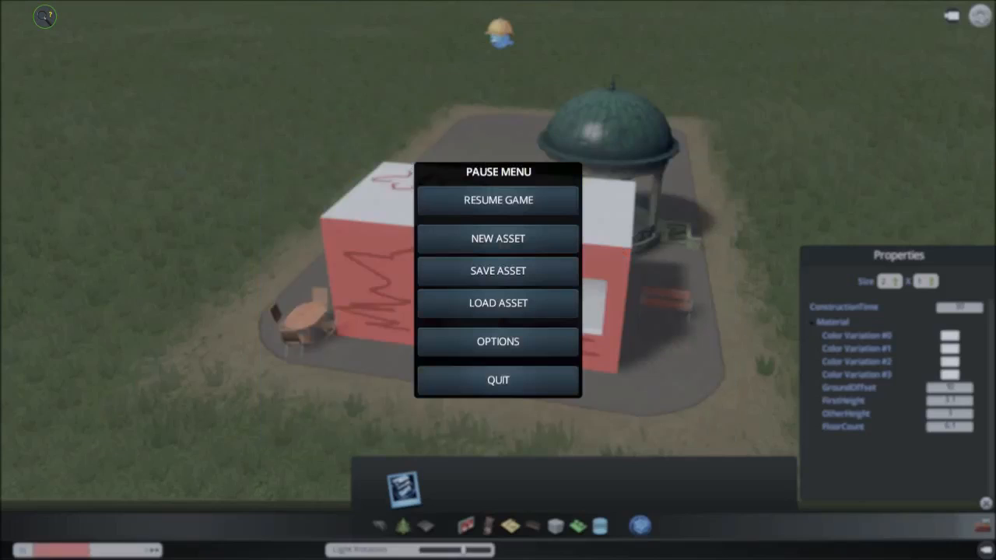
click(497, 199)
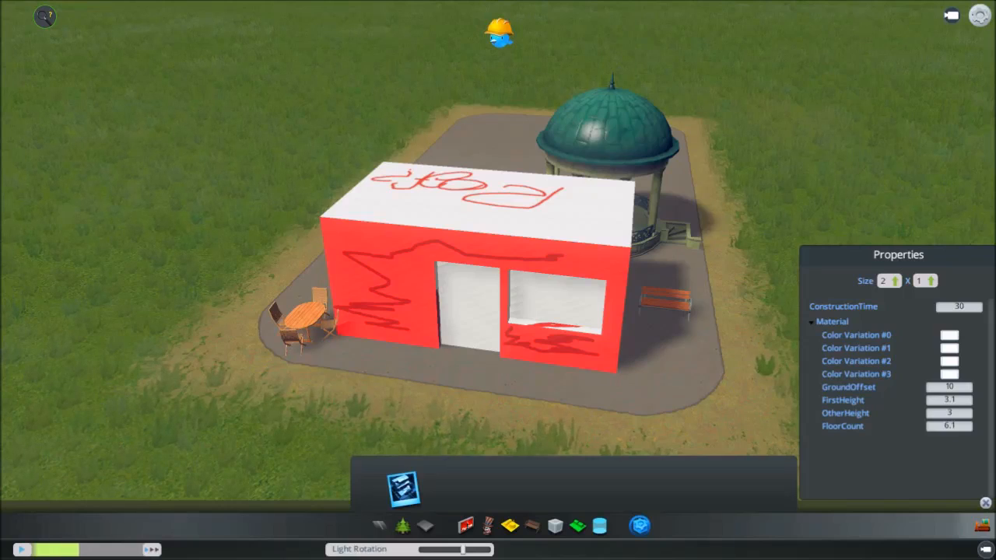
Examine the finished house from both front corners, including its roof, table, bench and gazebo
middle_drag(498, 280, 646, 300)
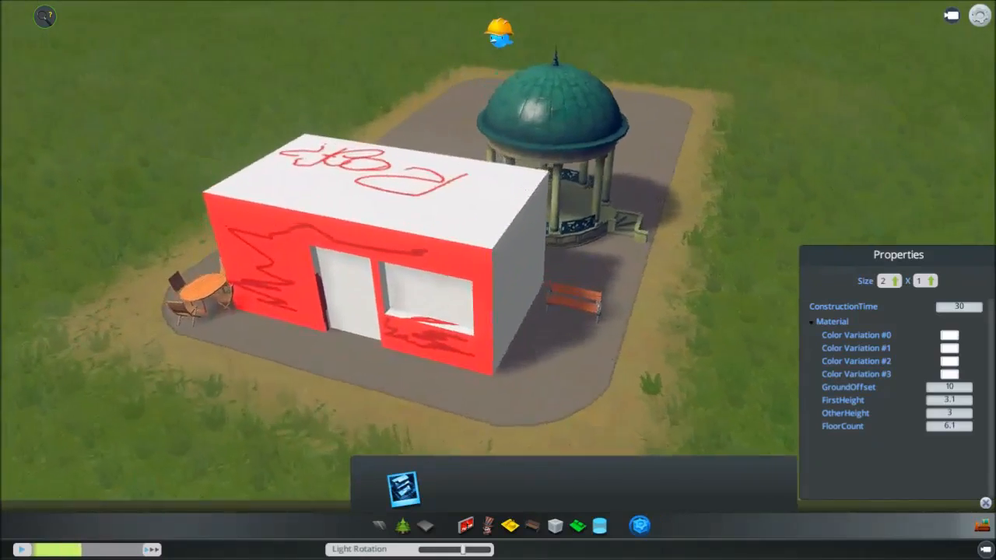
key(a)
scroll(498, 280, up, 1)
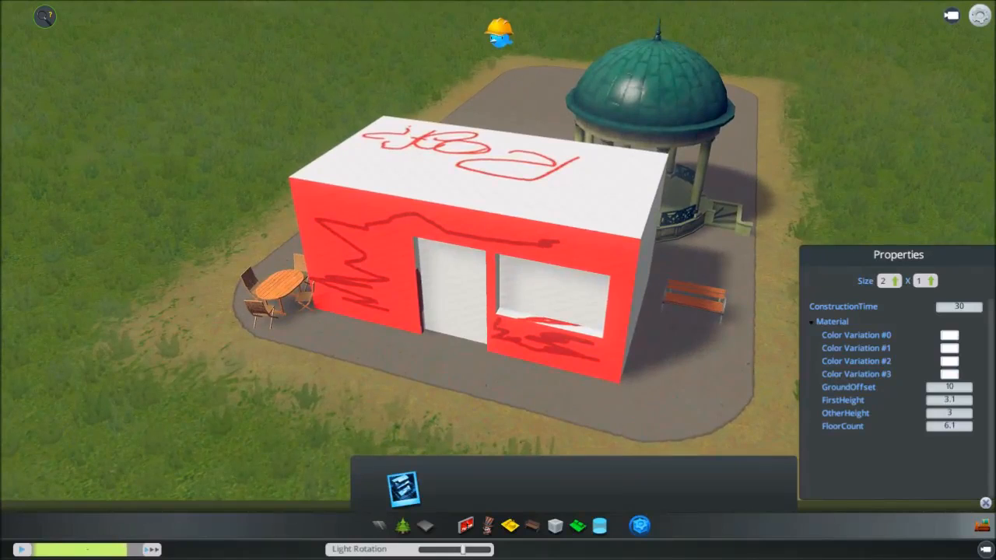
key(a)
middle_drag(498, 280, 619, 311)
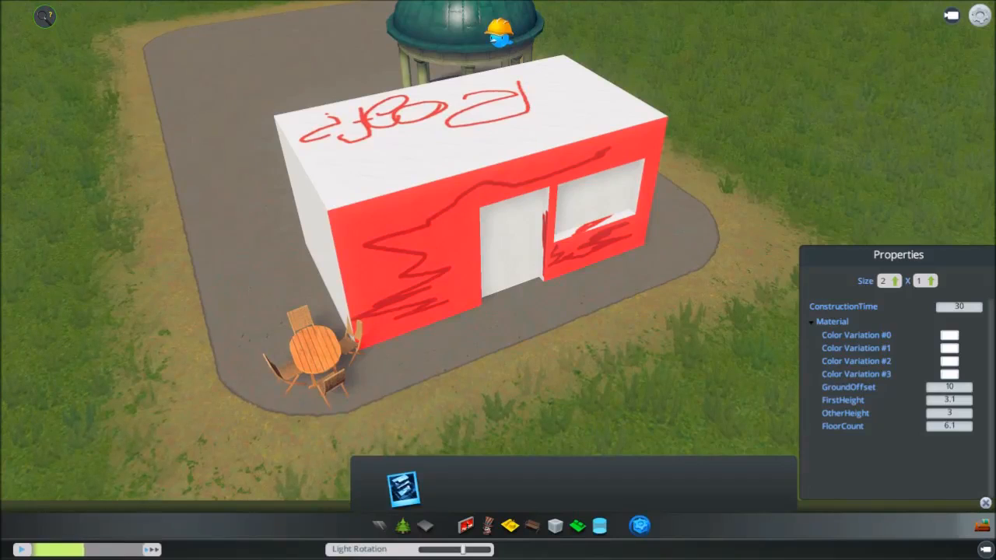
key(w)
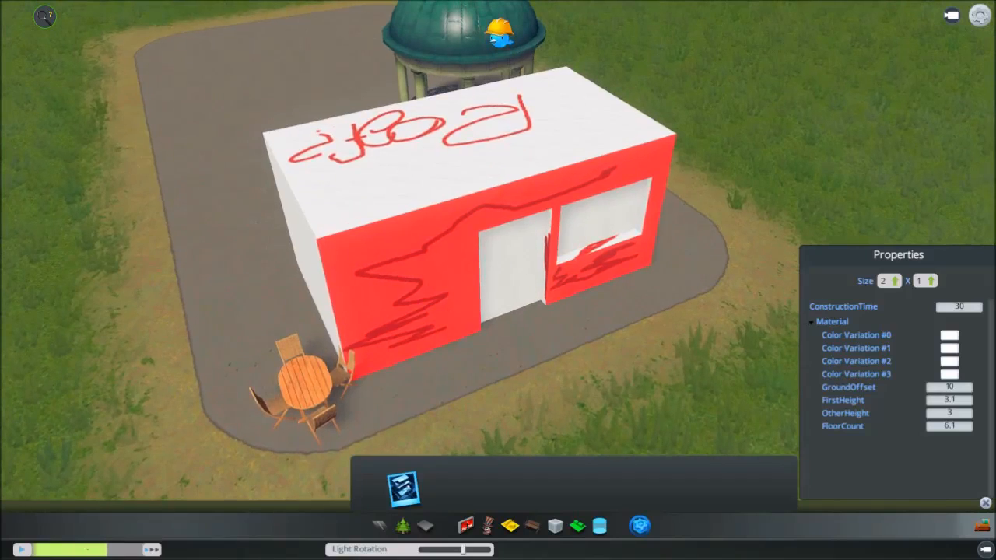
scroll(497, 280, down, 1)
middle_drag(498, 280, 498, 245)
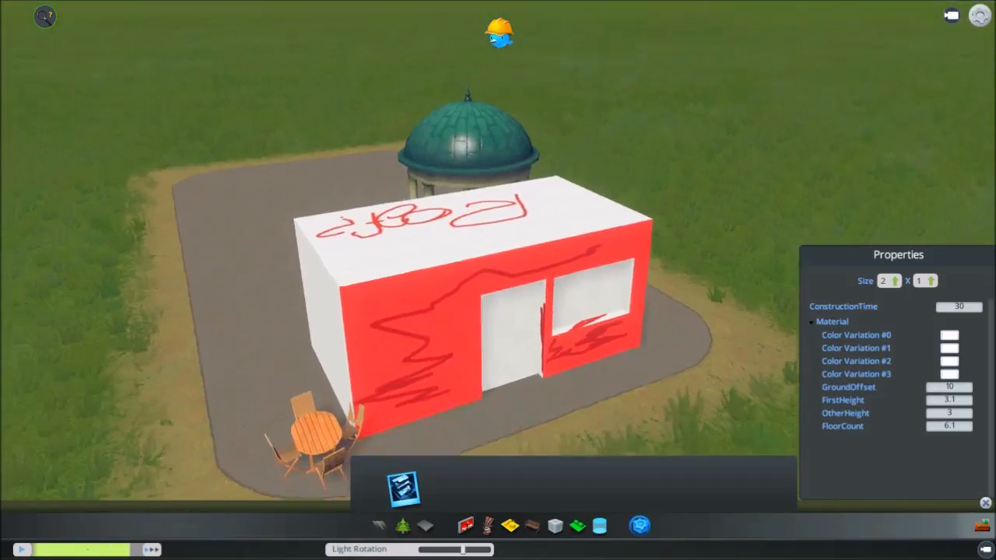
key(s)
key(a)
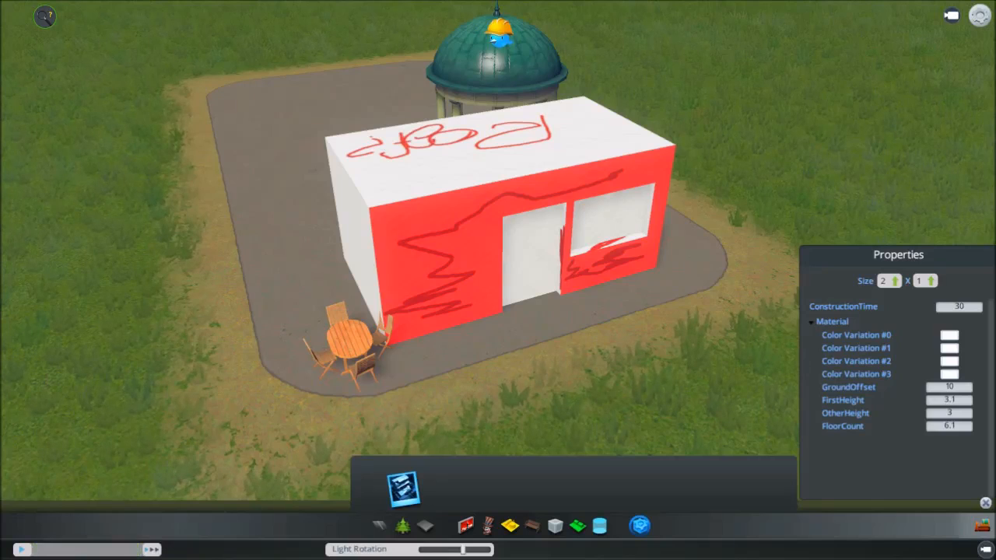
middle_drag(498, 280, 496, 224)
key(d)
middle_drag(498, 280, 982, 289)
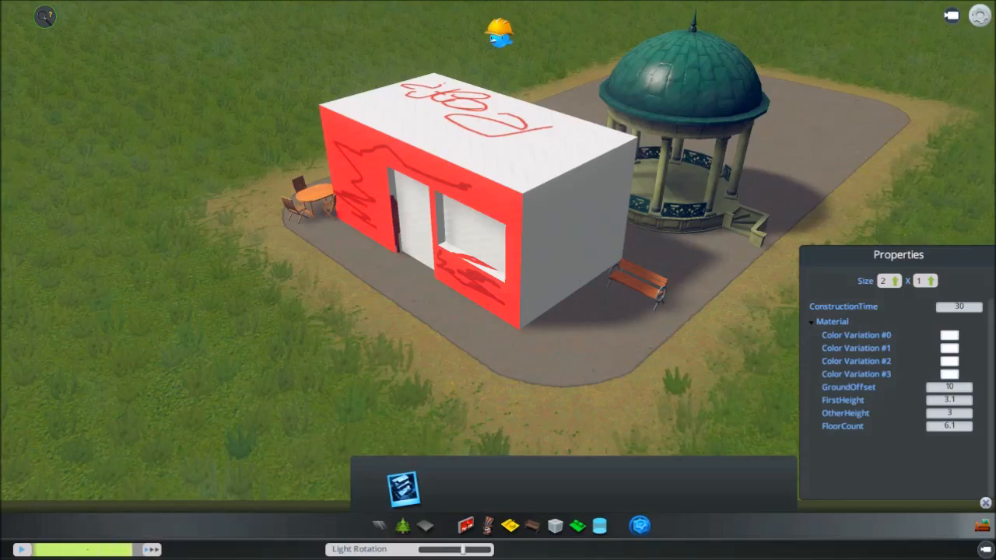
key(a)
key(w)
key(a)
key(w)
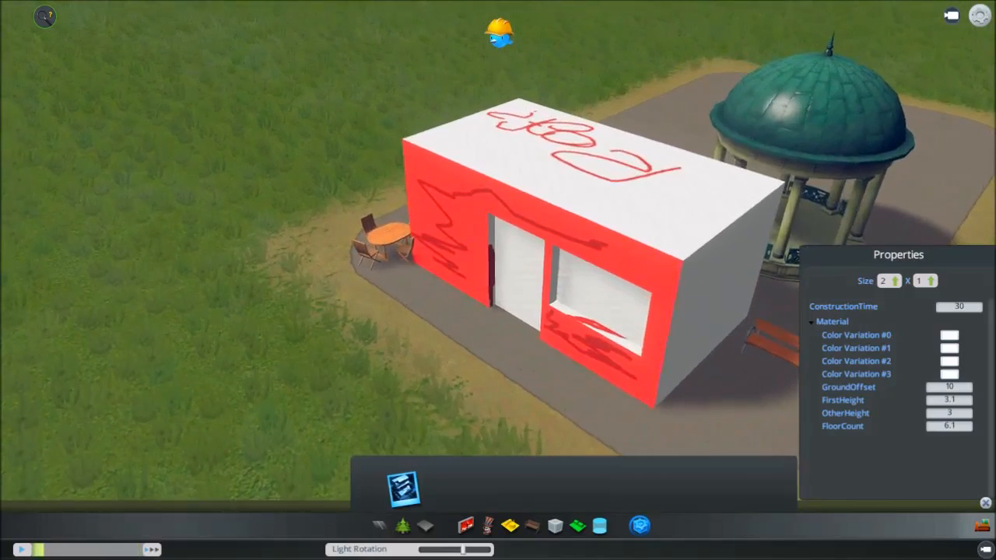
key(e)
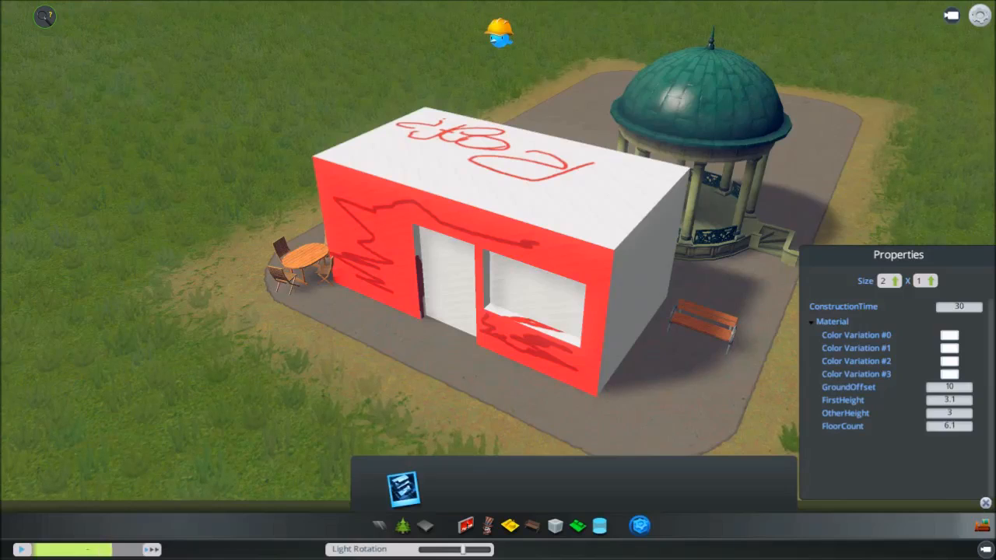
middle_drag(498, 280, 537, 245)
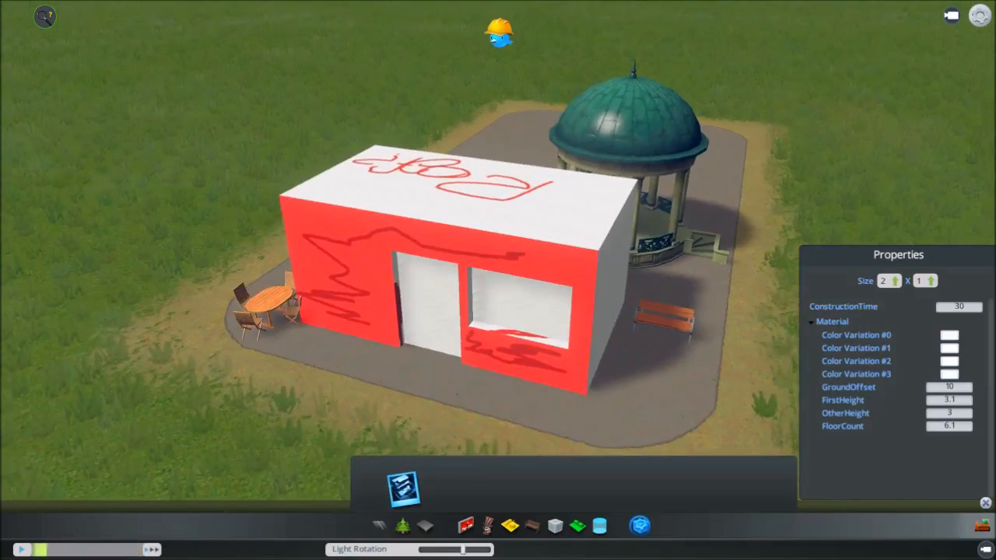